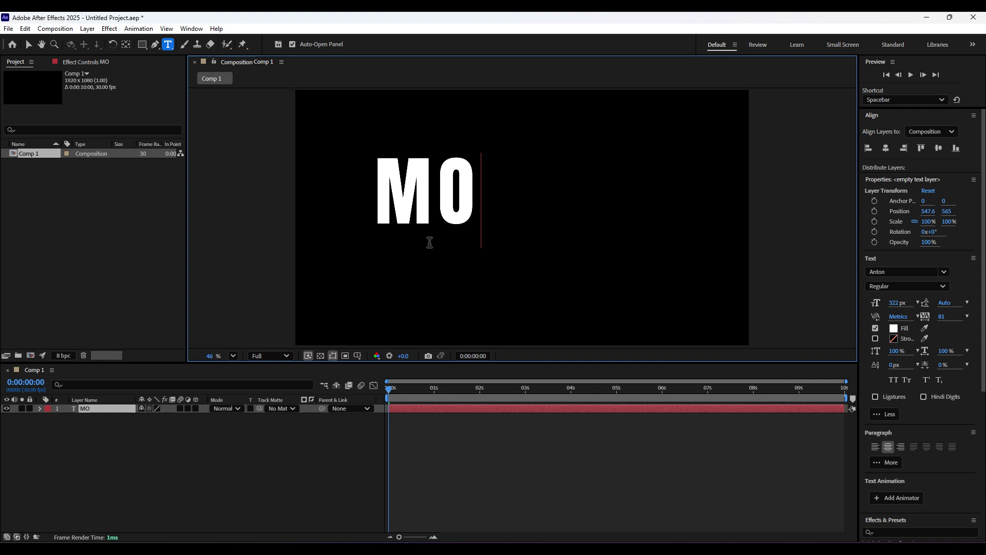
Complete the text layer so it reads MOTION and center it horizontally and vertically in the composition
text(TION)
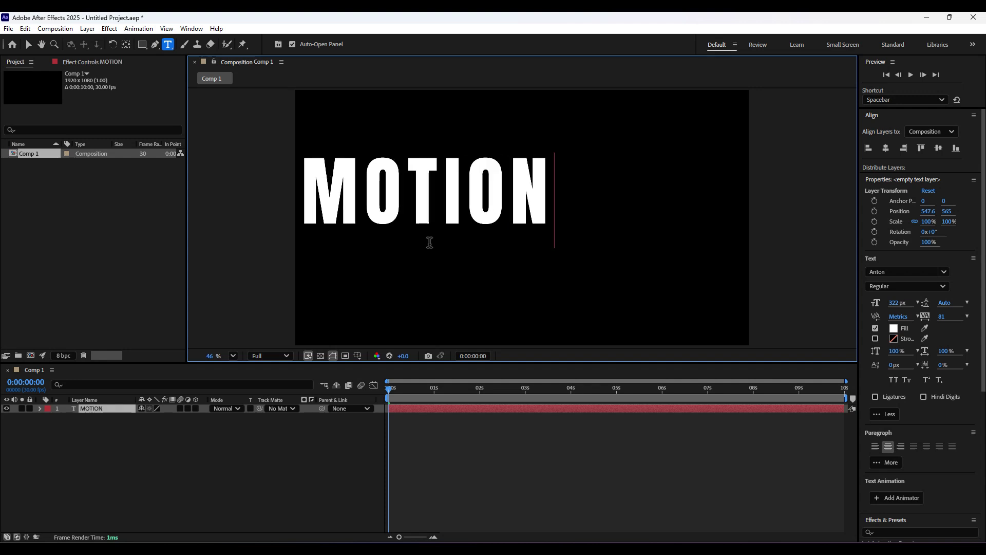
click(31, 44)
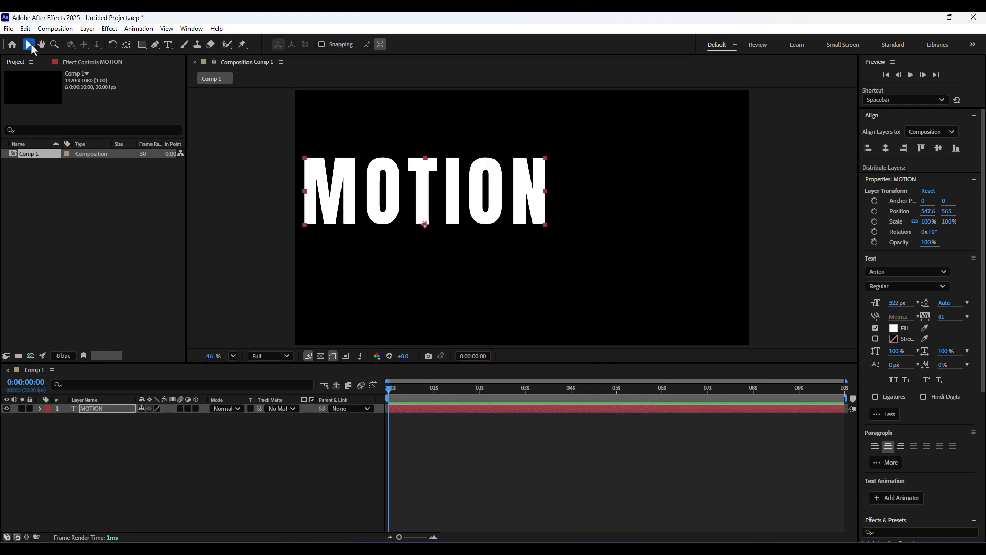
click(884, 150)
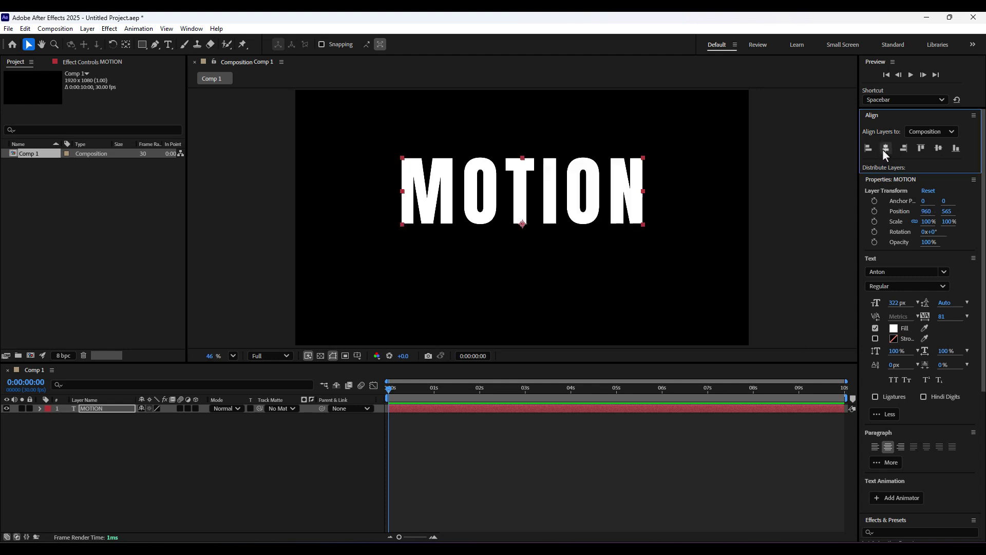
click(937, 148)
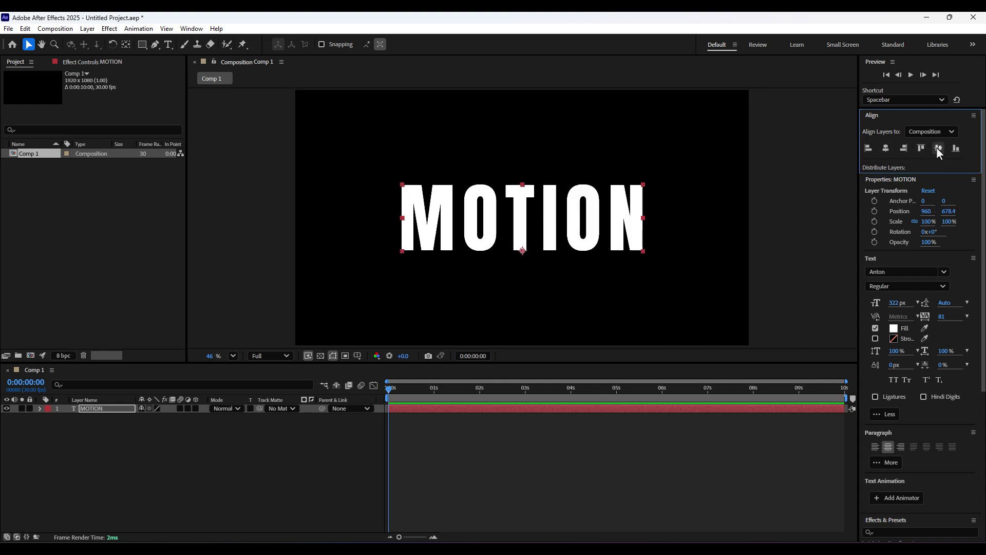
Try splitting the MOTION text into separate character layers with the TextExploder script, and undo the split
click(191, 29)
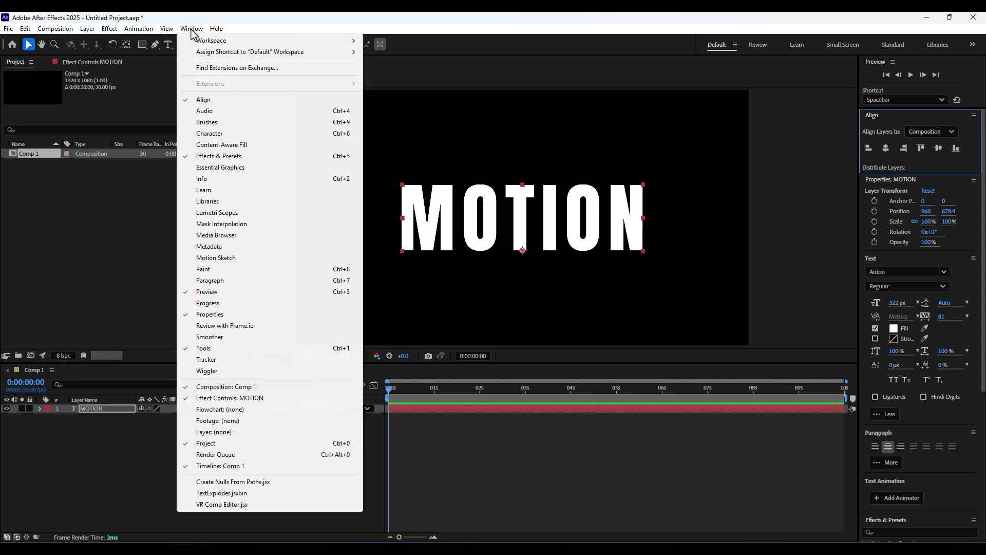
click(231, 496)
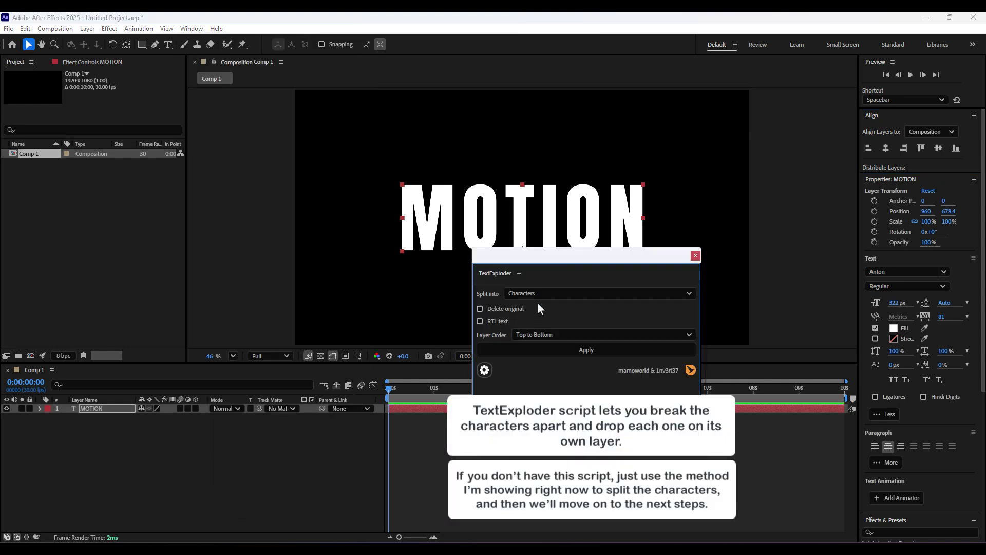
drag(547, 257, 588, 266)
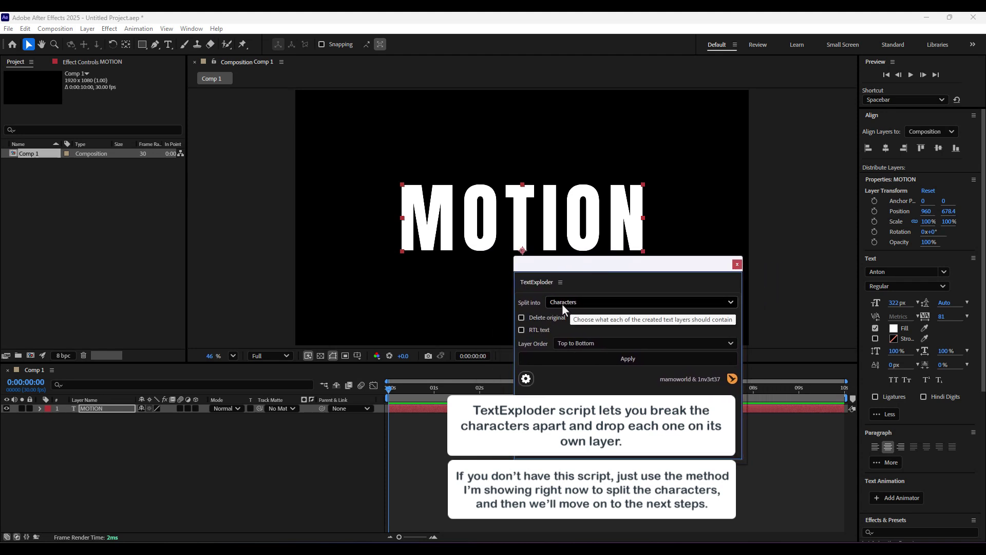
click(615, 359)
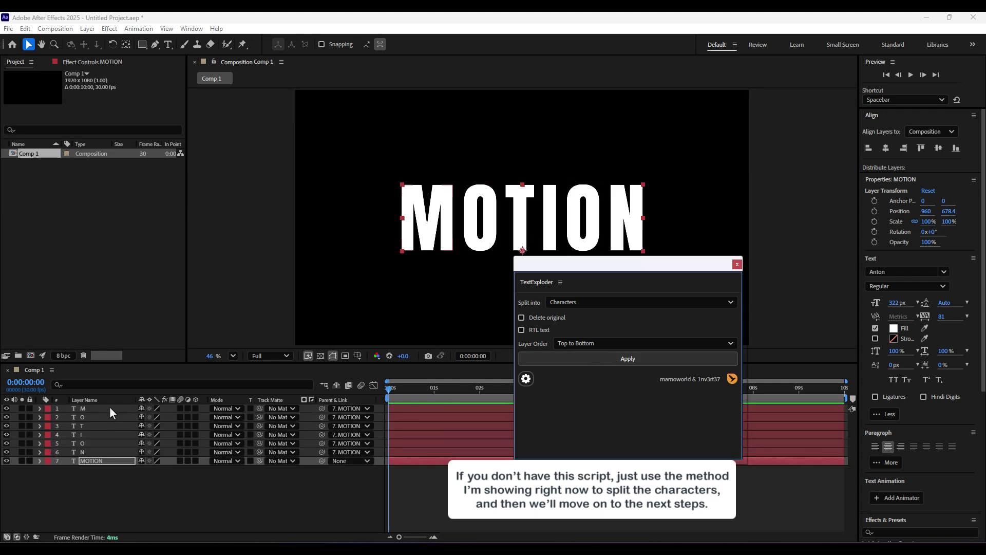
click(738, 265)
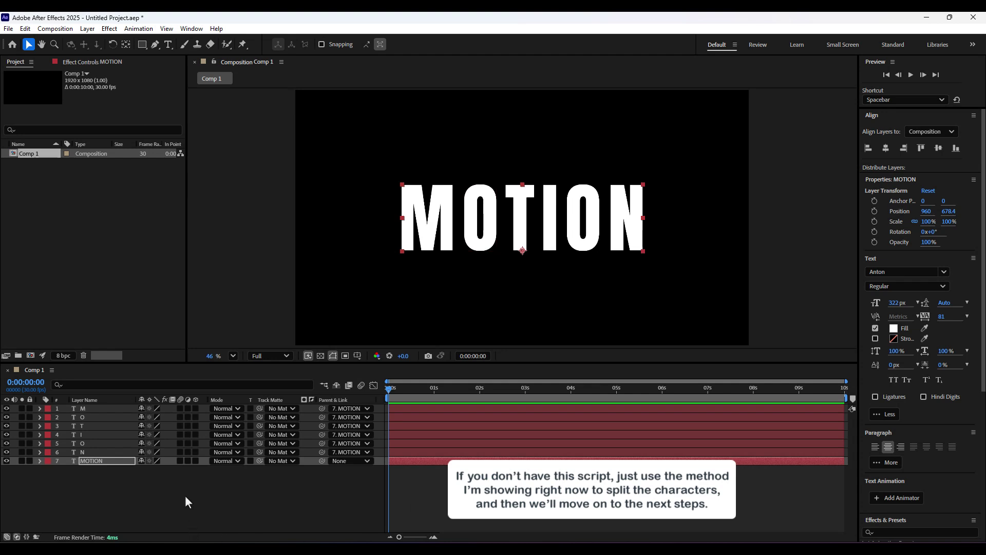
key(ctrl+z)
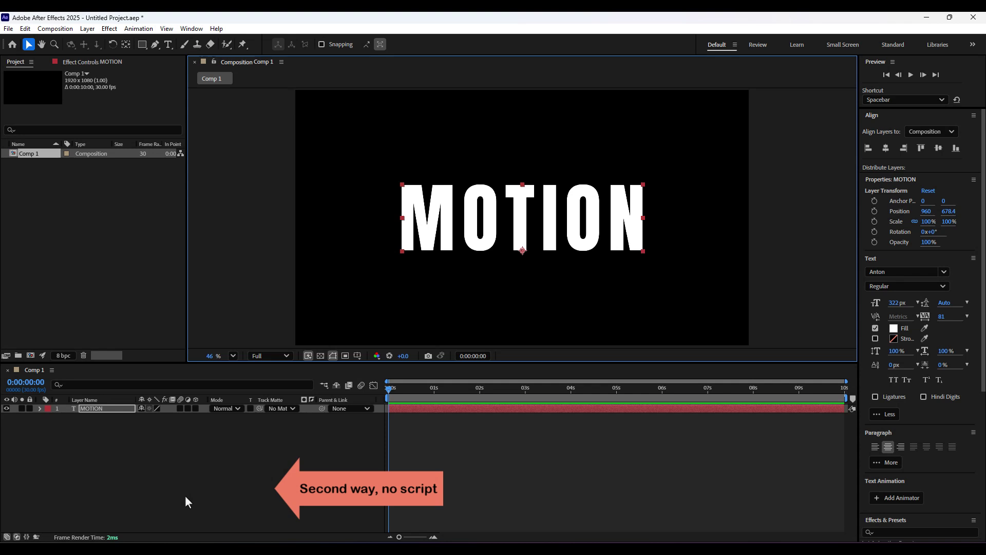
Create shapes from the MOTION text layer
right_click(106, 409)
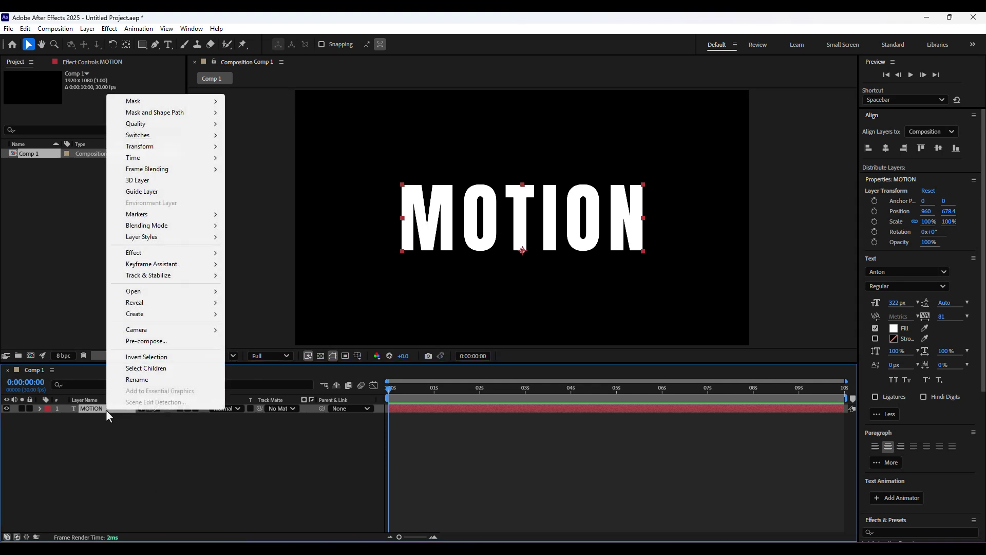
mouse_move(150, 315)
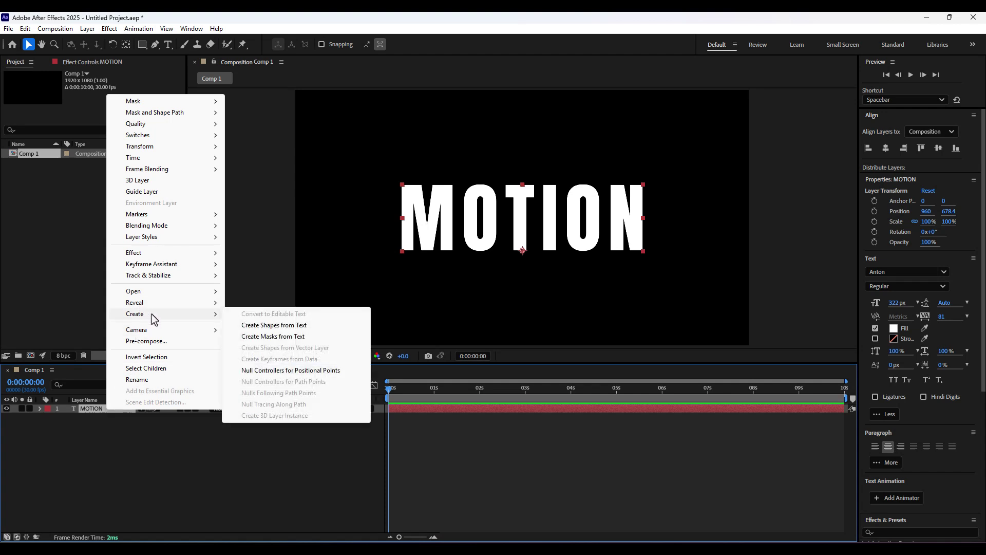
click(248, 329)
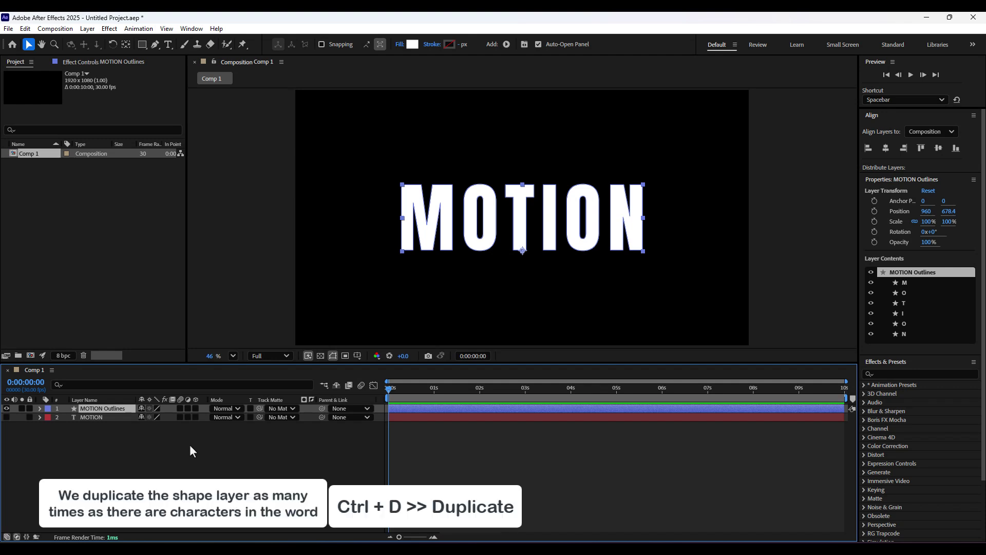
Duplicate the MOTION Outlines shape layer five times so each letter of the word has its own copy
key(ctrl+d)
key(ctrl+d)
key(ctrl+d)
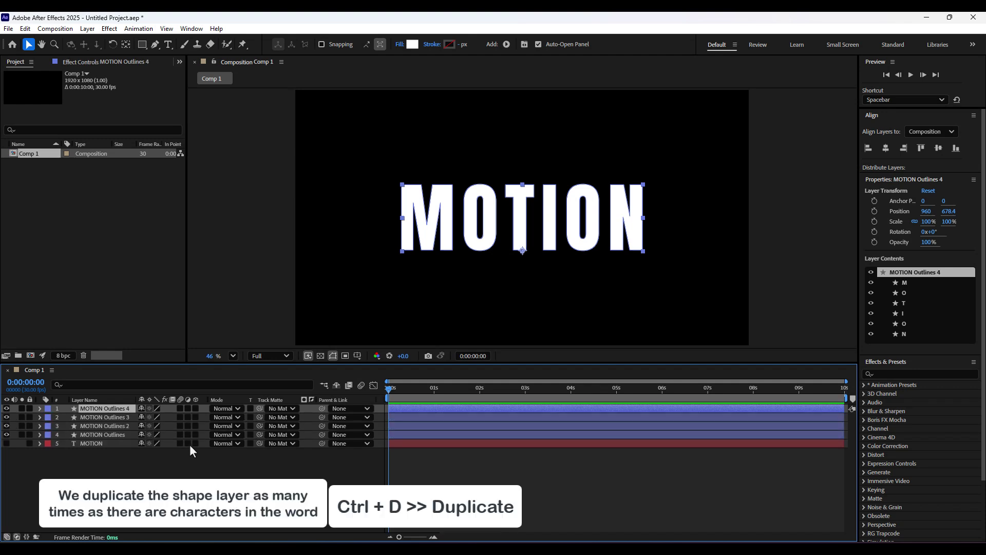
key(ctrl+d)
key(ctrl+d)
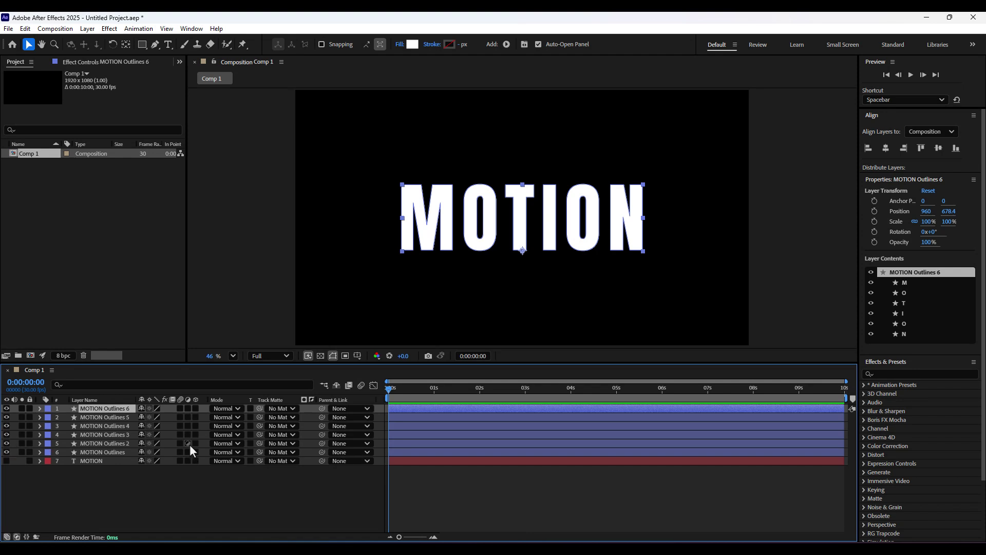
Rename the top three outline layers, from top to bottom, as m, o and t
key(Return)
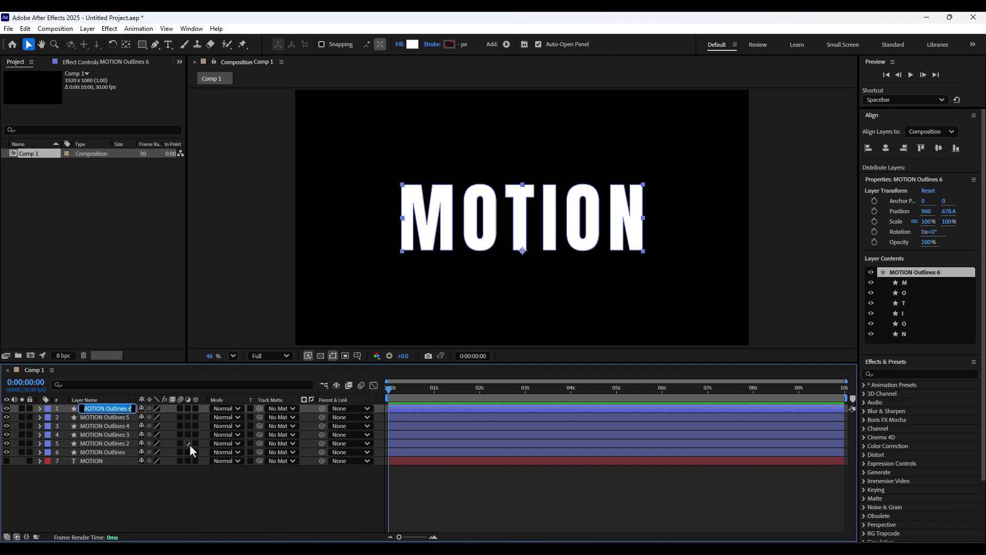
text(m)
key(Return)
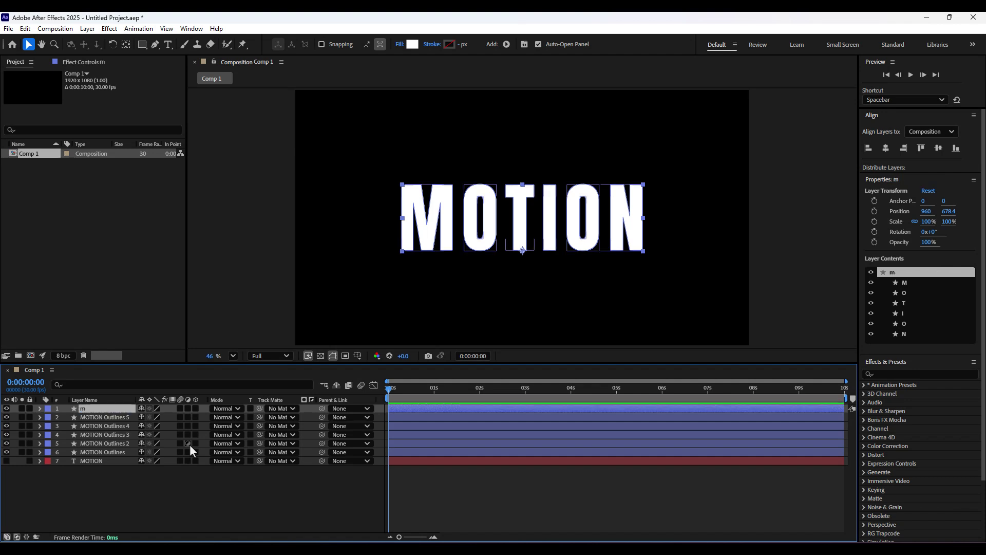
key(ctrl+Down)
key(Return)
text(o)
key(Return)
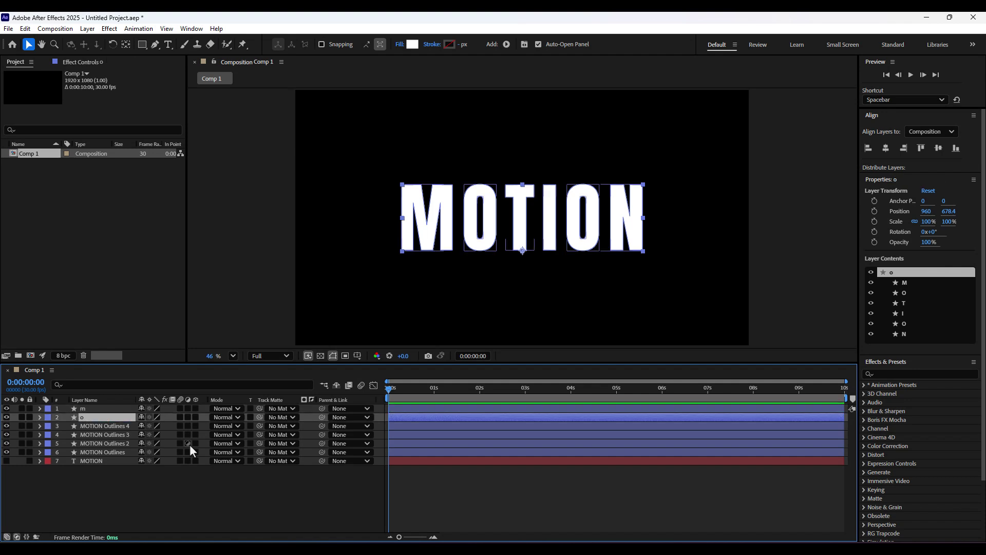
key(ctrl+Down)
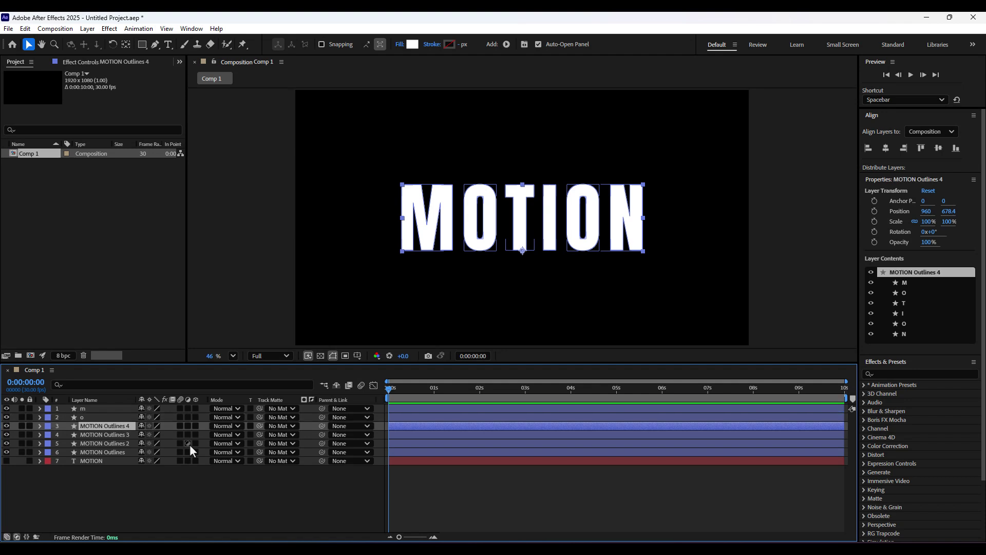
key(Return)
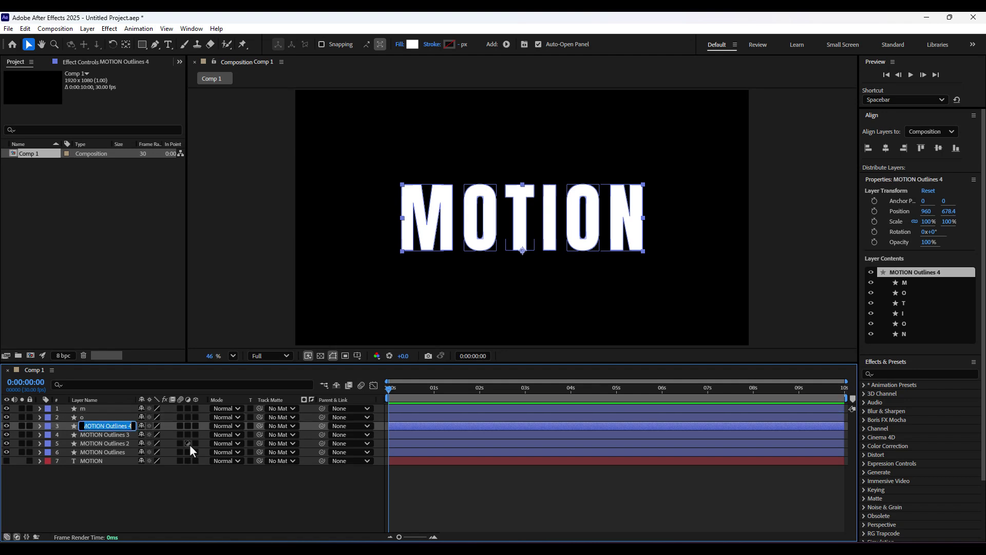
text(t)
key(Return)
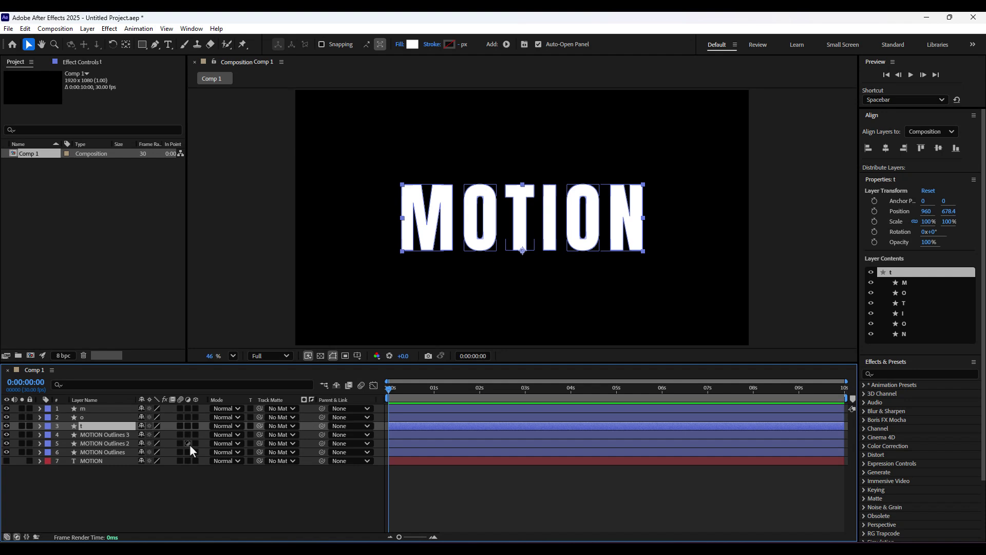
Rename the remaining three outline layers i, o and n, and lock the hidden MOTION text layer
key(ctrl+Down)
key(Return)
text(i)
key(Return)
key(ctrl+Down)
key(Return)
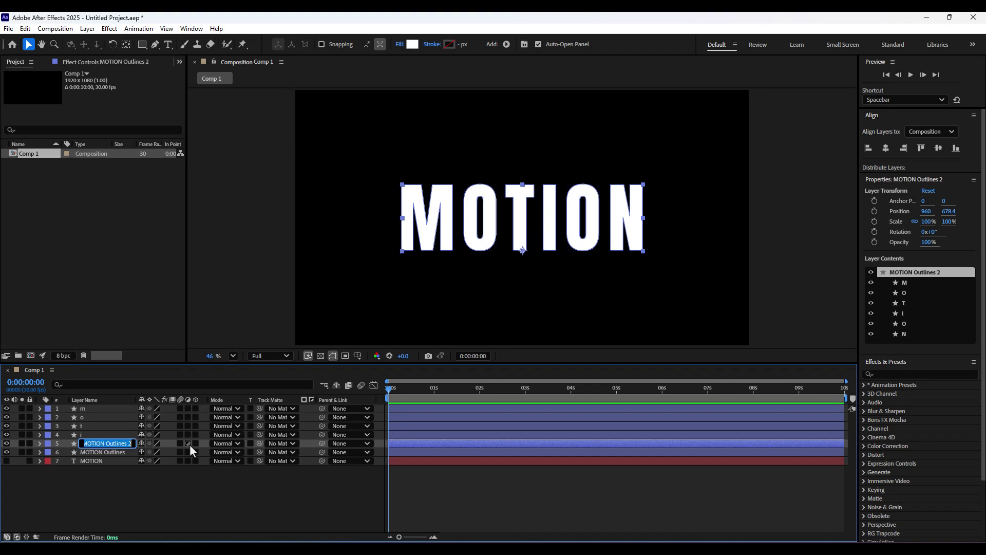
text(o)
key(Return)
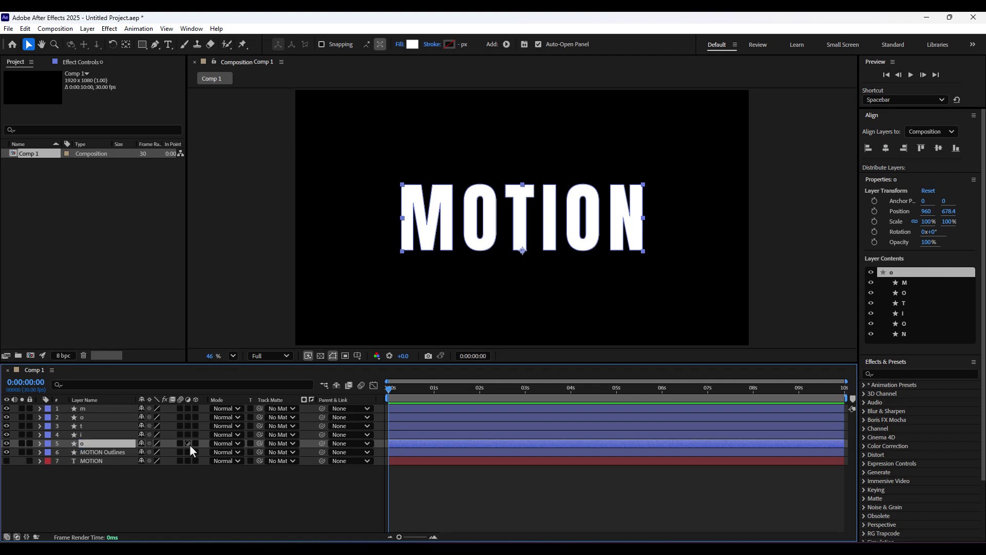
key(ctrl+Down)
key(Return)
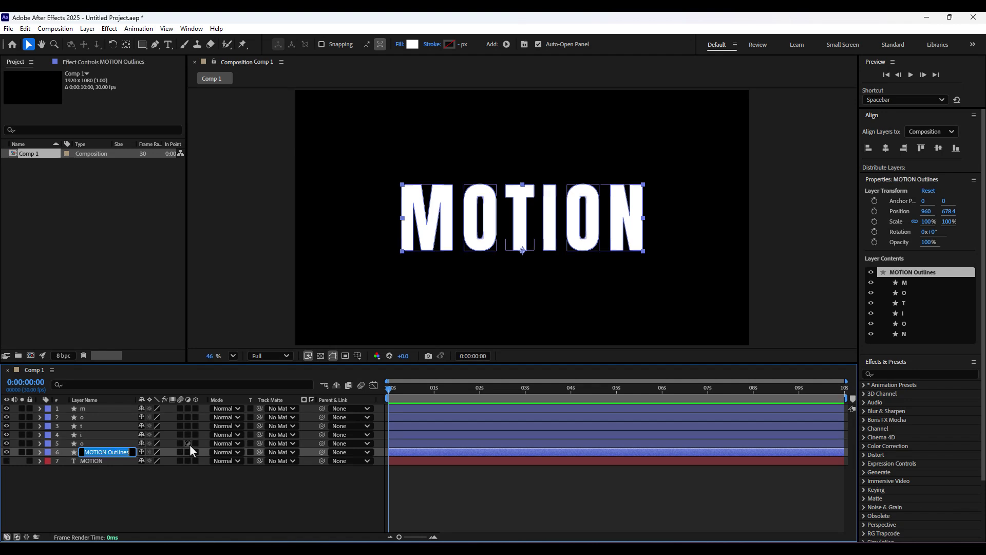
text(n)
key(Return)
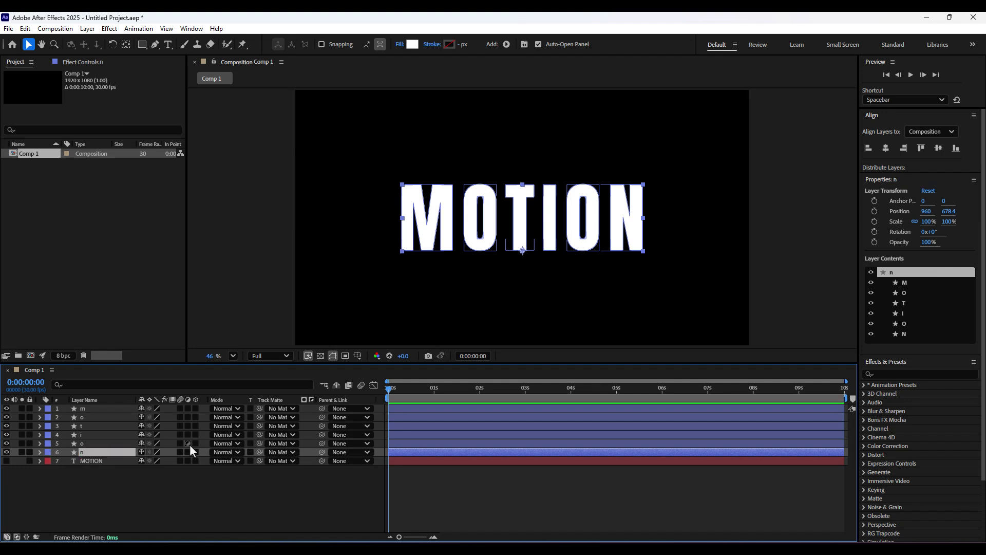
click(122, 470)
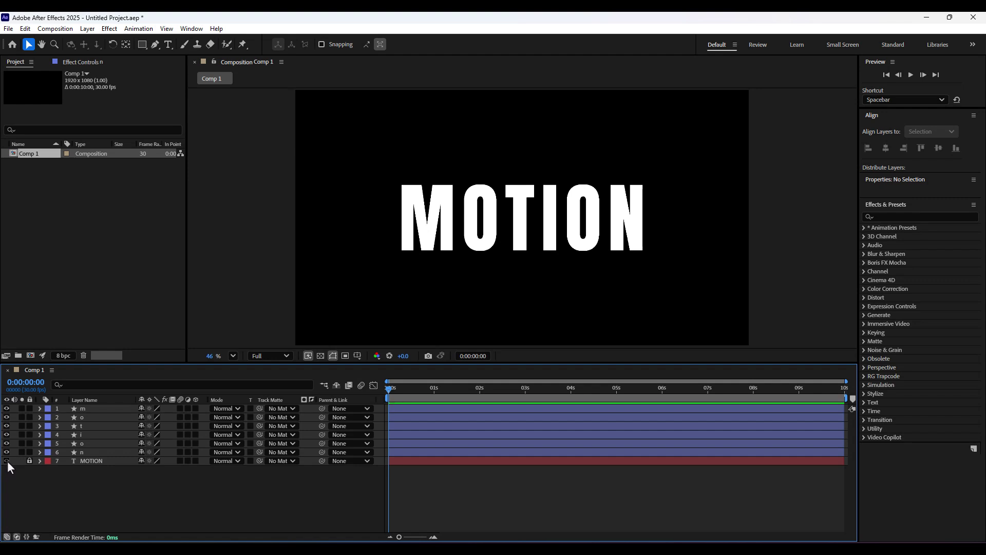
Delete the O, T, I, O and N groups from the m layer's contents, keeping only the M
click(39, 409)
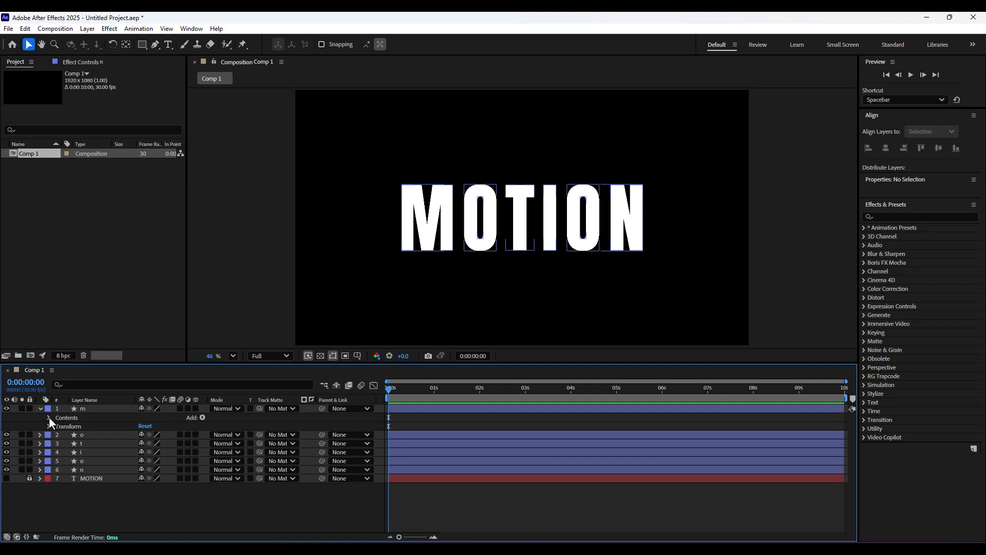
click(49, 418)
drag(45, 435, 58, 471)
key(Delete)
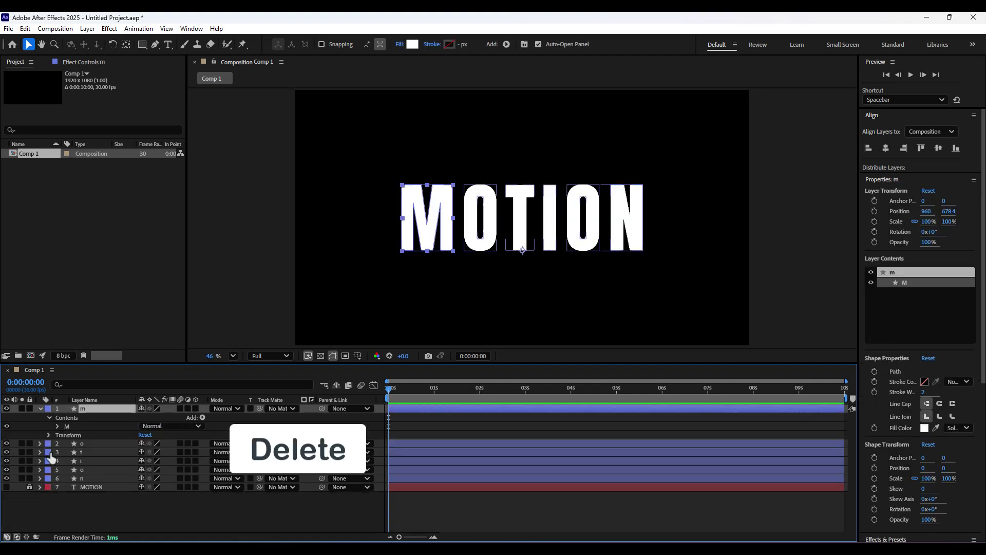
click(40, 409)
Delete every letter group except the first O from the contents of the upper o layer
click(39, 418)
click(47, 426)
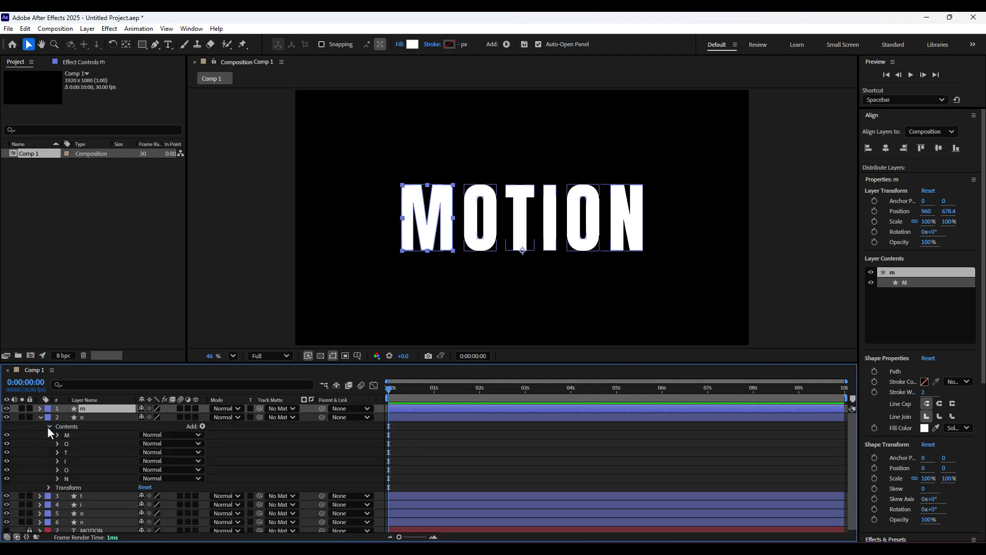
click(69, 435)
key(Delete)
drag(50, 444, 54, 468)
key(Delete)
click(39, 417)
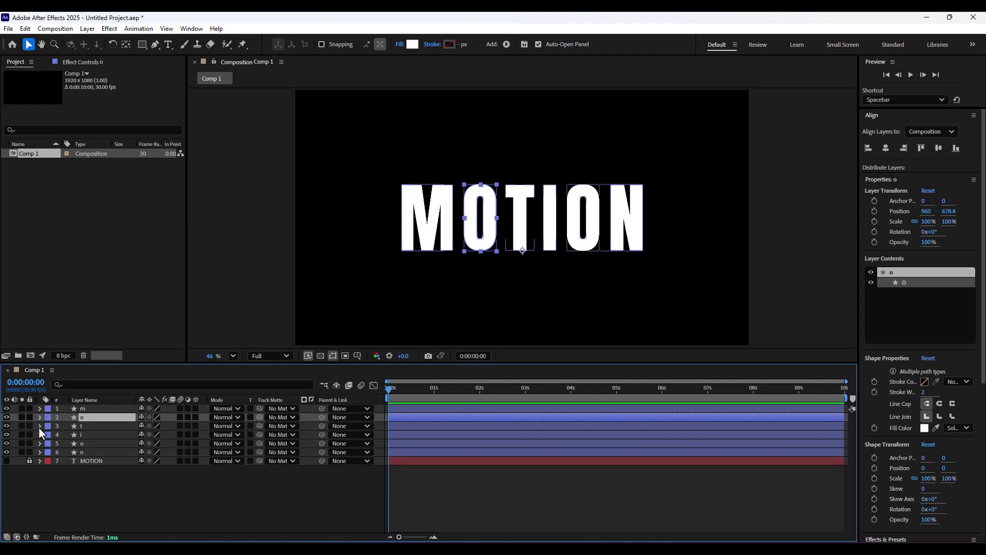
Delete the M, O, I, O and N groups from the t layer's contents, keeping only the T
click(39, 427)
click(48, 433)
click(51, 452)
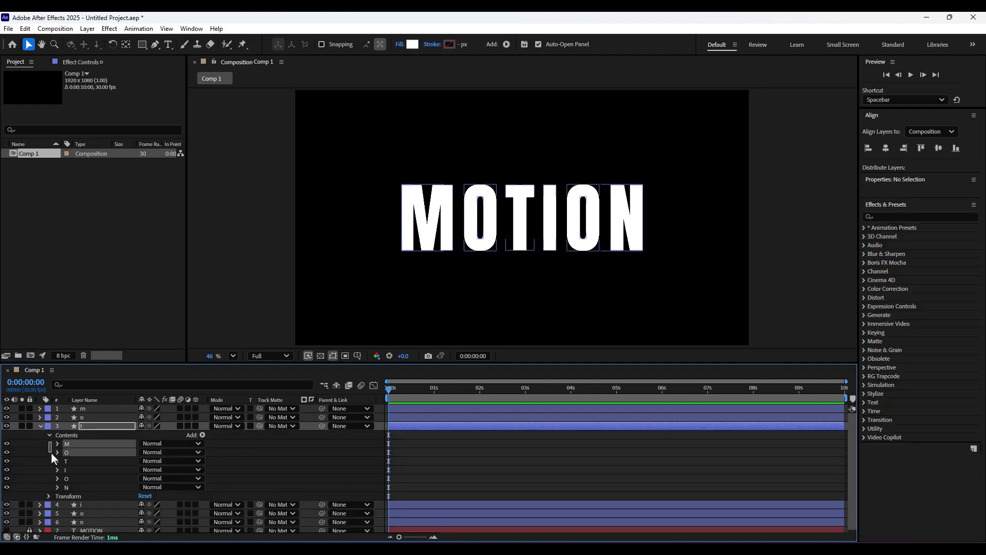
drag(47, 452, 51, 468)
key(Delete)
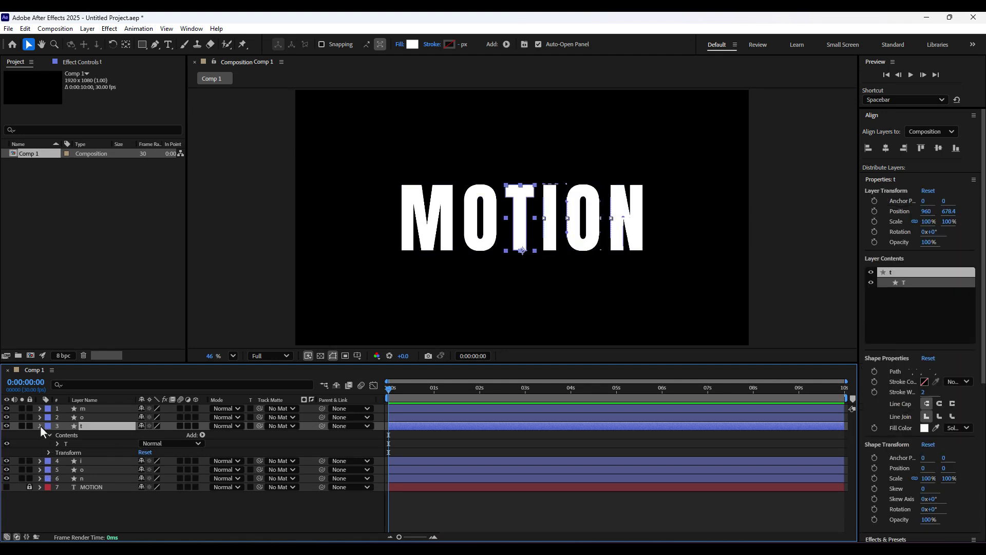
click(39, 425)
Delete the M, O, T, O and N groups from the i layer's contents, keeping only the I
click(40, 435)
click(48, 444)
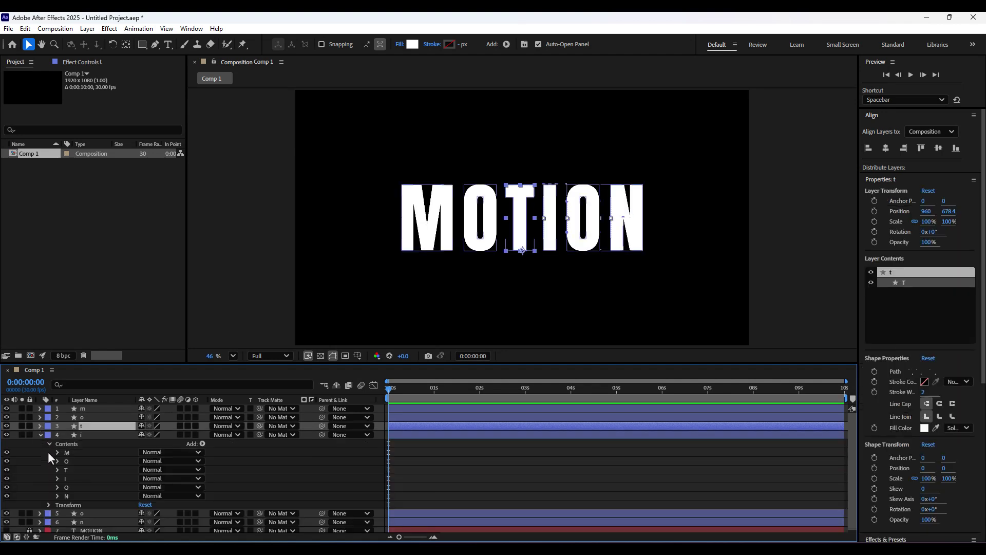
drag(48, 451, 48, 463)
key(Delete)
key(Delete)
click(40, 434)
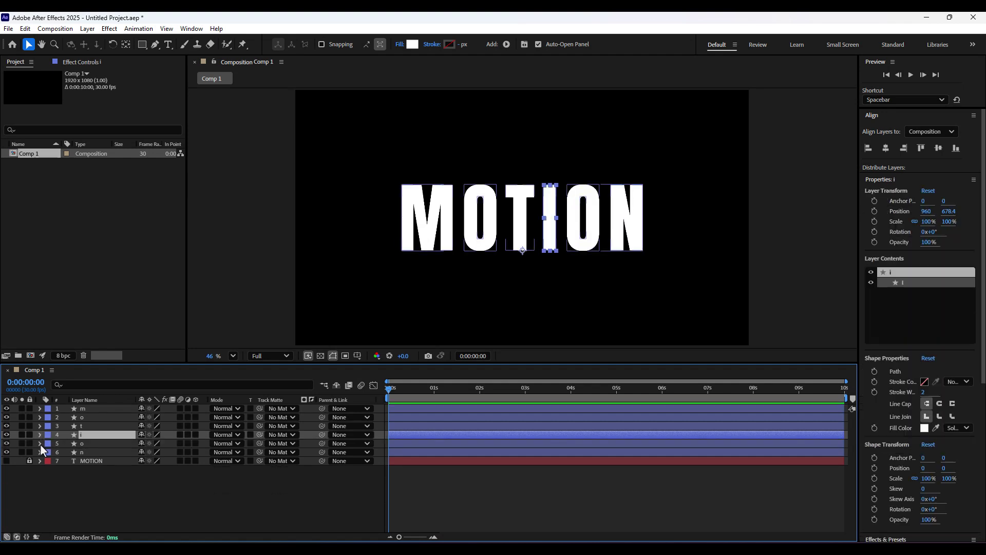
Delete the M, first O, T, I and N groups from the lower o layer's contents, keeping only the second O
click(40, 443)
click(49, 453)
click(48, 461)
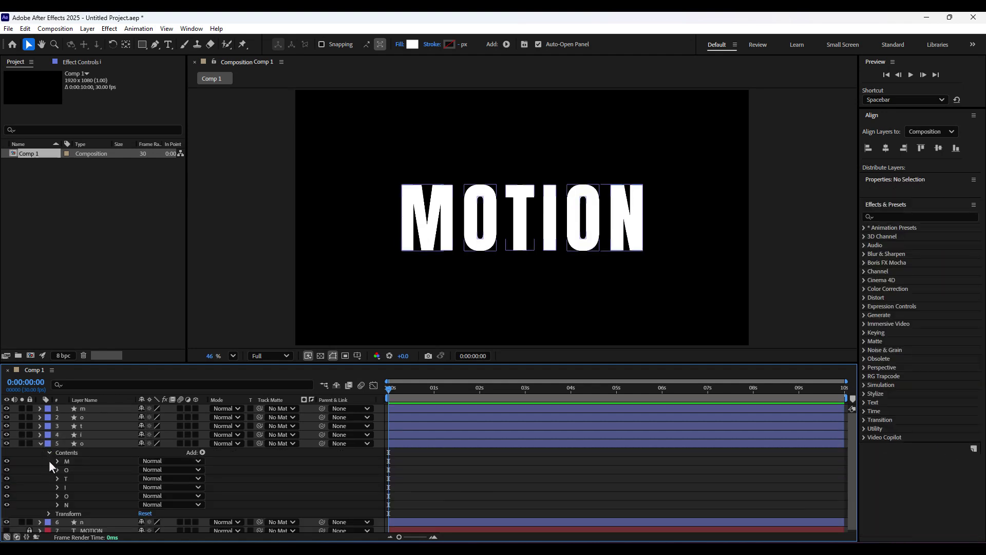
drag(48, 460, 55, 489)
key(Delete)
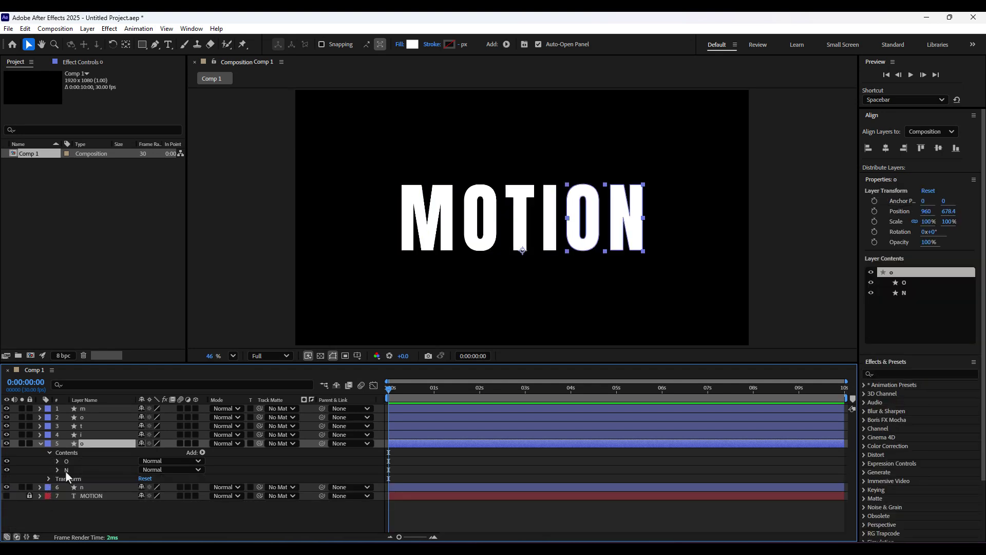
click(65, 470)
key(Delete)
click(40, 444)
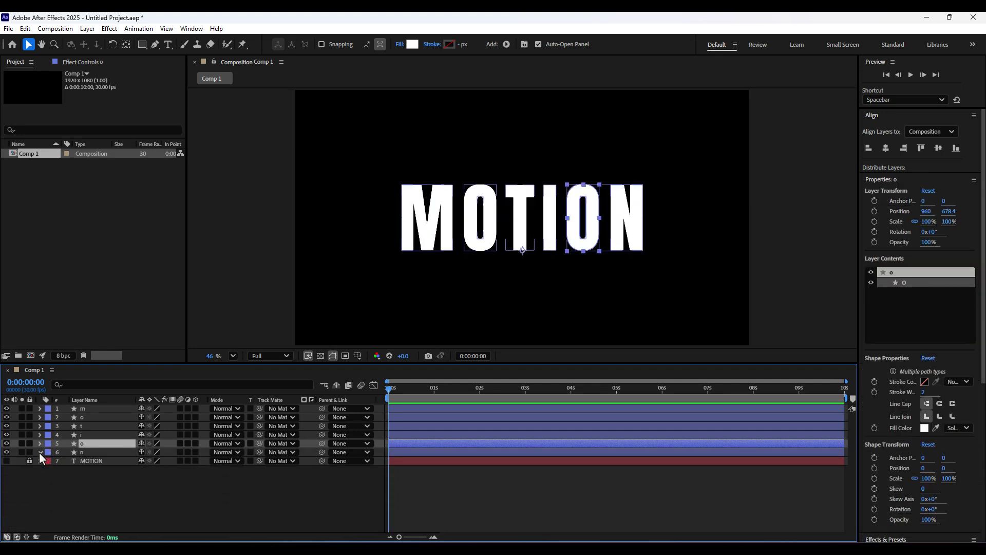
Delete the M, O, T, I and O groups from the n layer's contents, keeping only the N
click(40, 452)
click(49, 461)
drag(47, 470, 56, 504)
key(Delete)
click(39, 451)
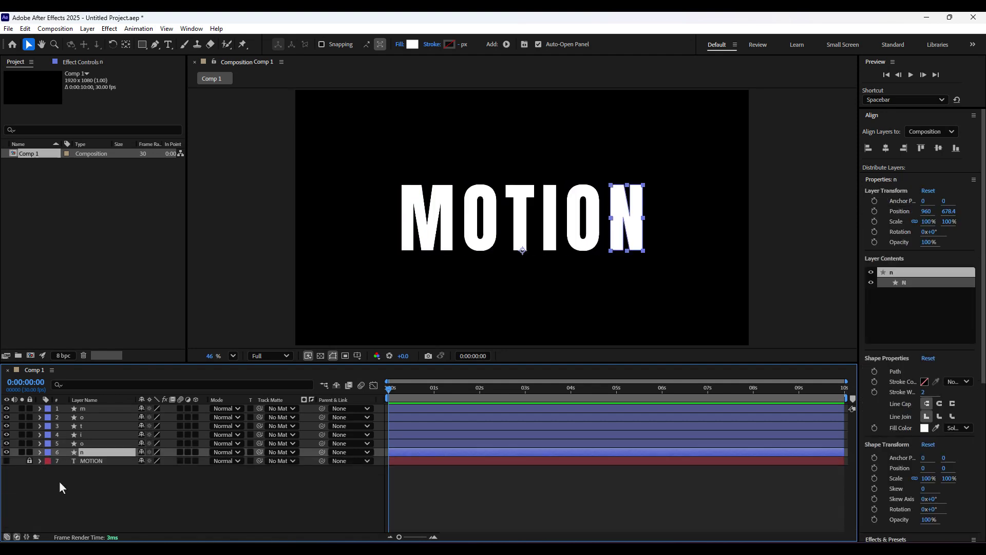
Center the anchor points of all six letter shape layers within their own letters
drag(64, 405, 82, 452)
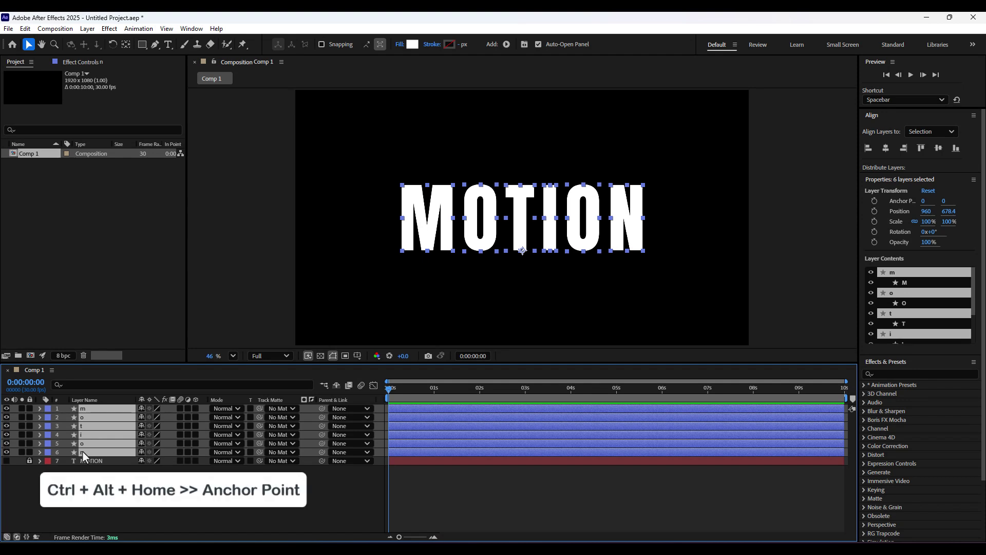
key(ctrl+alt+Home)
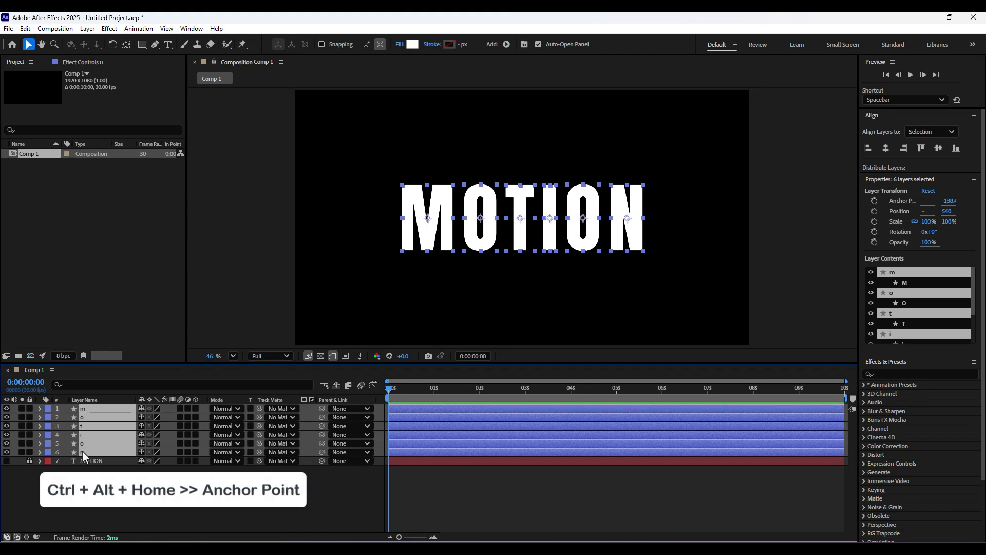
Move the anchor points of the M, first O and T down to the middle of each letter's bottom edge
click(126, 45)
click(372, 280)
drag(427, 220, 429, 251)
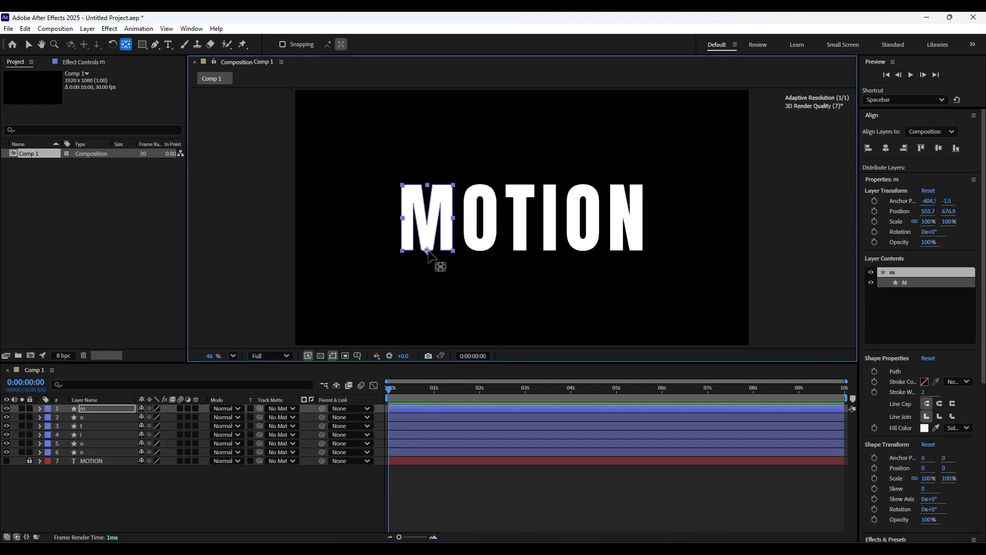
click(480, 218)
drag(480, 219, 482, 253)
click(520, 219)
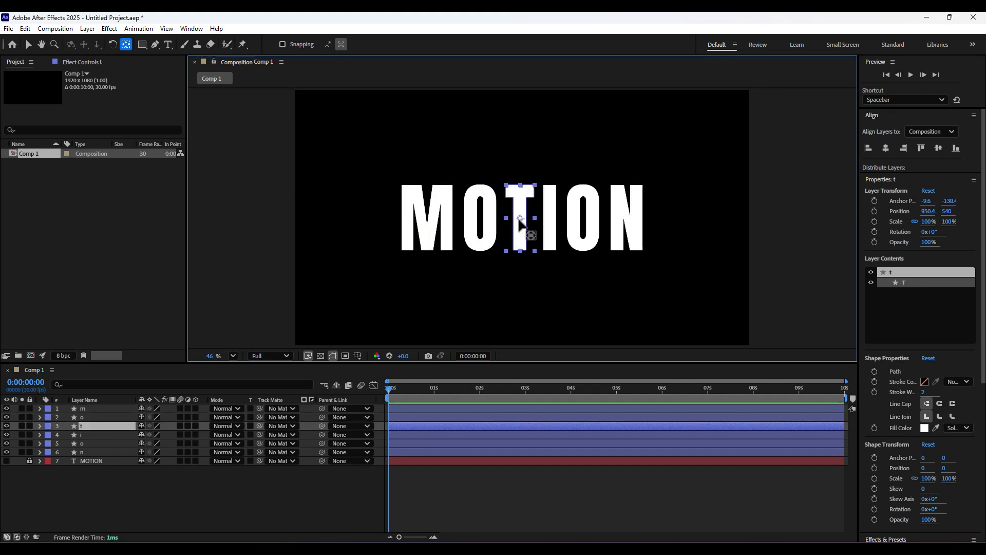
drag(520, 218, 520, 247)
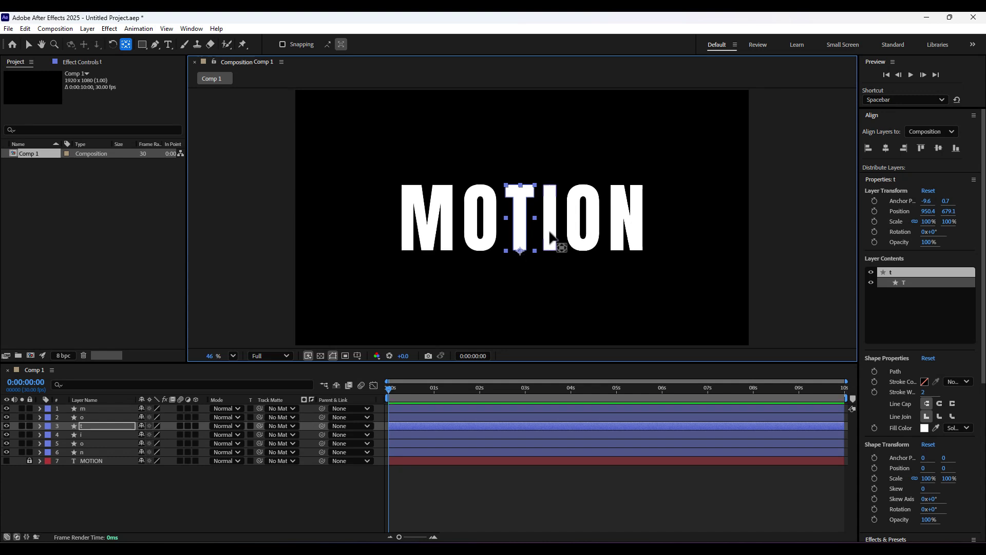
Move the anchor points of the I, second O and N to the middle of their bottom edges, then restore the Selection tool
click(550, 218)
drag(550, 218, 550, 247)
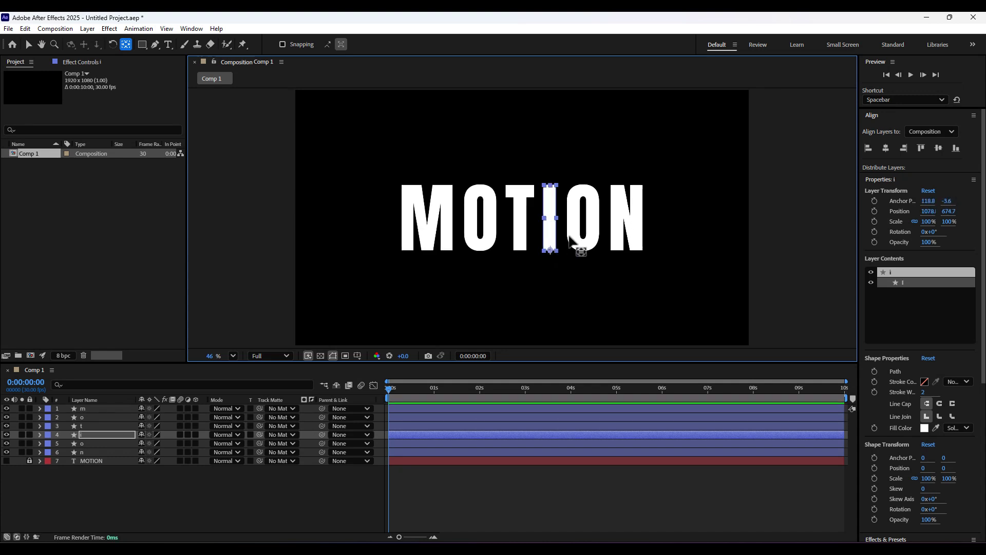
click(586, 233)
drag(584, 218, 584, 252)
click(616, 233)
drag(627, 218, 629, 251)
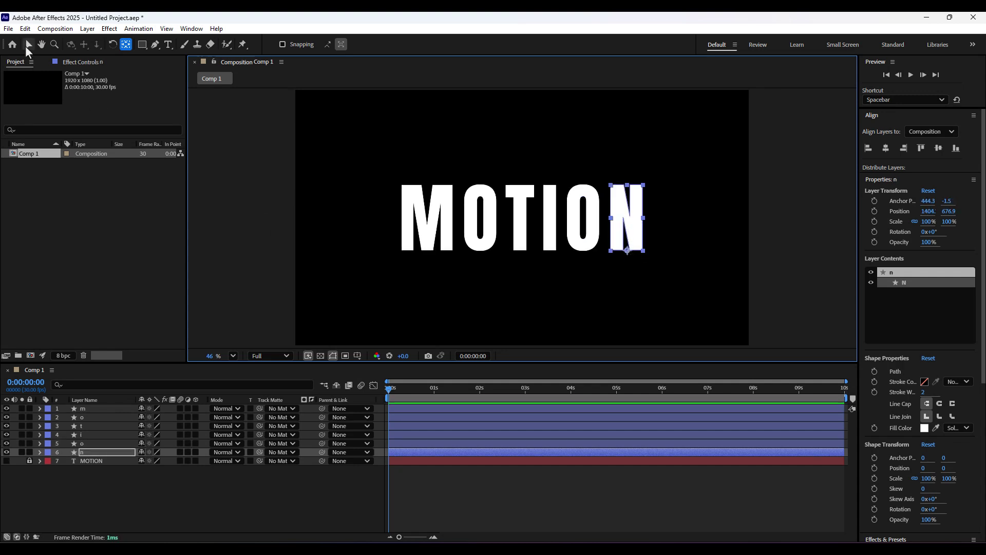
click(29, 44)
Add Position keyframes to the m layer at frame 0 and frame 20, holding the letter's original position
click(97, 409)
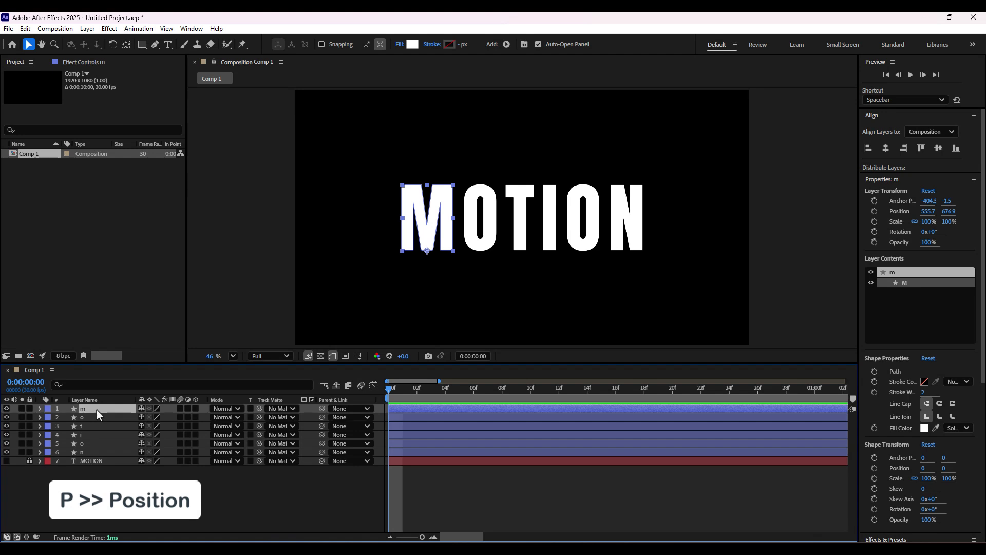
key(p)
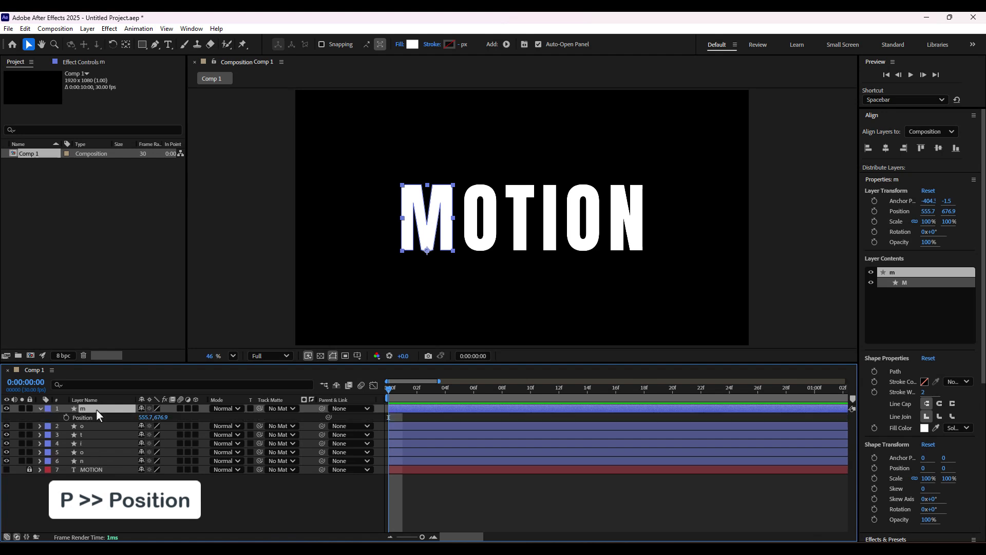
click(66, 418)
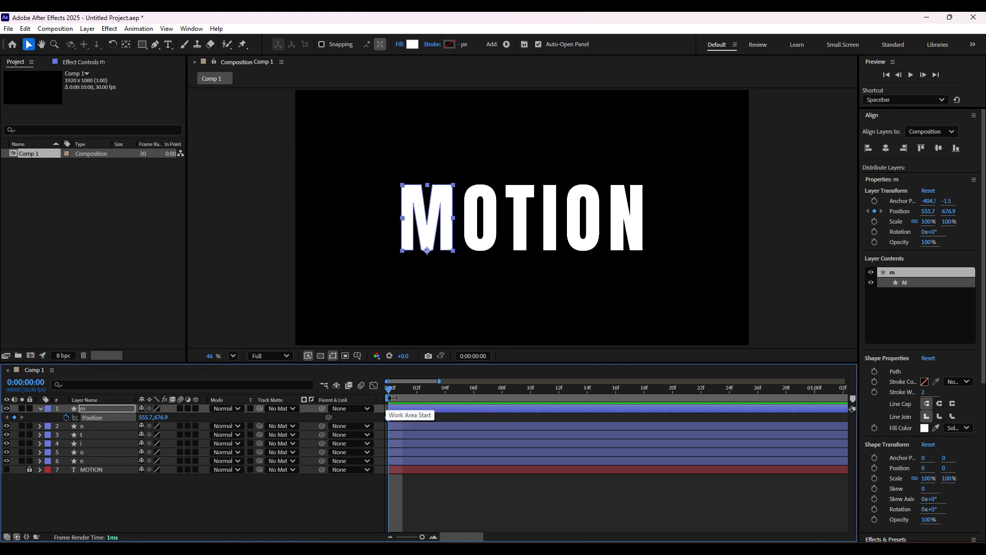
drag(389, 389, 673, 389)
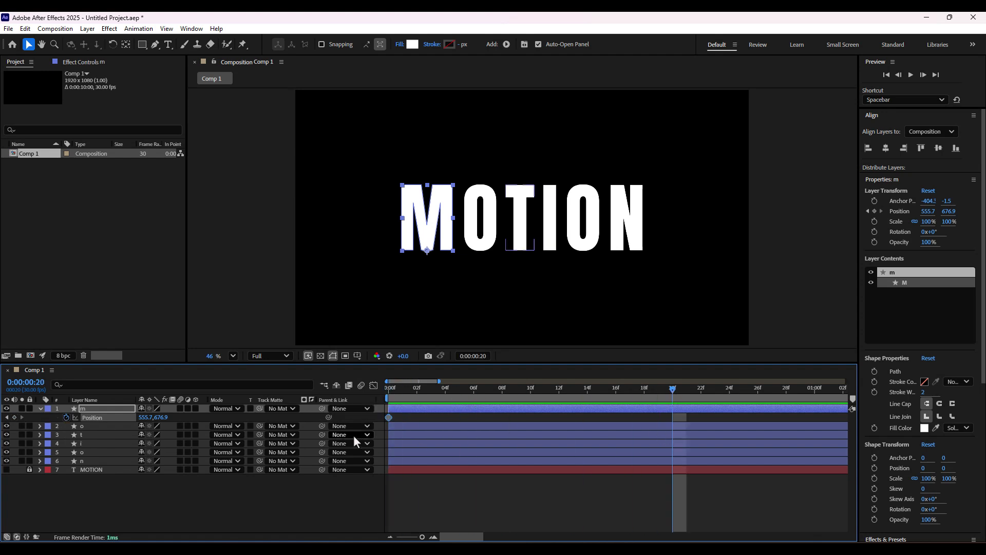
click(14, 417)
Keyframe the m layer's Position at 555.7, 394.9 on frame 12 and at 555.7, 1164.9 on frame 0
drag(670, 396, 562, 399)
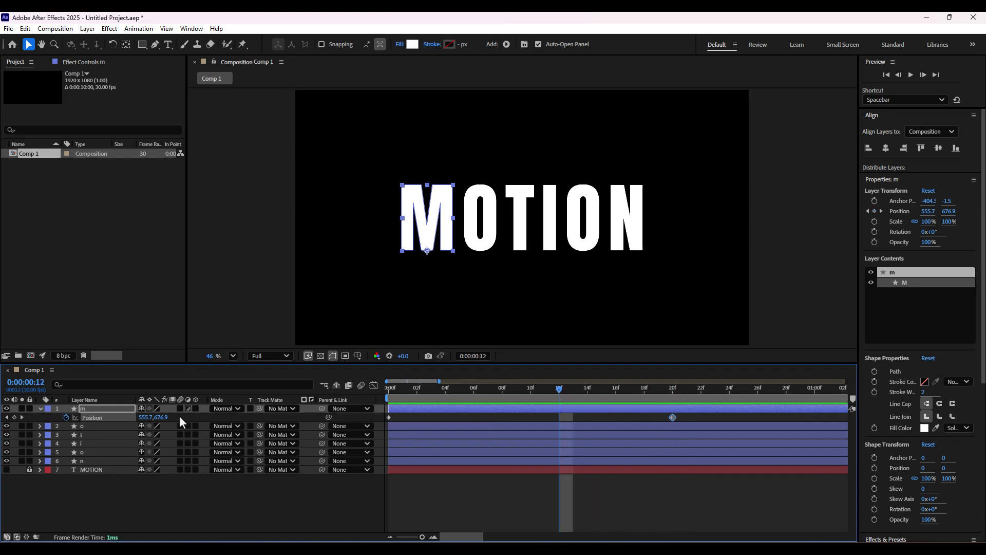
drag(161, 417, 20, 434)
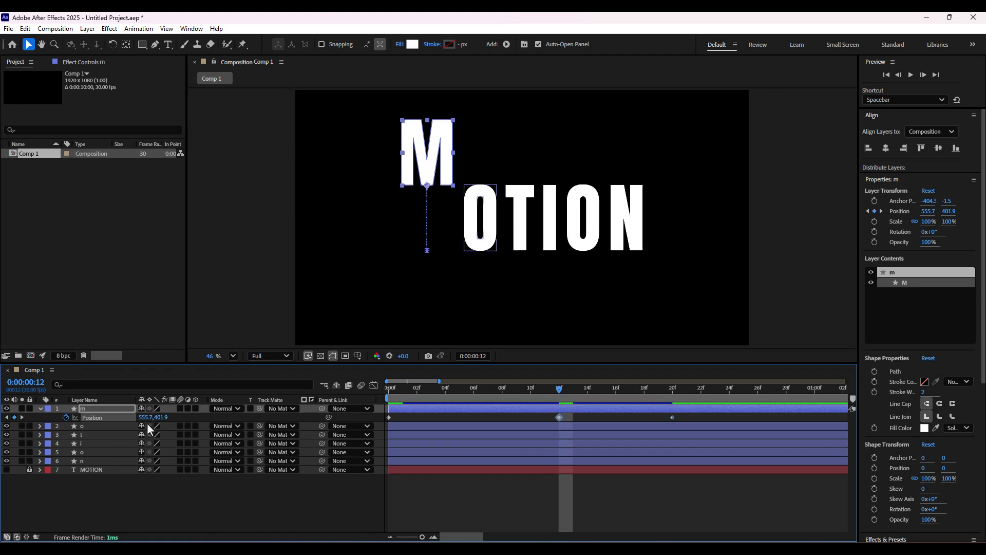
drag(154, 417, 151, 418)
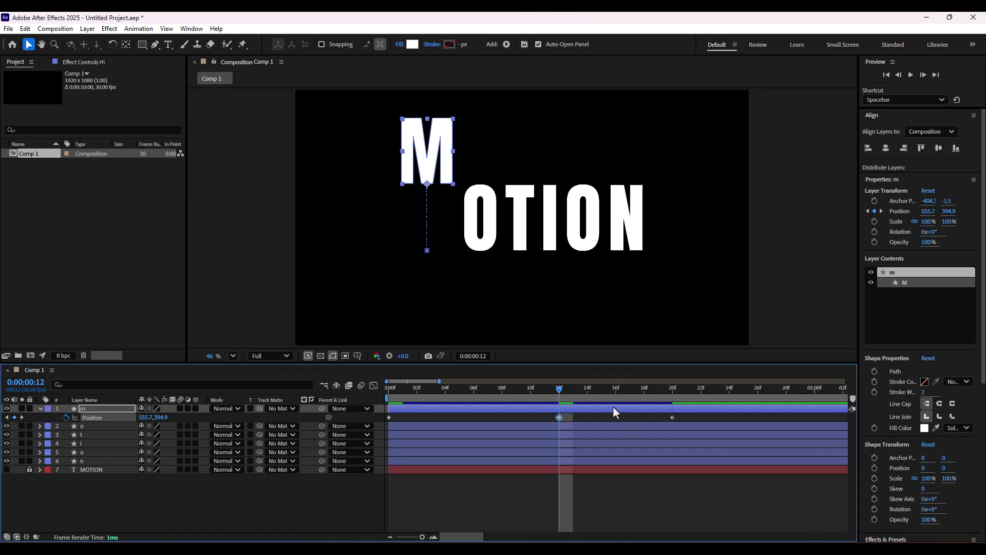
drag(560, 395, 368, 405)
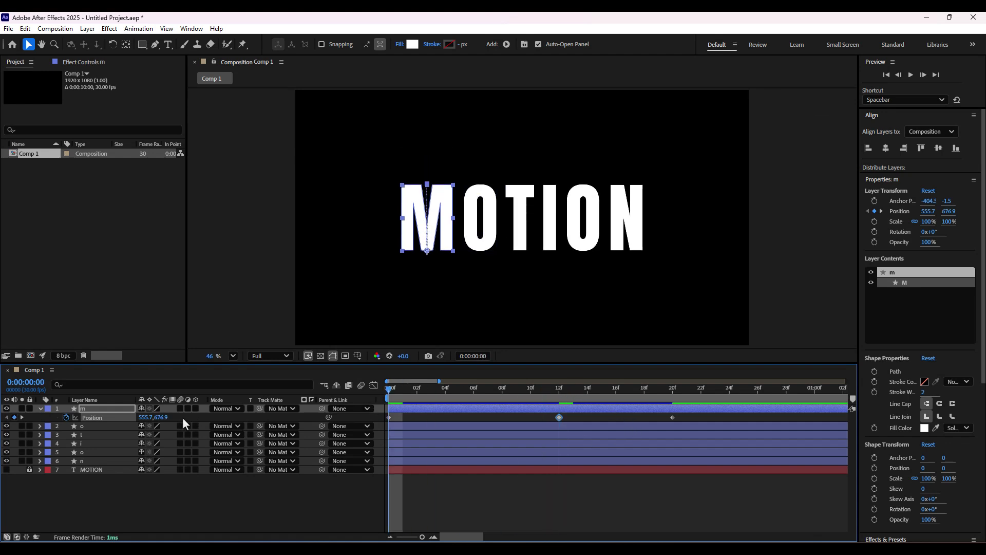
drag(159, 417, 397, 430)
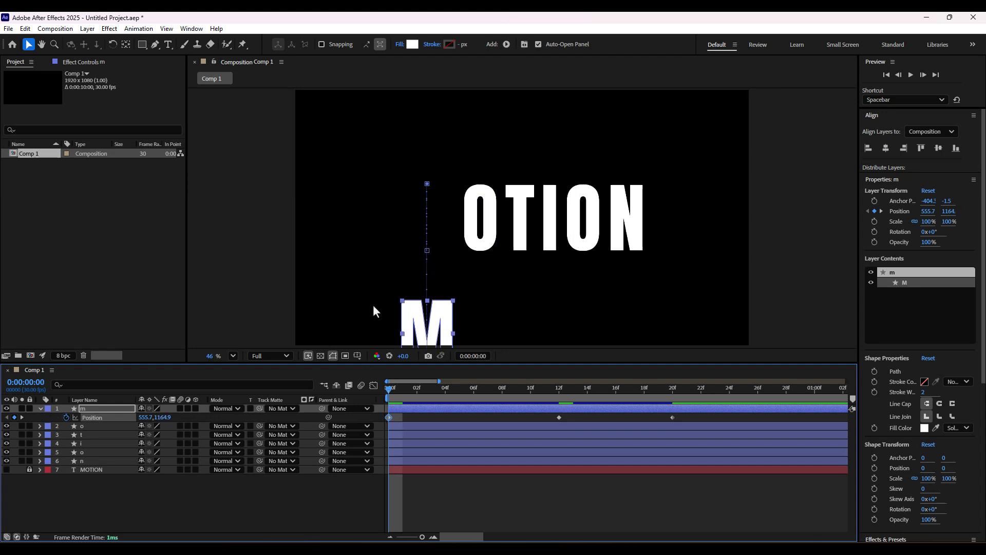
Easy-ease the m layer's three Position keyframes and reshape their speed graph to peak near frame 2 and again near frame 19
drag(679, 416, 383, 430)
click(374, 386)
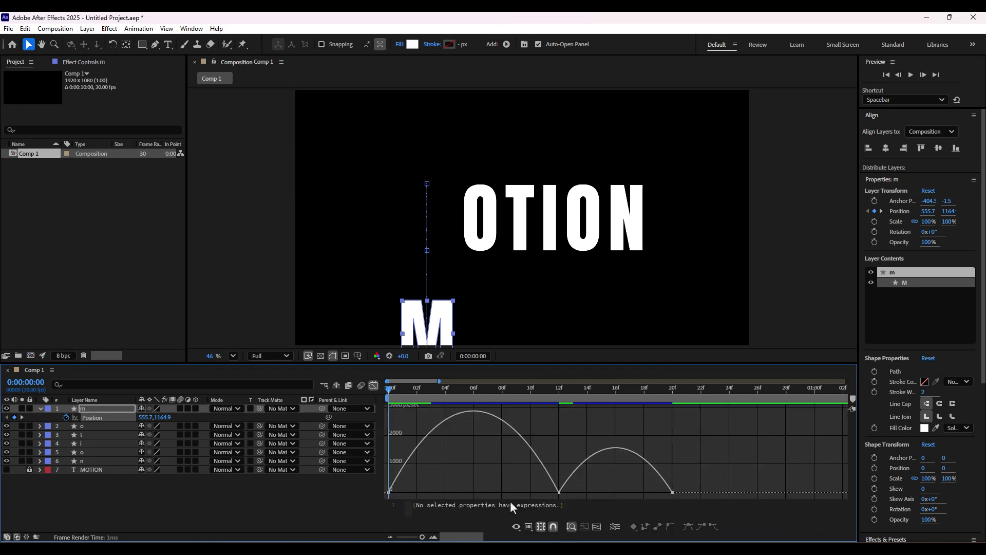
click(559, 493)
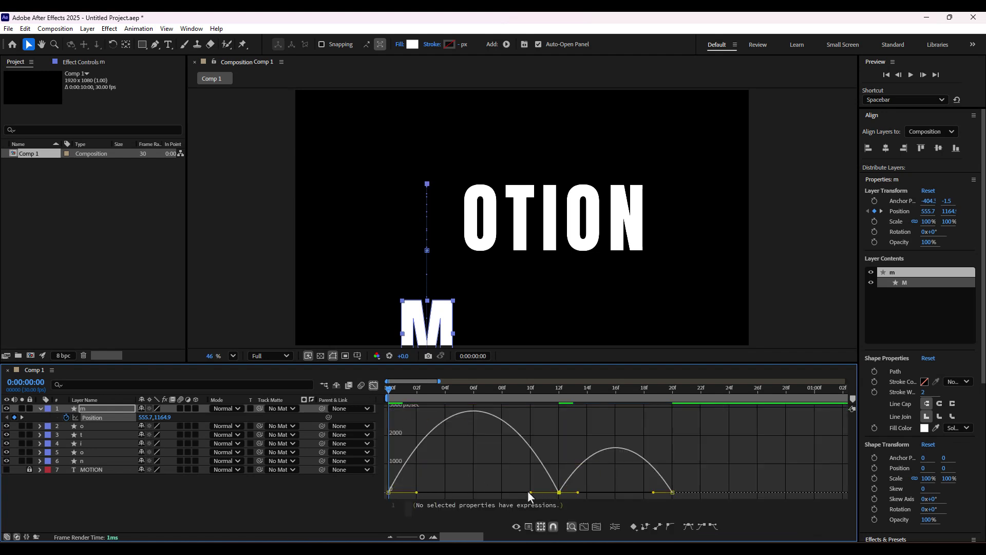
drag(530, 492, 507, 493)
drag(416, 492, 401, 492)
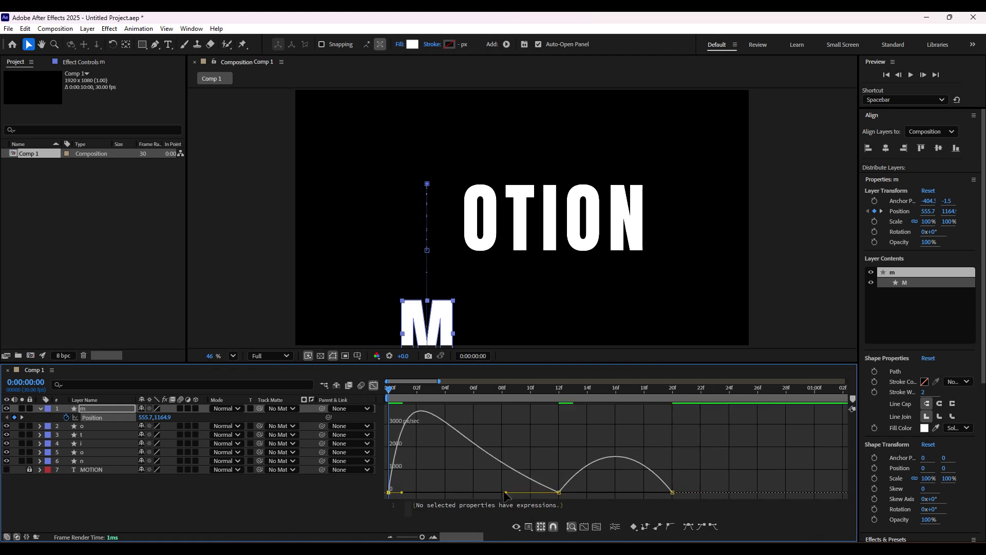
drag(579, 492, 655, 491)
Check the frame 12 keyframe's velocity settings and raise its speed to about 272 px/sec in the speed graph
right_click(563, 491)
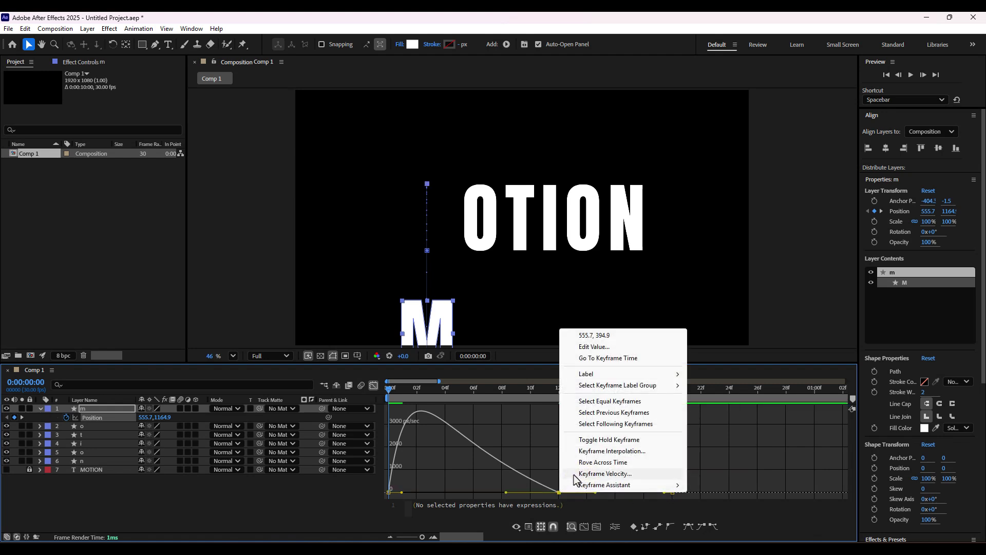
click(605, 473)
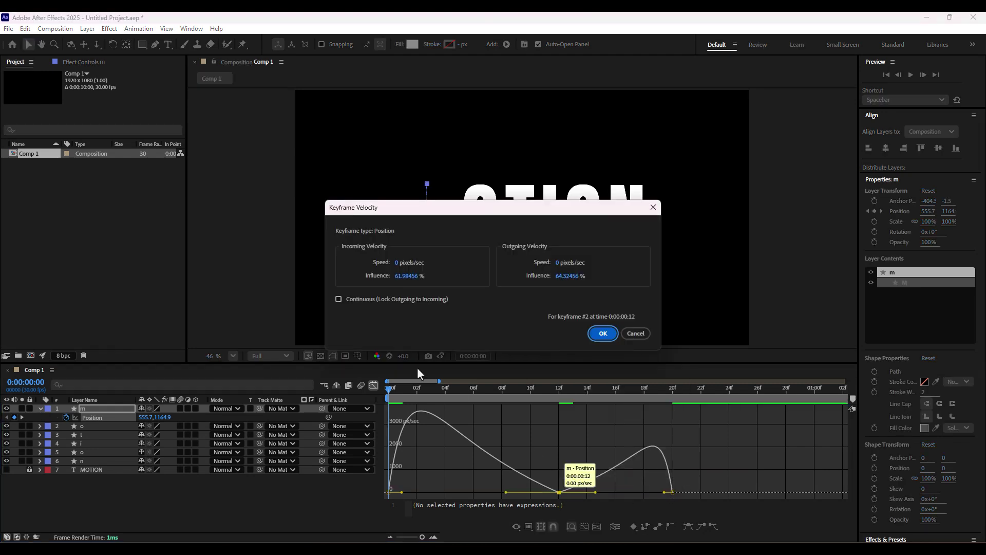
click(602, 334)
drag(559, 492, 559, 486)
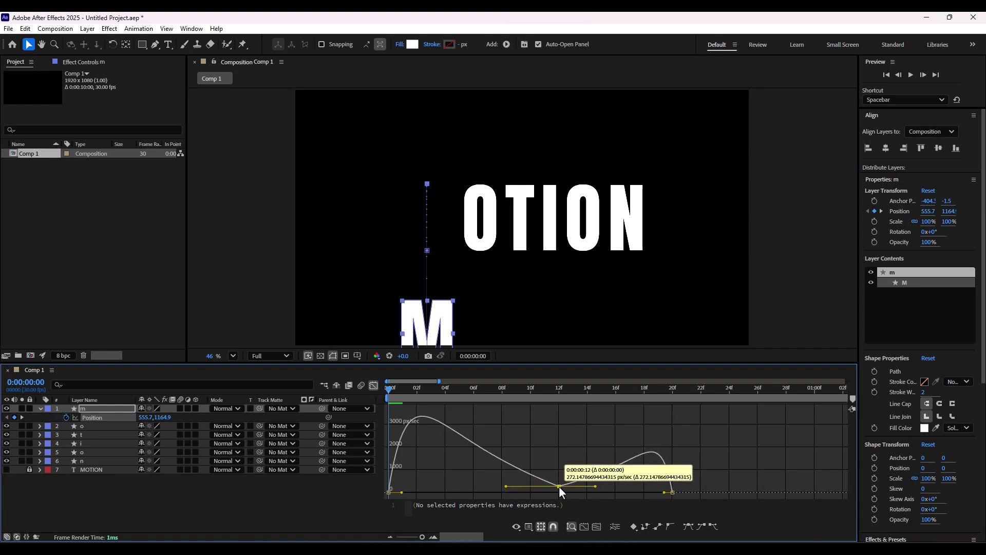
Shorten the composition's work area to end at about 0:00:02:15
drag(422, 537, 402, 539)
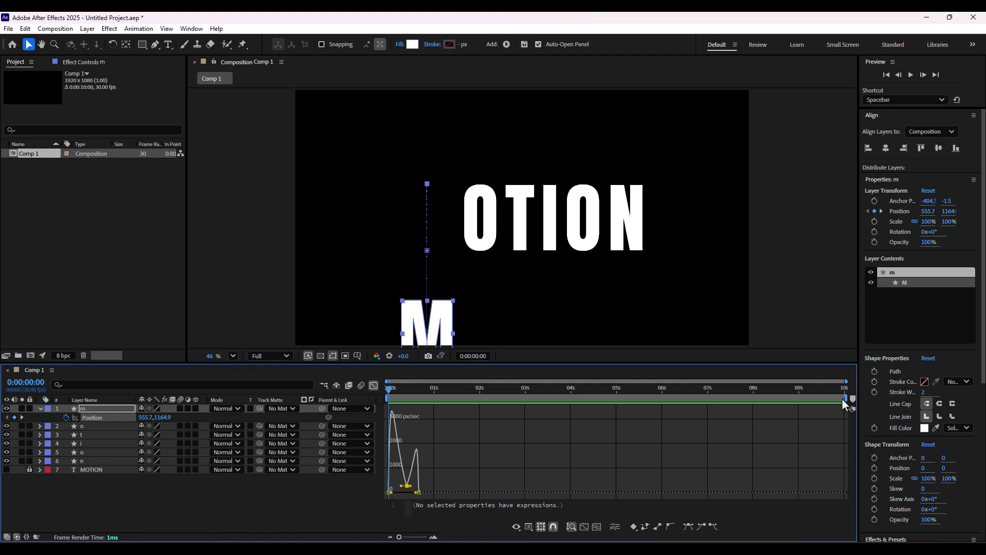
drag(844, 398, 382, 389)
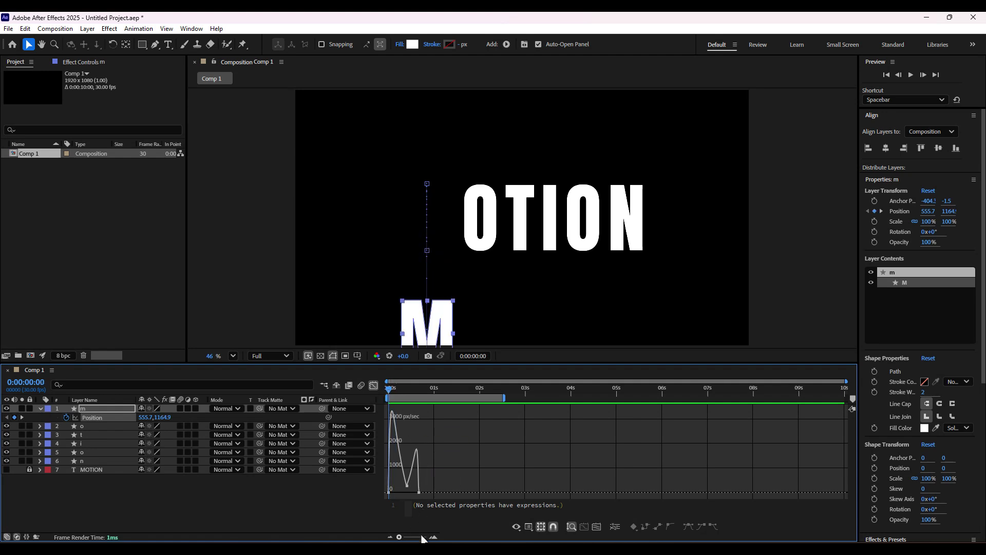
drag(400, 539, 423, 540)
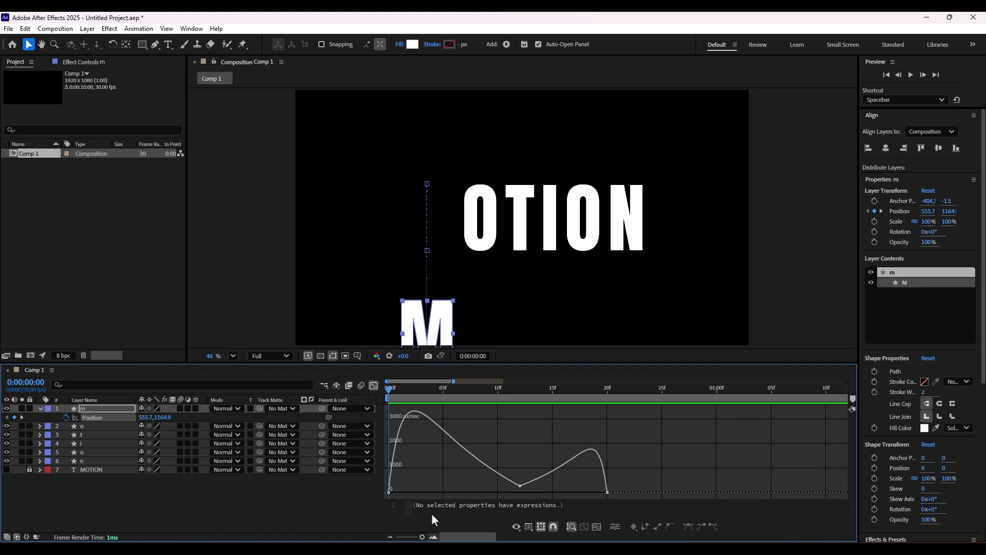
Preview the M's eased position animation and close the speed graph
key(space)
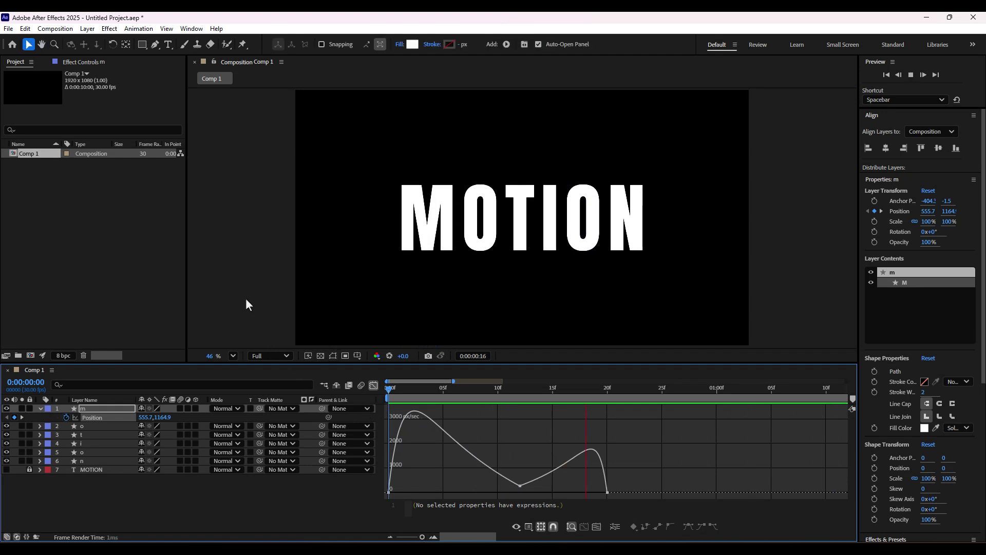
key(space)
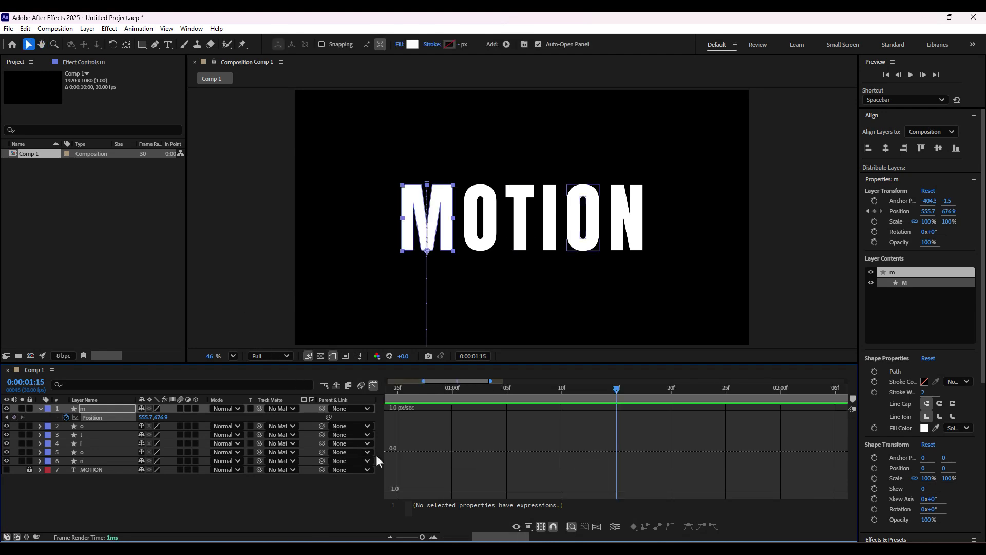
click(372, 384)
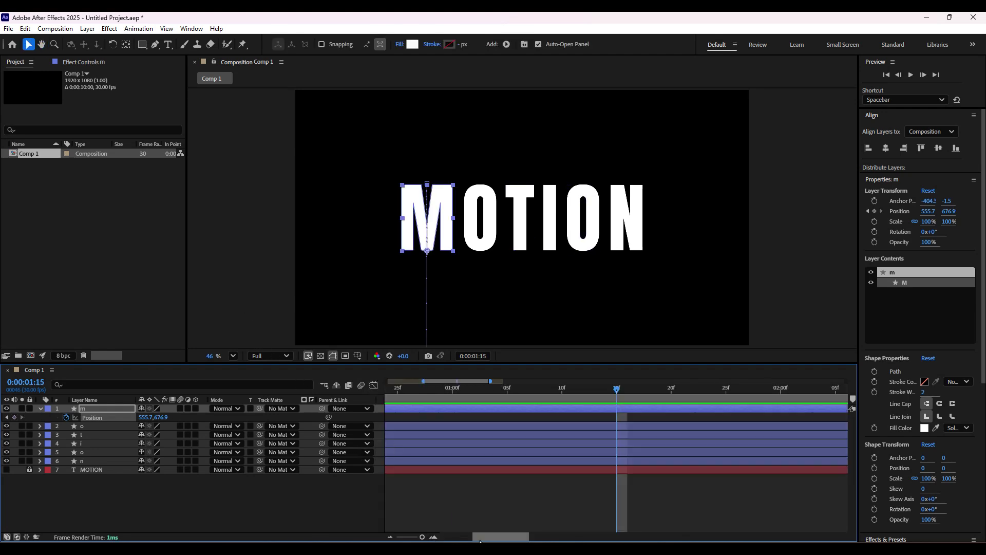
Shorten the composition's work area to end at about 0:00:01:10
drag(480, 540, 421, 538)
scroll(422, 538, down, 2)
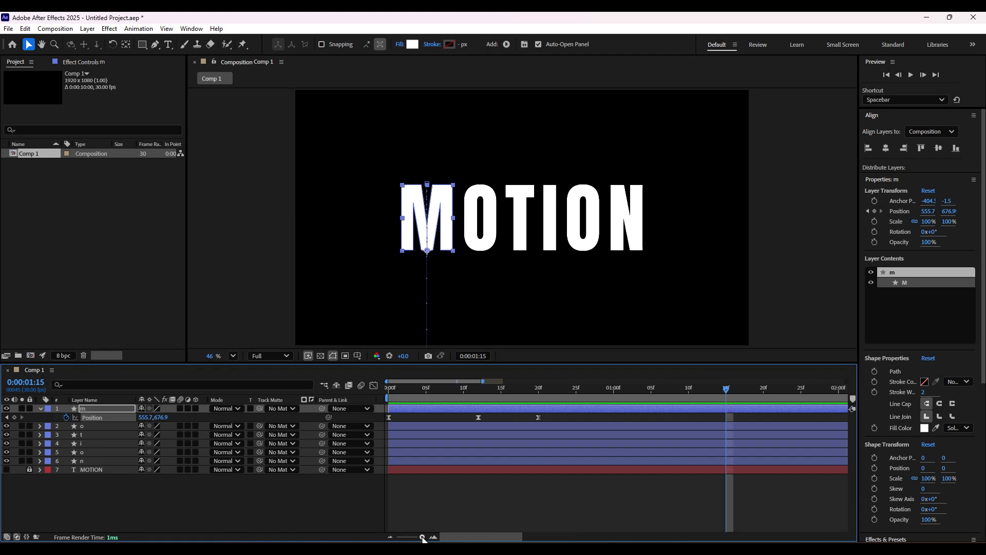
scroll(422, 538, down, 1)
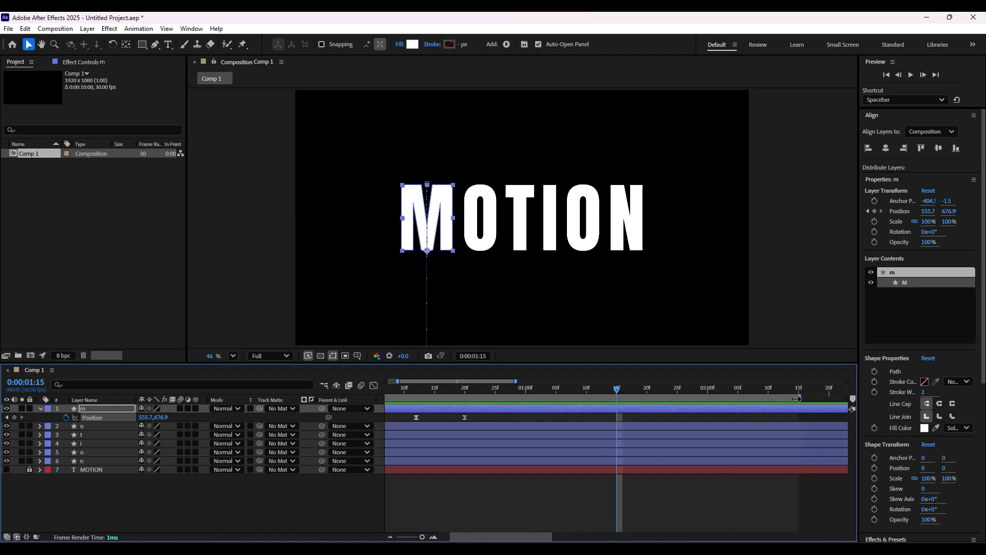
drag(797, 398, 588, 400)
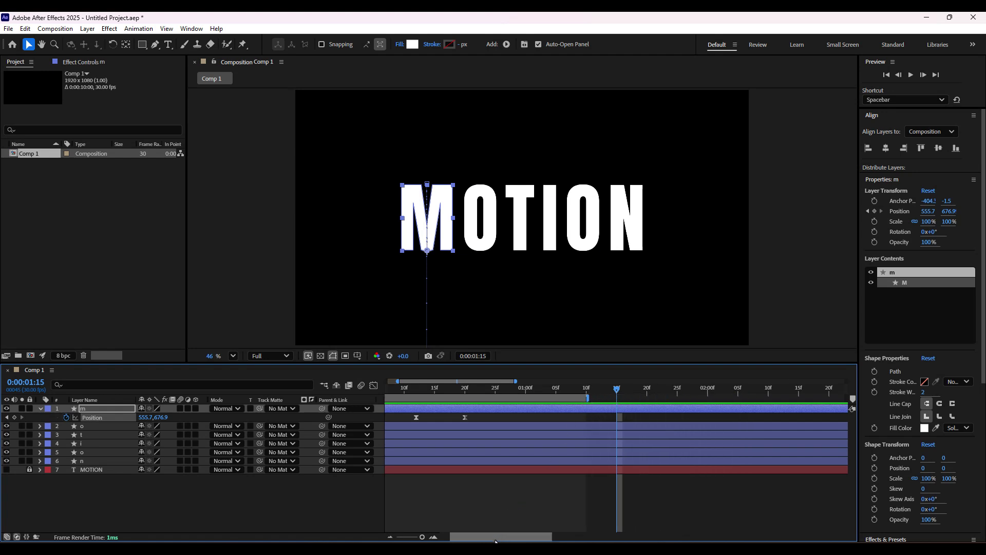
Shorten the composition's work area to end at about 0:00:01:00
drag(496, 539, 486, 539)
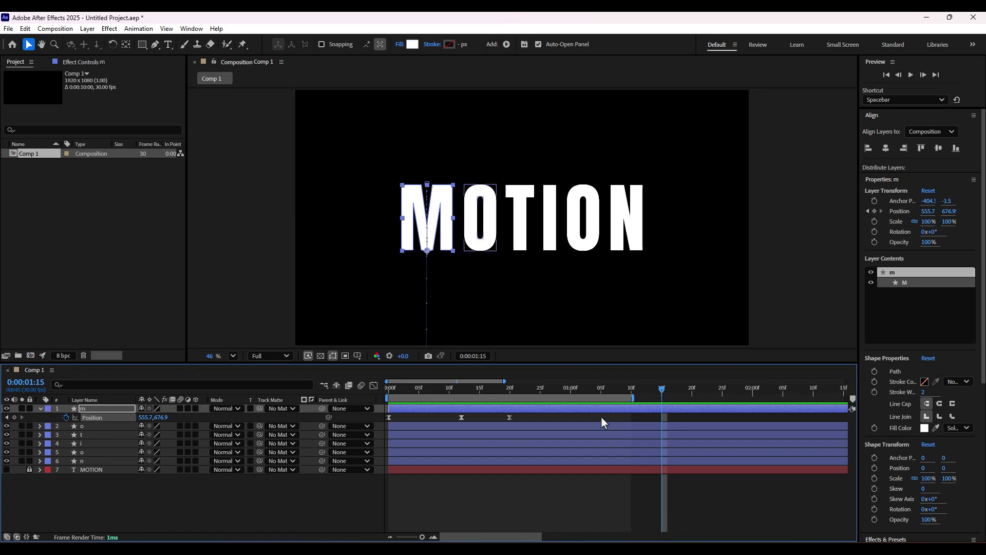
drag(635, 397, 570, 398)
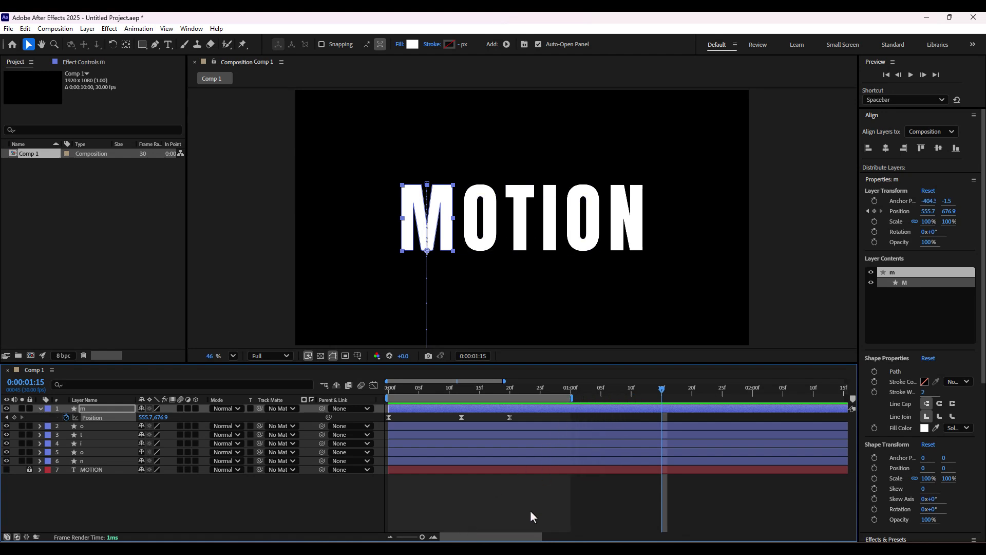
Reveal the M layer's Rotation at frame 0 and start a keyframe there set to about 280°
click(399, 386)
drag(399, 387, 376, 390)
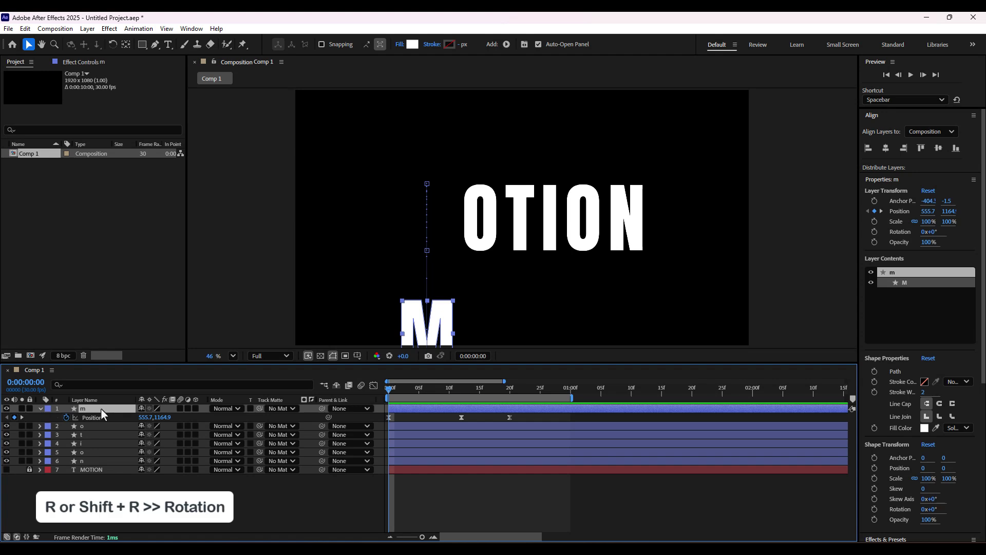
key(shift+r)
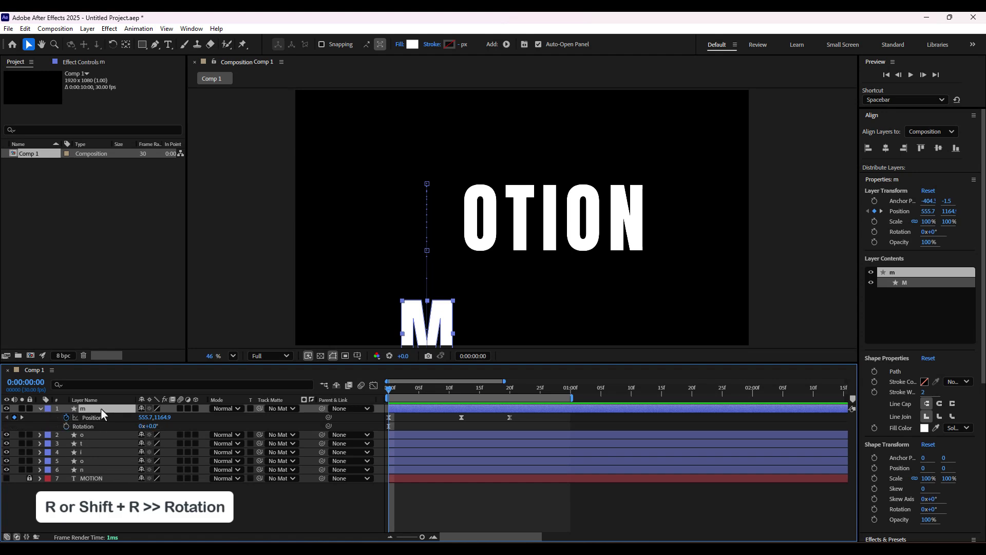
click(65, 426)
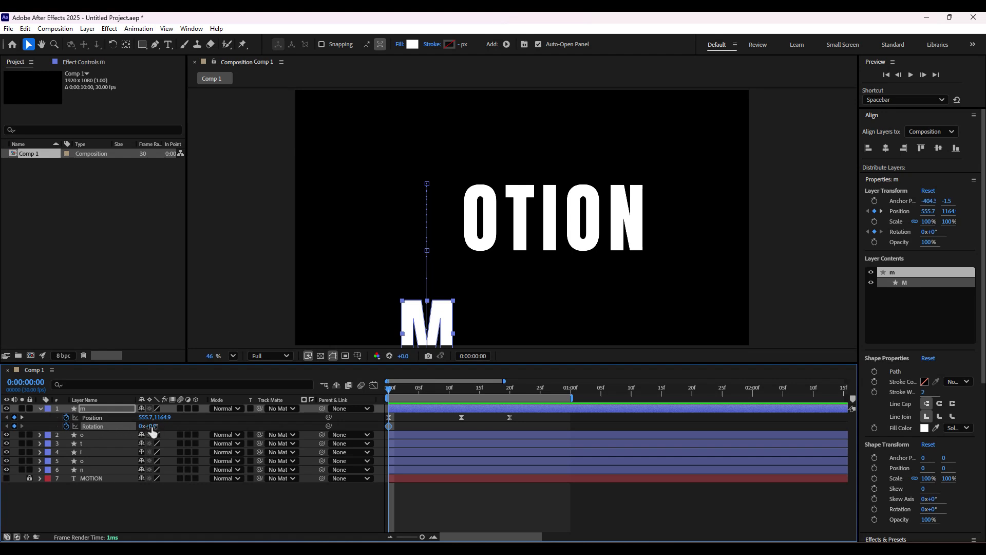
drag(152, 431, 186, 435)
scroll(409, 290, down, 2)
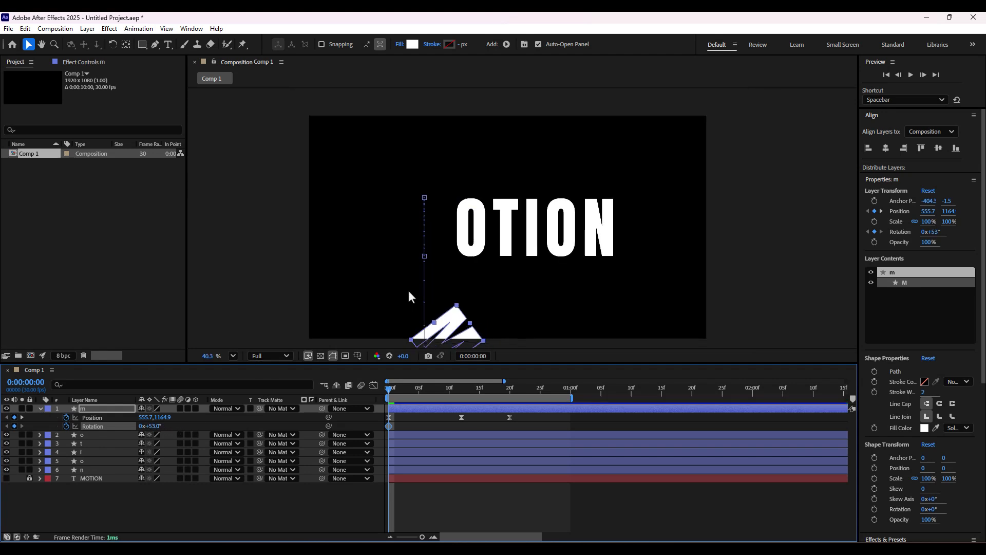
drag(151, 426, 295, 451)
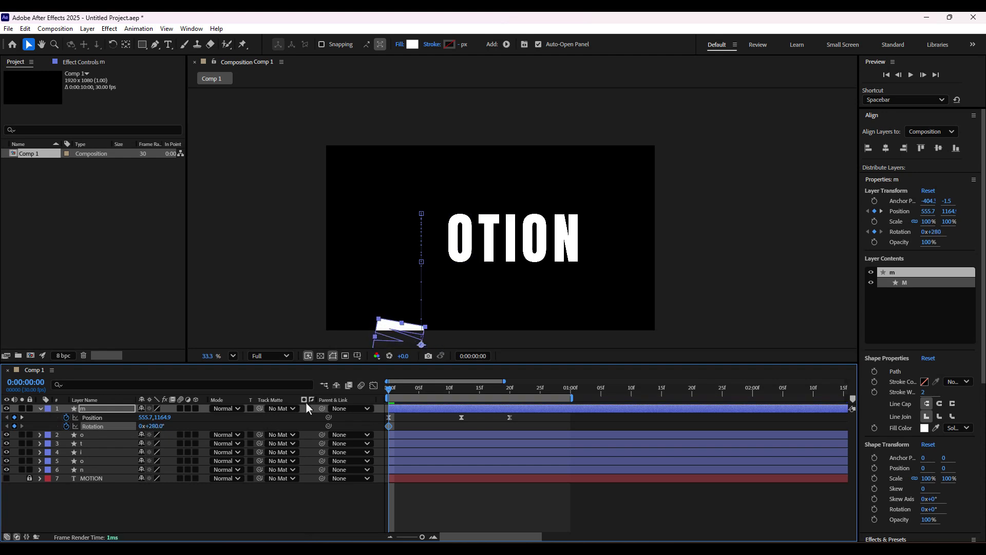
Add a rotation keyframe of 0° for the M at frame 14
drag(389, 394, 470, 405)
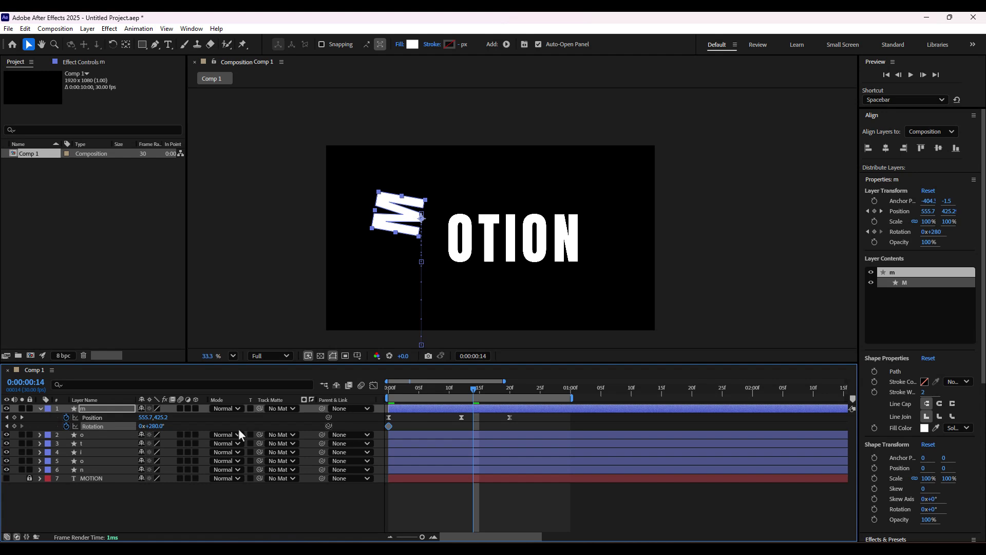
click(163, 425)
text(0)
key(Return)
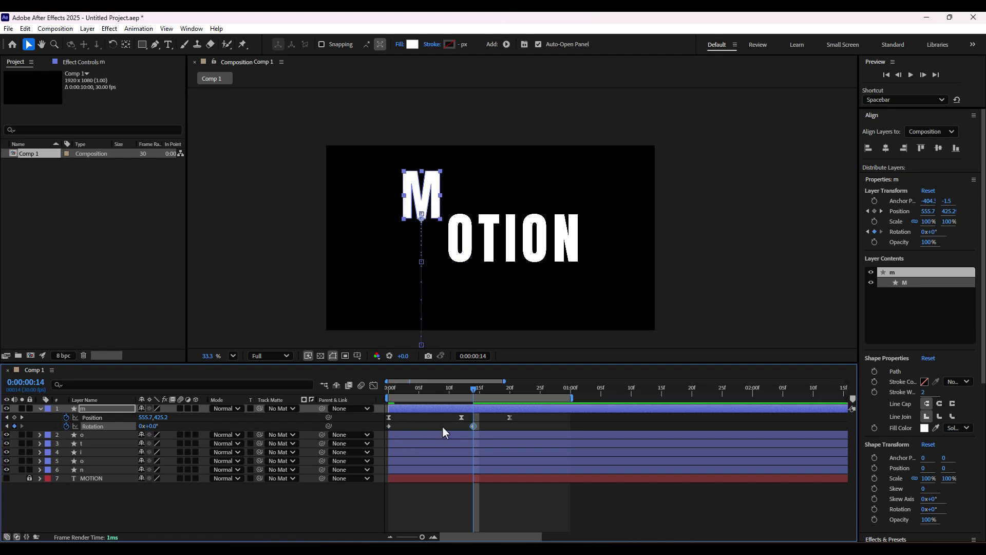
Apply Easy Ease to the M's rotation keyframes and reshape their speed curve to peak near the start and slow gradually into frame 14
drag(482, 423, 386, 434)
key(F9)
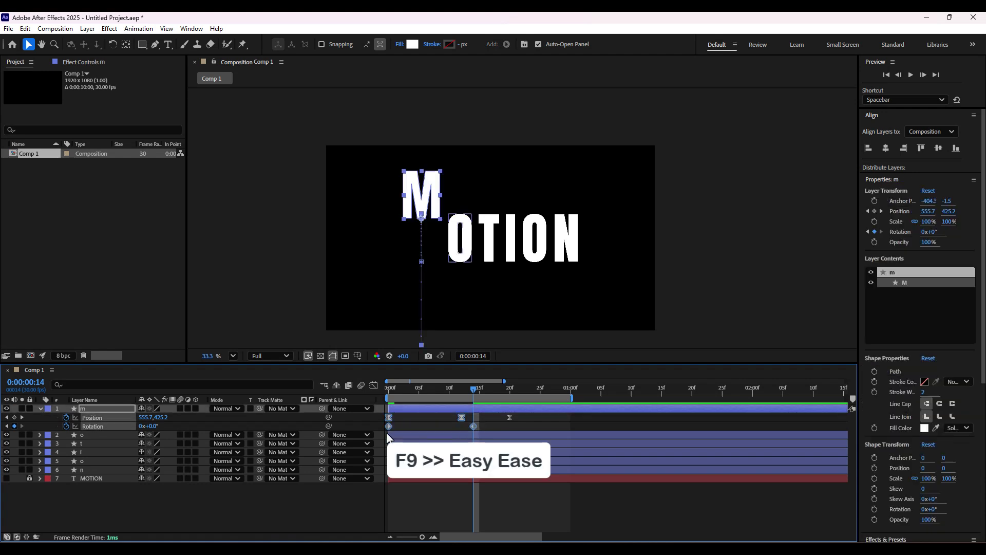
key(F9)
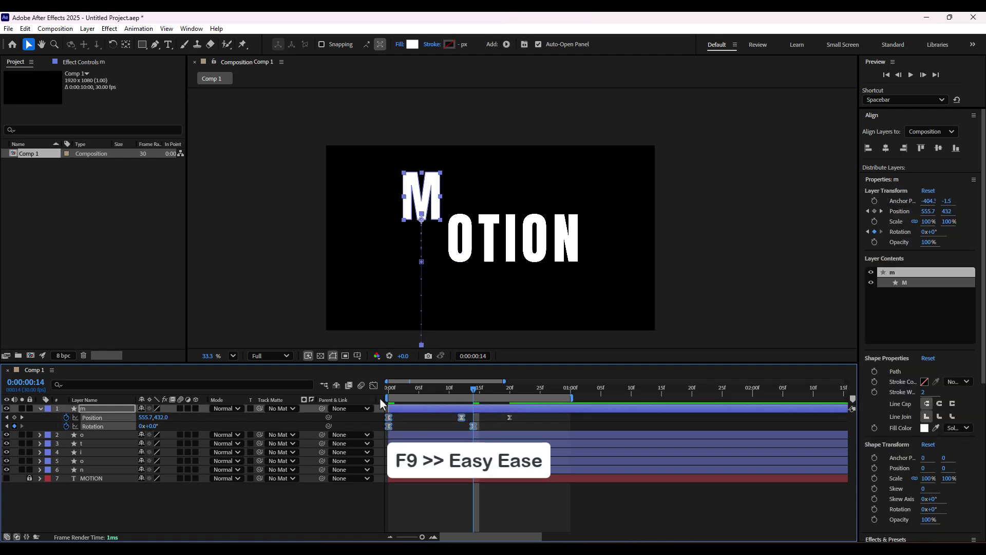
click(373, 386)
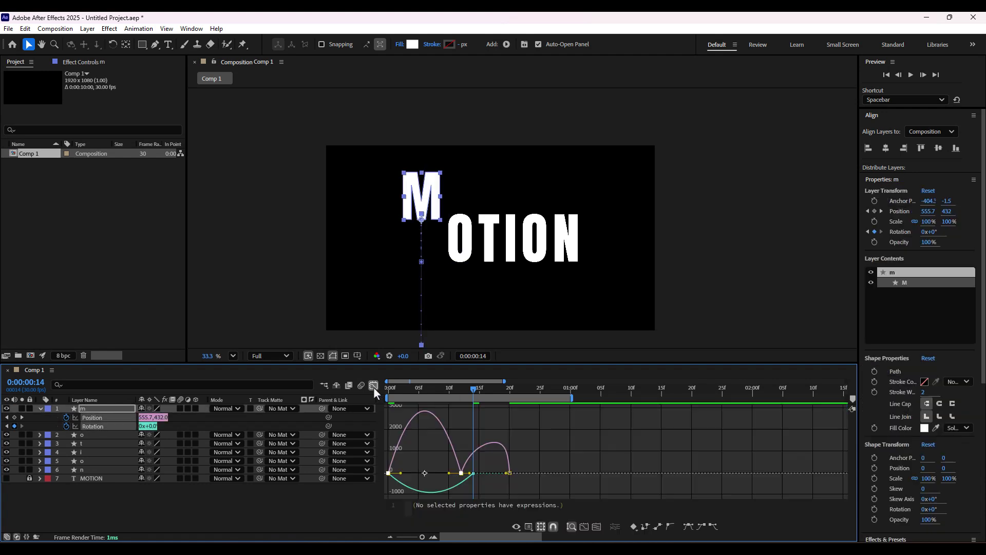
click(103, 425)
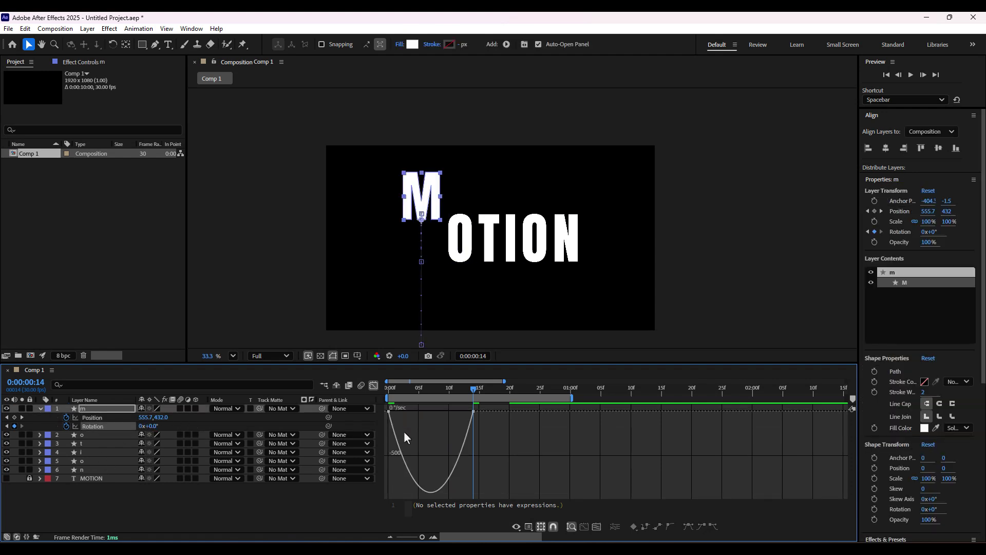
click(472, 411)
drag(458, 410, 362, 390)
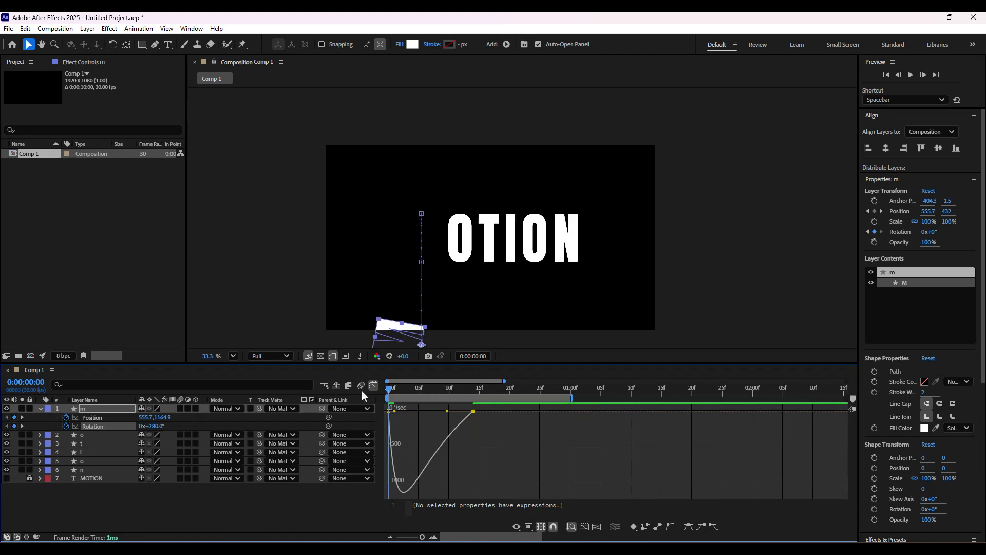
Preview the M's spinning entrance and close the speed graph
key(space)
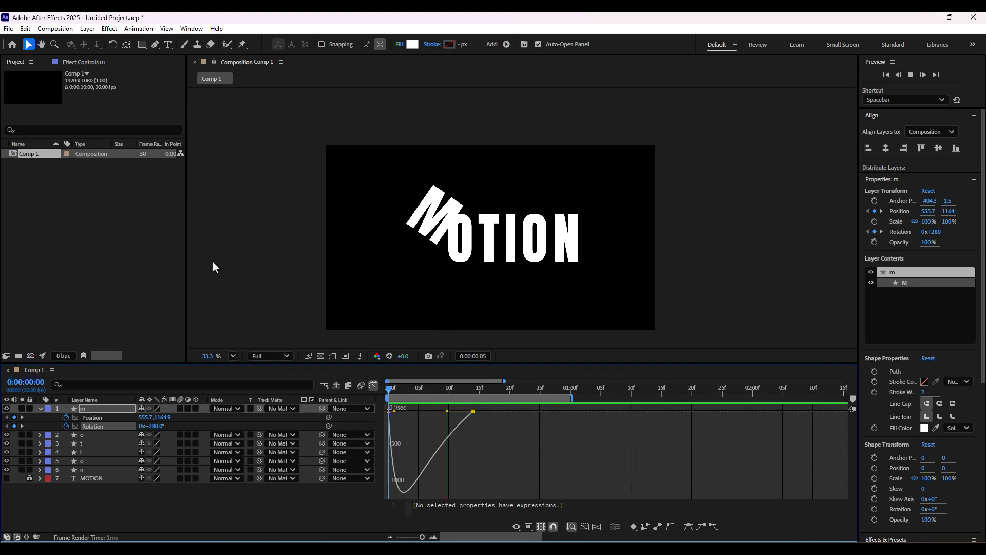
key(space)
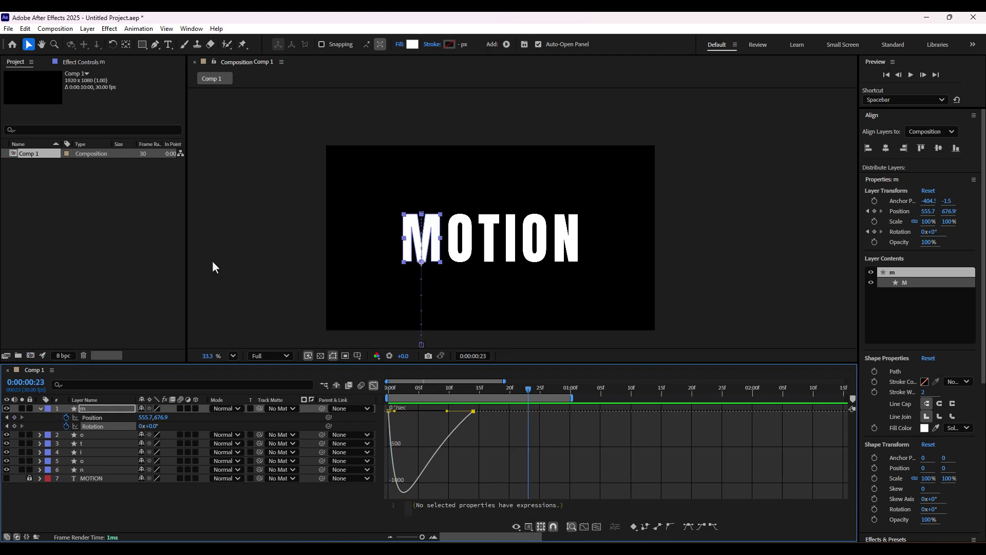
click(374, 385)
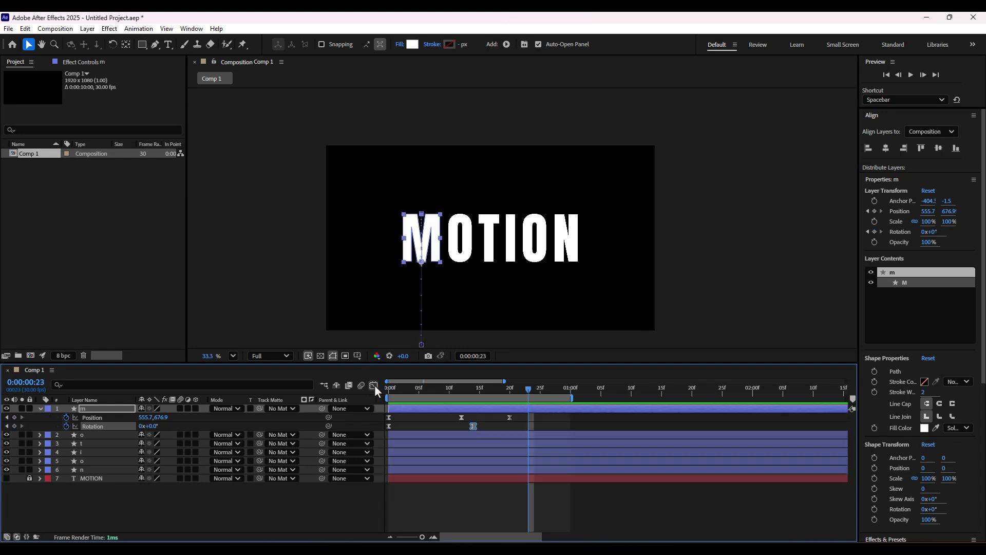
Start a Scale keyframe on the M layer at frame 0 with unlinked proportions and the vertical scale at about 72%
click(101, 409)
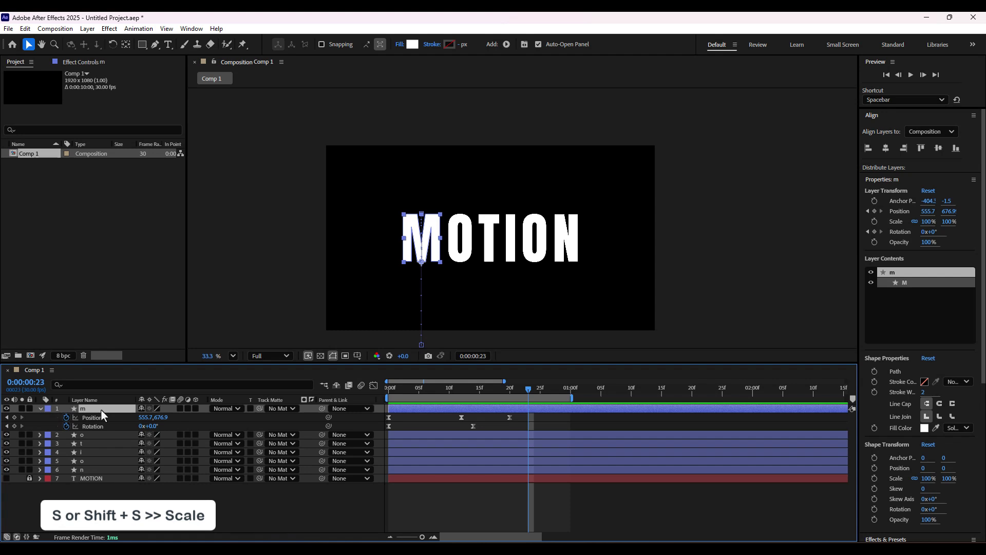
key(shift+s)
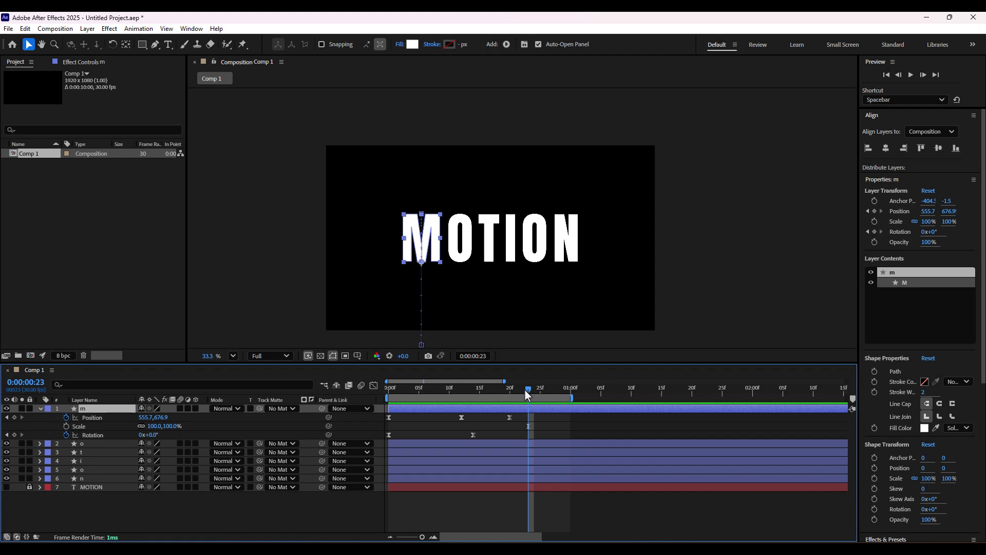
drag(525, 390, 374, 406)
click(66, 427)
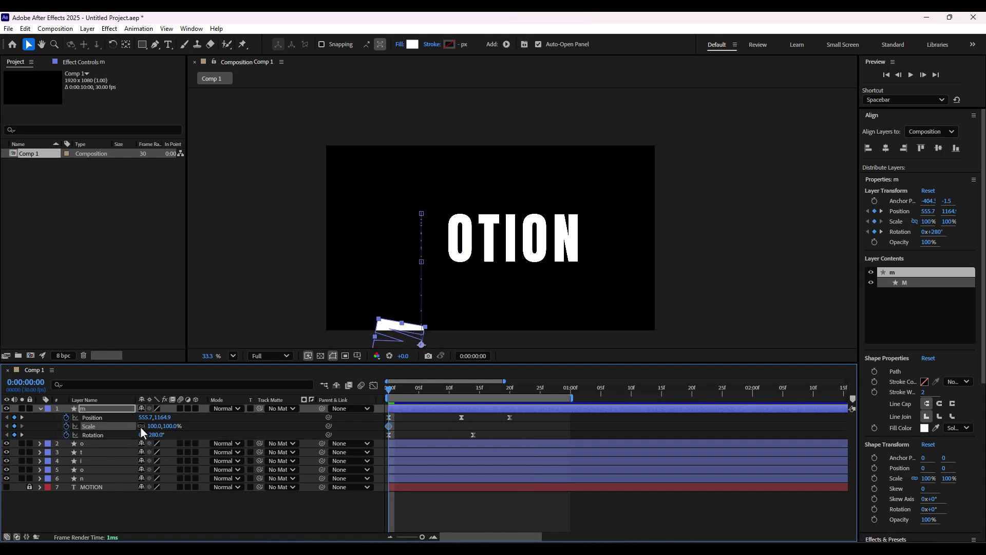
click(140, 426)
drag(171, 427, 157, 428)
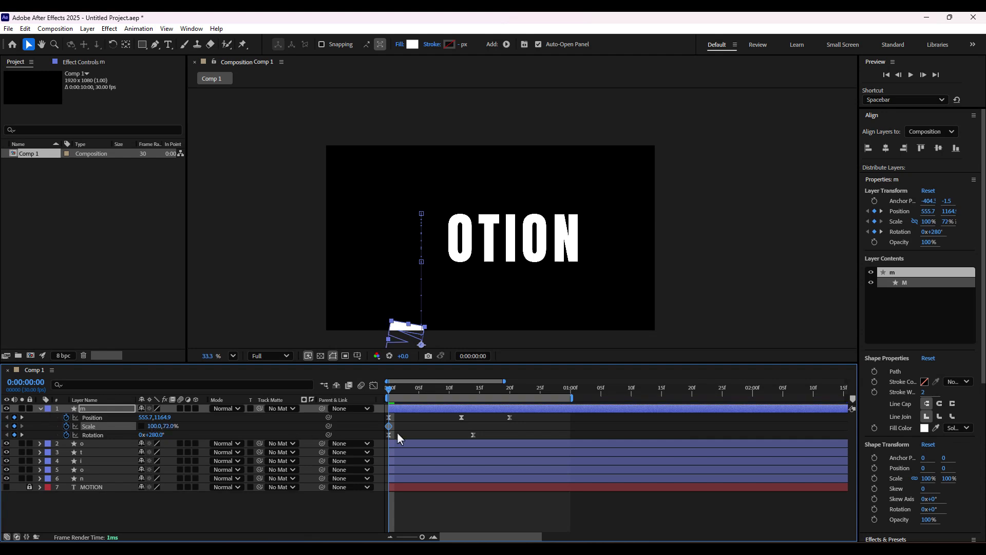
Add a scale keyframe with the M's vertical scale at 100% at frame 12, aligned with the middle position keyframe
click(461, 417)
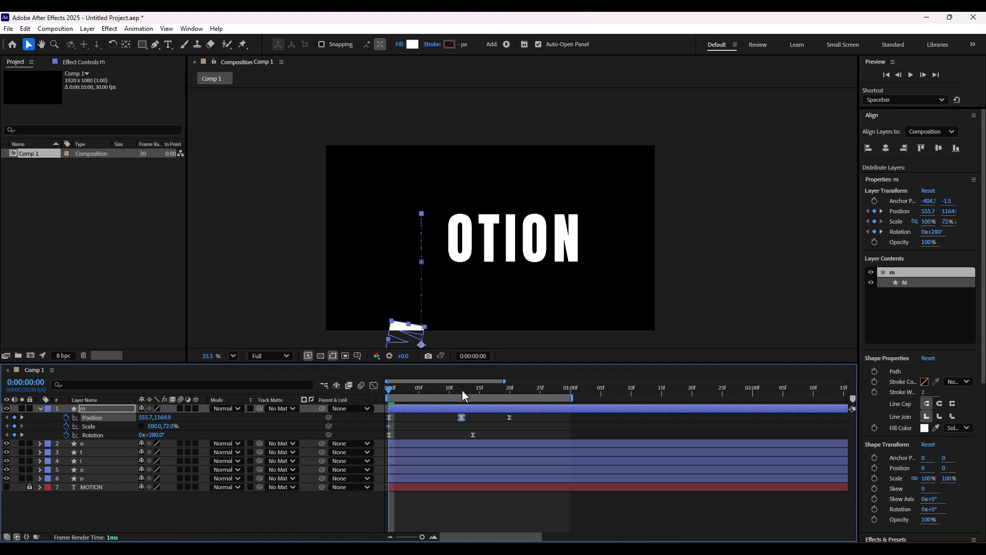
click(462, 389)
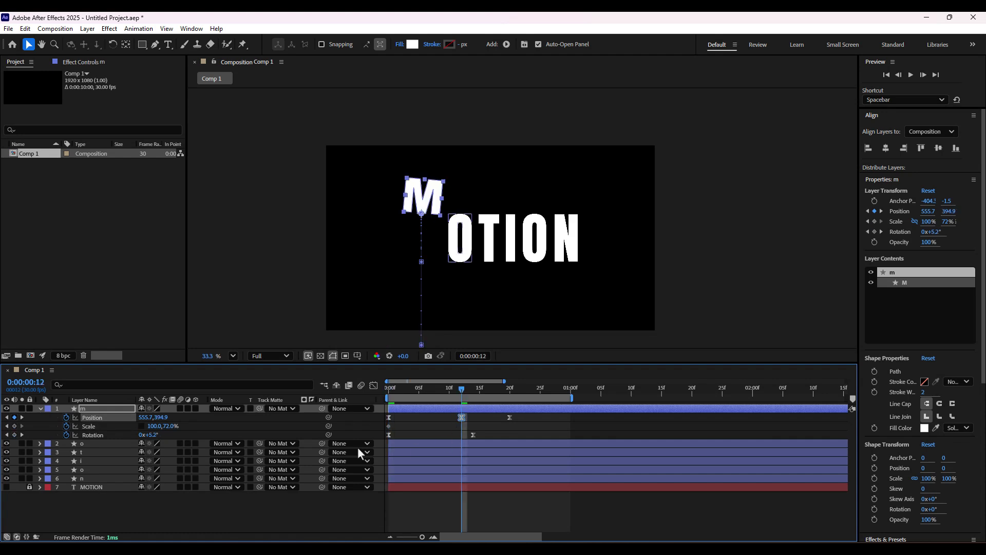
click(170, 425)
text(100)
key(Return)
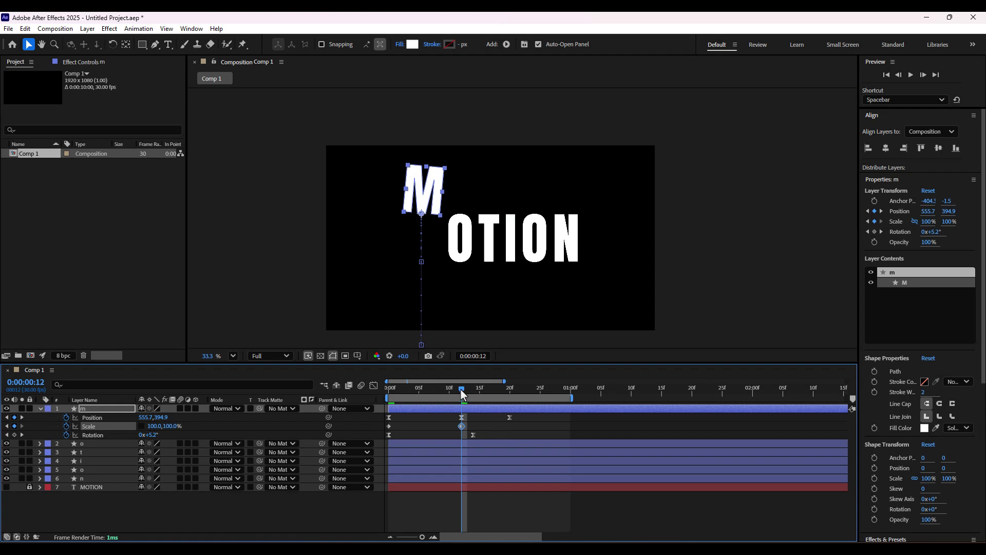
Stretch the M vertically to about 149% at frame 16, and squash it to about 129% wide by 81% high at frame 20
drag(461, 390, 484, 396)
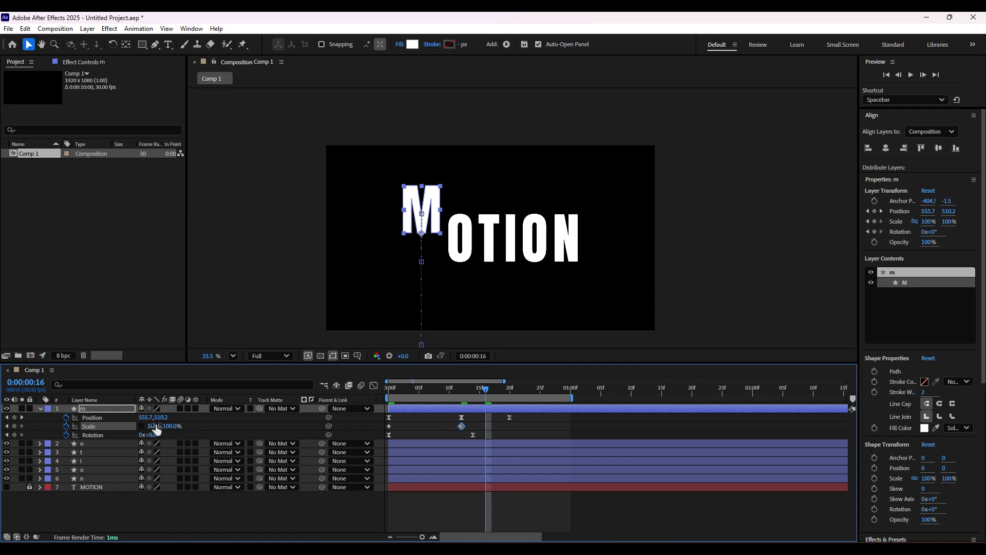
mouse_move(168, 428)
mouse_down()
mouse_move(206, 436)
mouse_move(165, 428)
mouse_up()
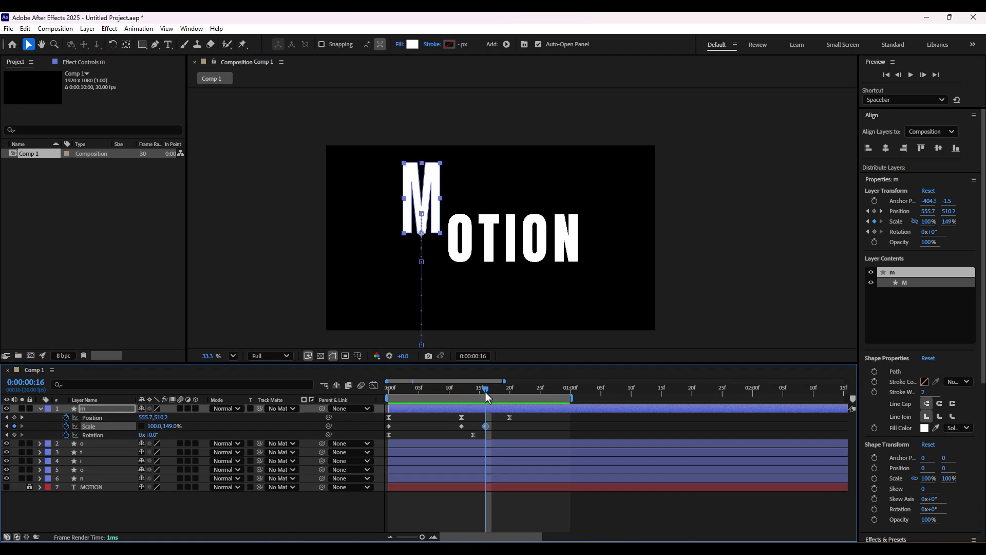
drag(485, 390, 508, 403)
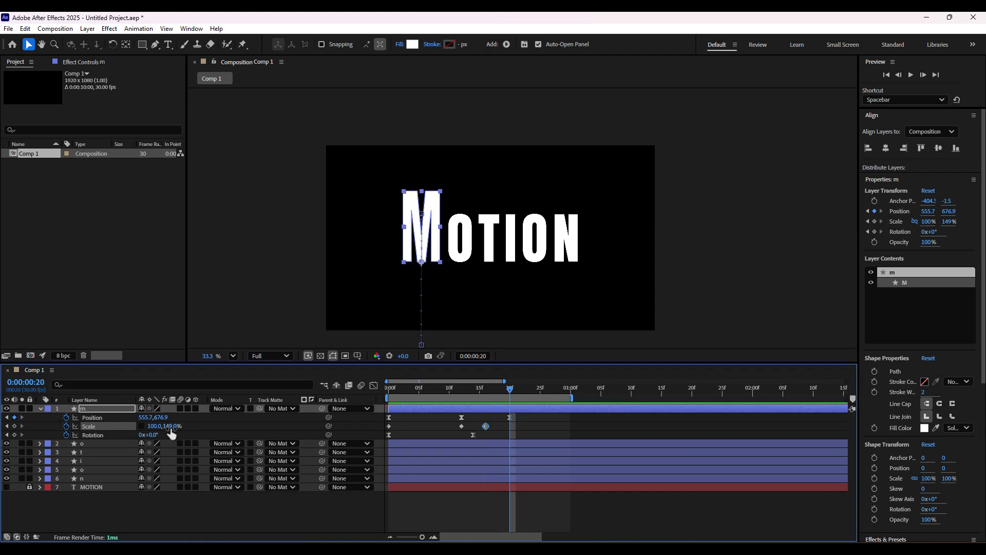
mouse_move(171, 426)
mouse_down()
mouse_move(136, 431)
mouse_move(166, 426)
mouse_up()
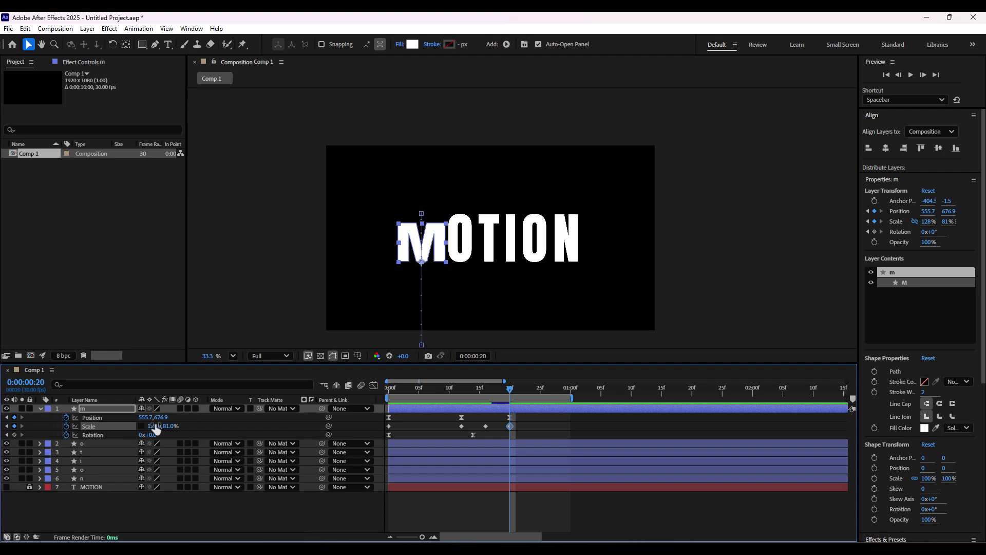
drag(153, 426, 155, 425)
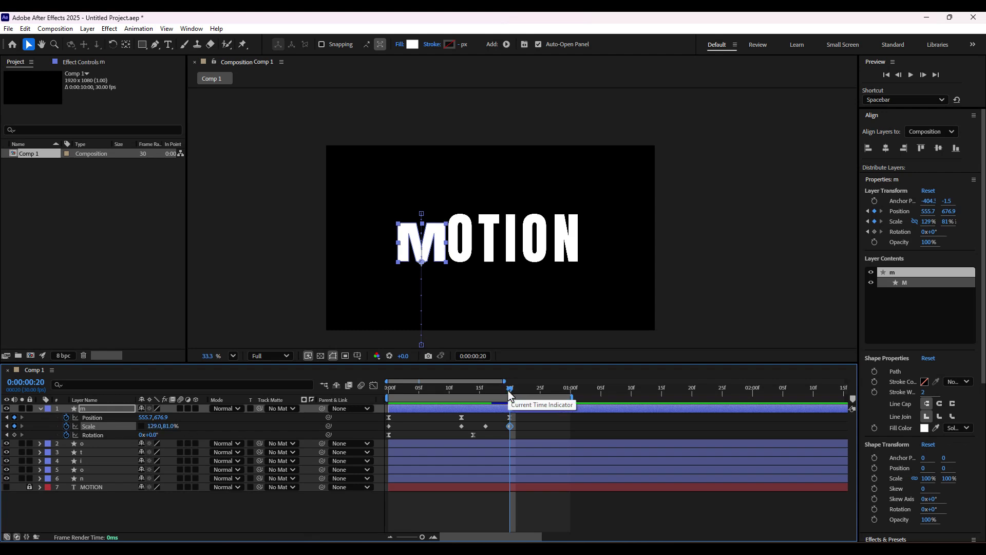
Return the M's horizontal and vertical scale to 100% with a keyframe at frame 23
drag(510, 393, 531, 393)
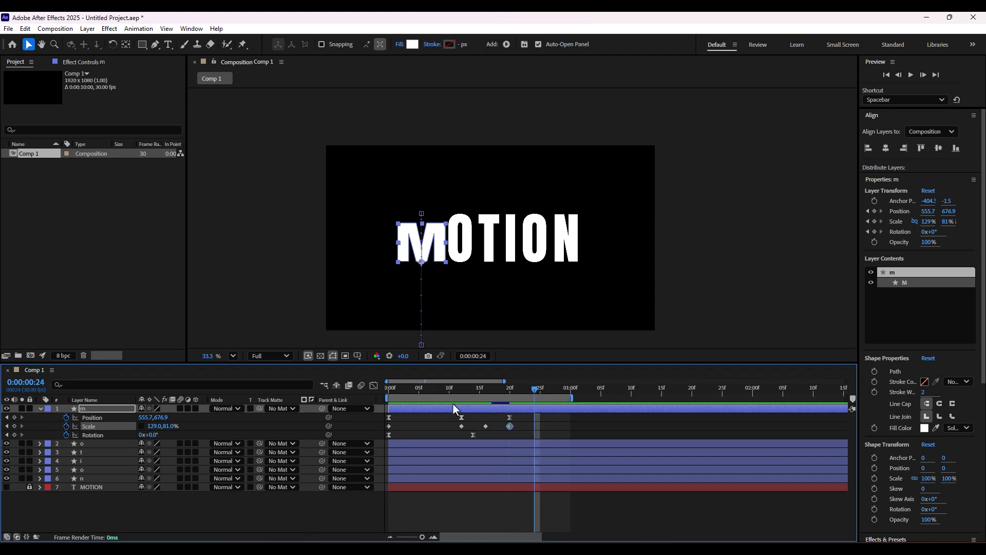
click(529, 391)
click(154, 426)
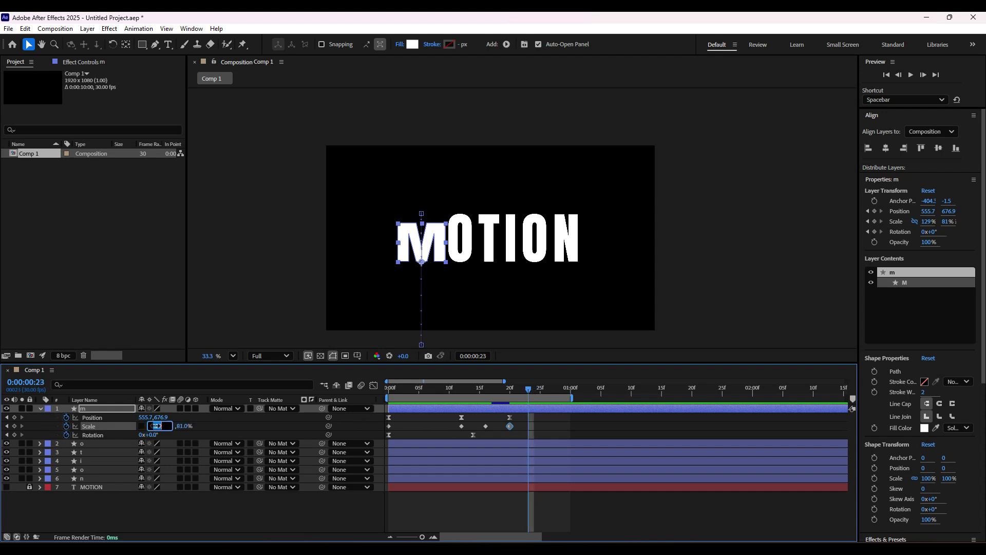
text(100)
key(Return)
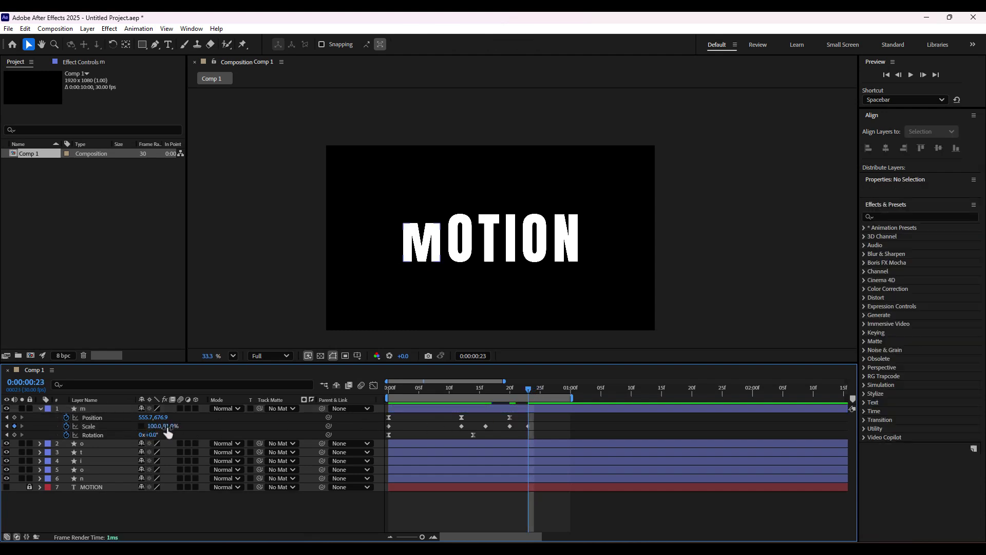
click(167, 427)
text(100)
key(Return)
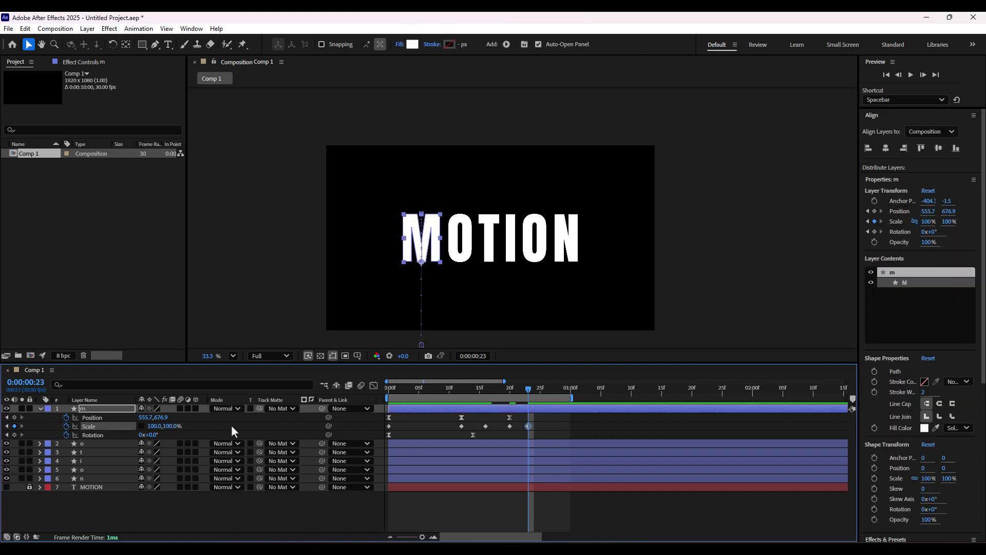
Preview the M's combined position, rotation and squash-and-stretch animation from frame 0
drag(526, 391, 382, 408)
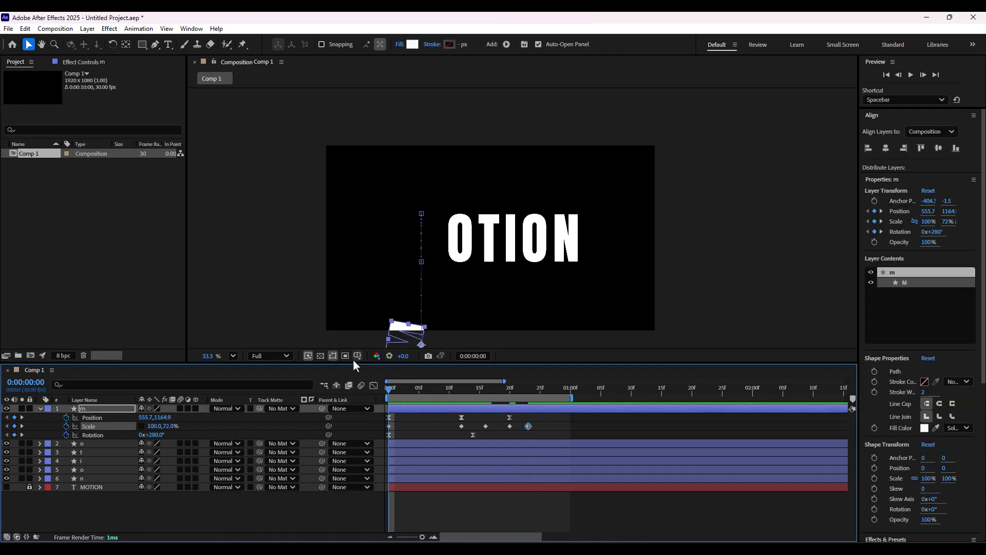
key(space)
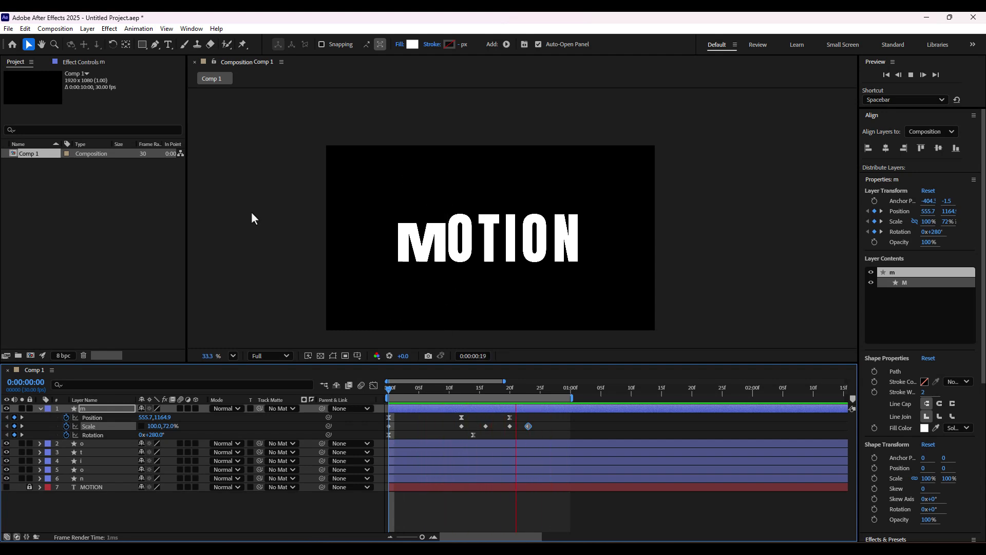
Apply Easy Ease to the M's scale keyframes at frames 0, 12, 16 and 20
key(space)
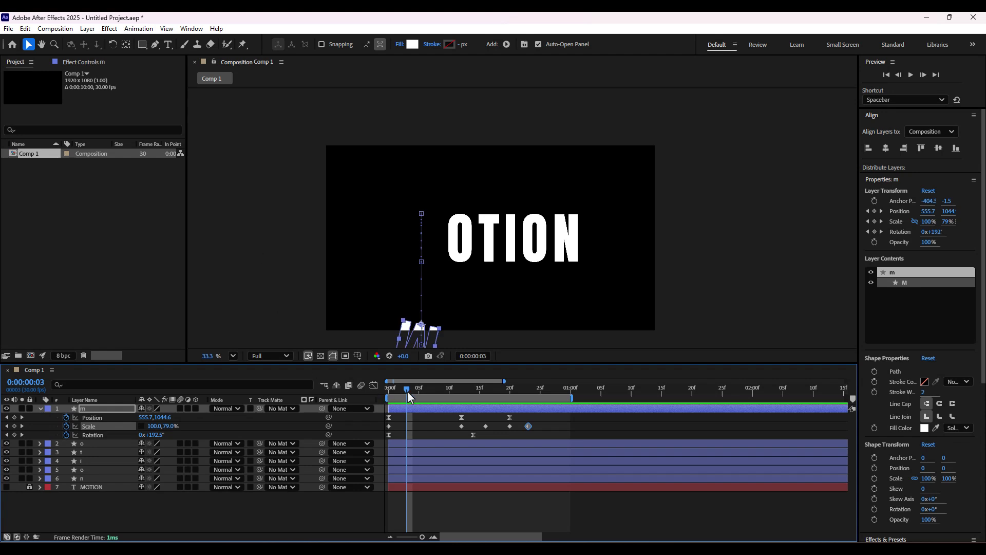
click(498, 433)
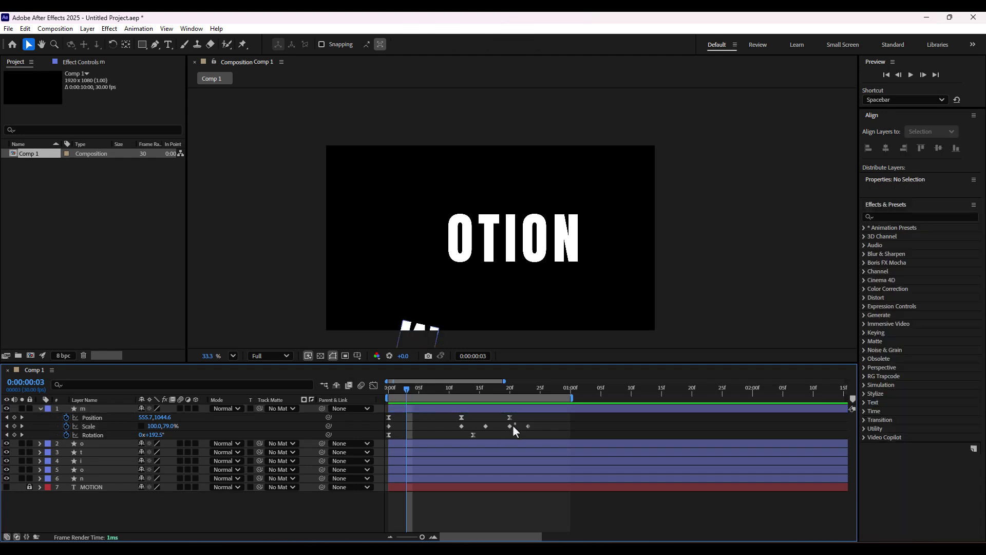
drag(514, 423, 377, 433)
key(F9)
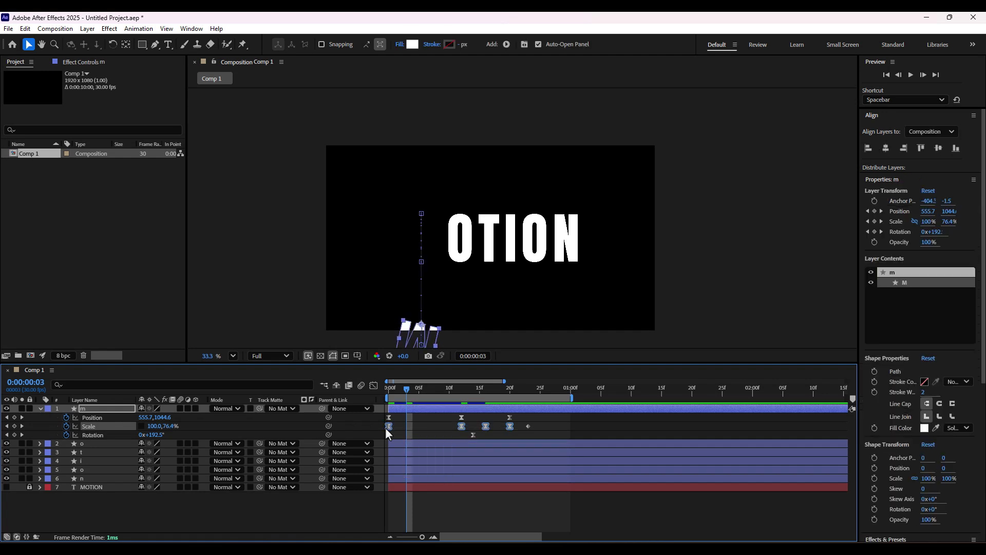
Adjust the M's scale easing between frames 16 and 20 in the speed graph and review the motion up to frame 16
click(374, 386)
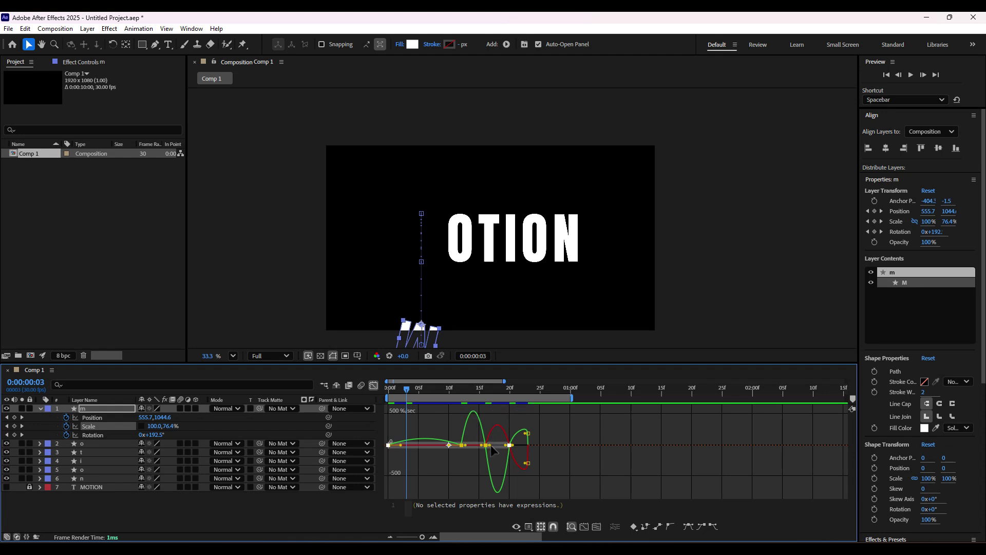
drag(491, 446, 494, 446)
mouse_move(506, 445)
mouse_down()
mouse_move(494, 445)
mouse_move(545, 445)
mouse_move(510, 438)
mouse_up()
key(space)
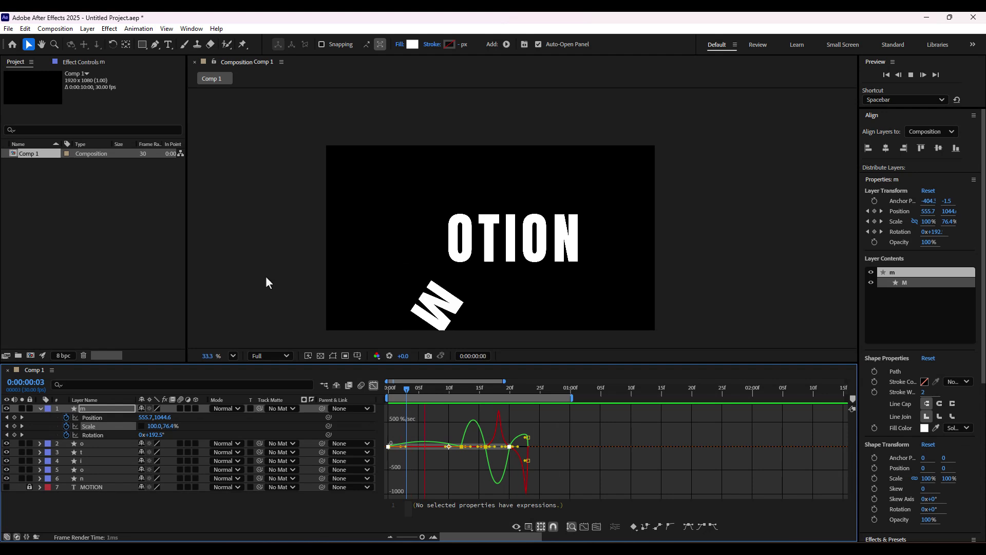
key(space)
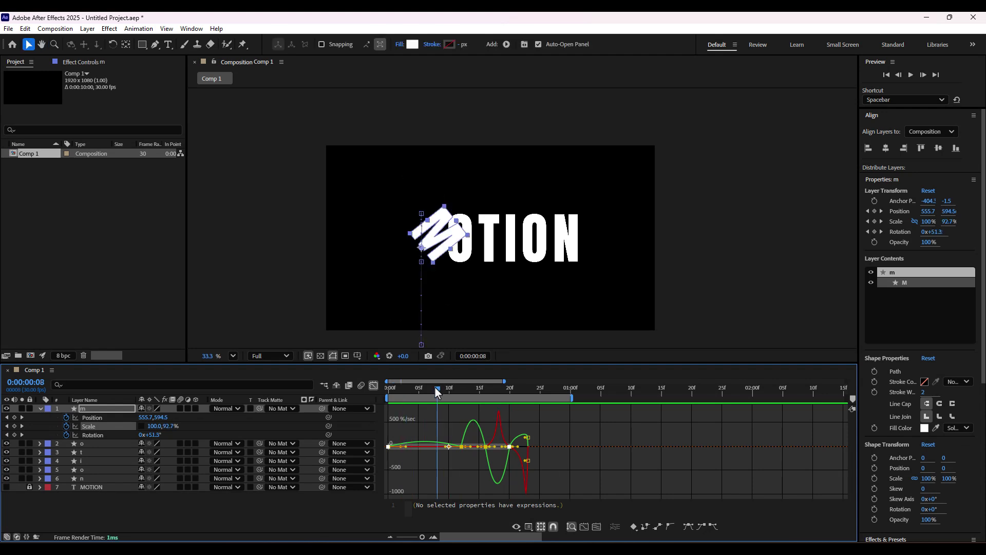
drag(435, 390, 486, 396)
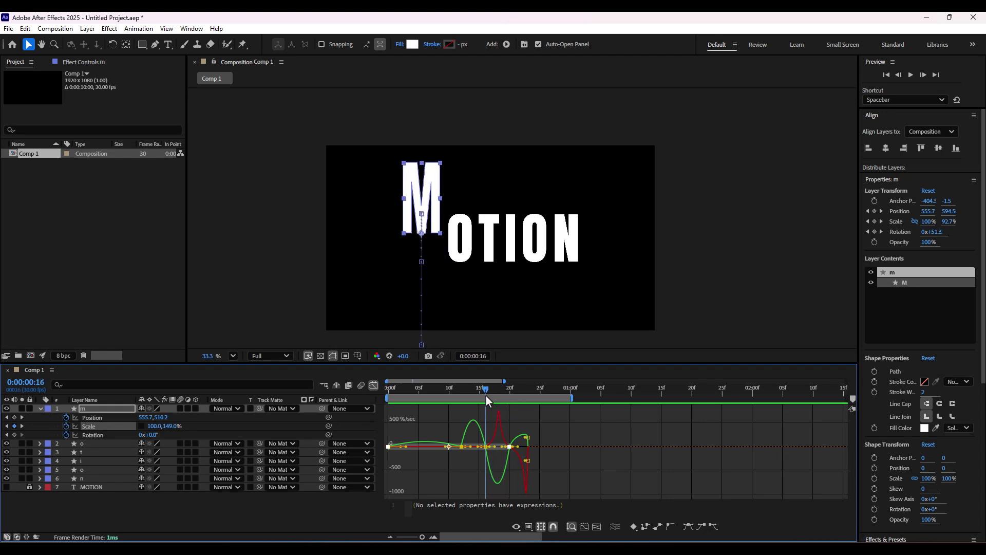
click(372, 387)
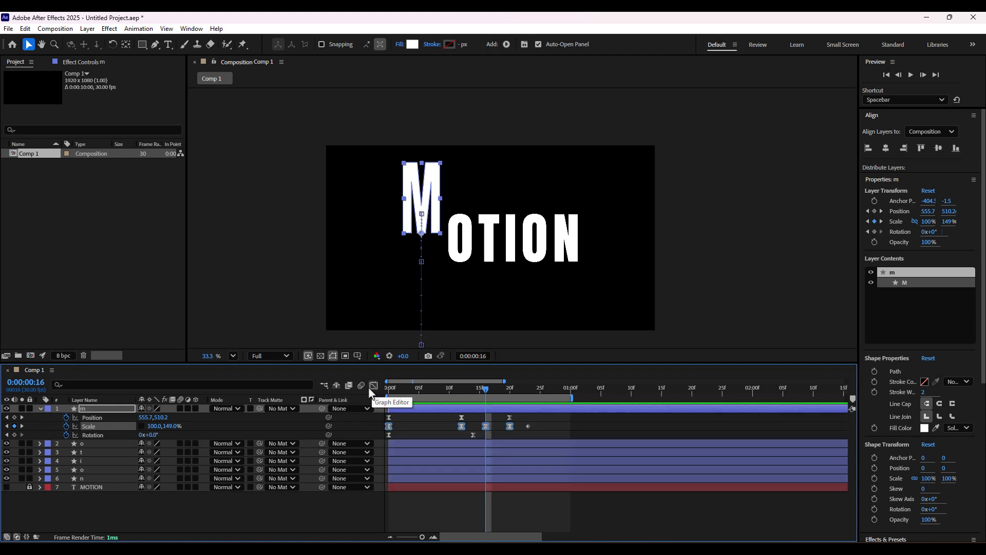
Retime the M's last two scale keyframes to frames 22 and 26, and preview the animation
click(529, 427)
drag(531, 426, 540, 426)
click(510, 426)
double_click(510, 427)
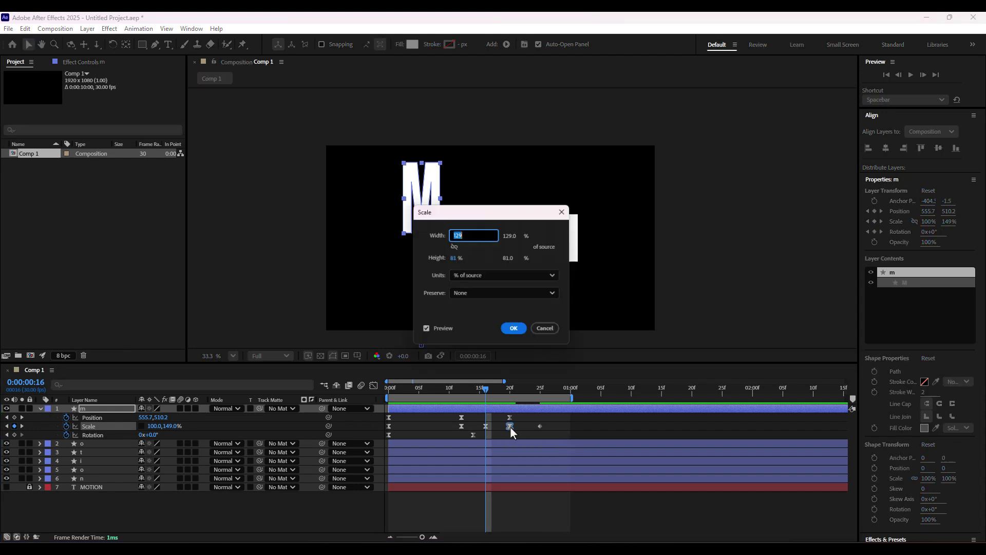
click(545, 335)
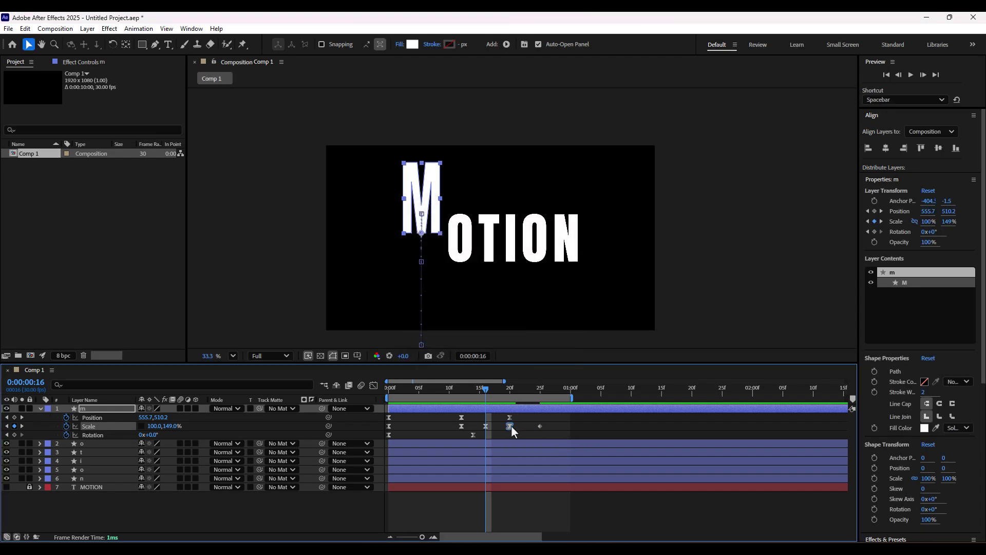
drag(509, 427, 544, 427)
key(space)
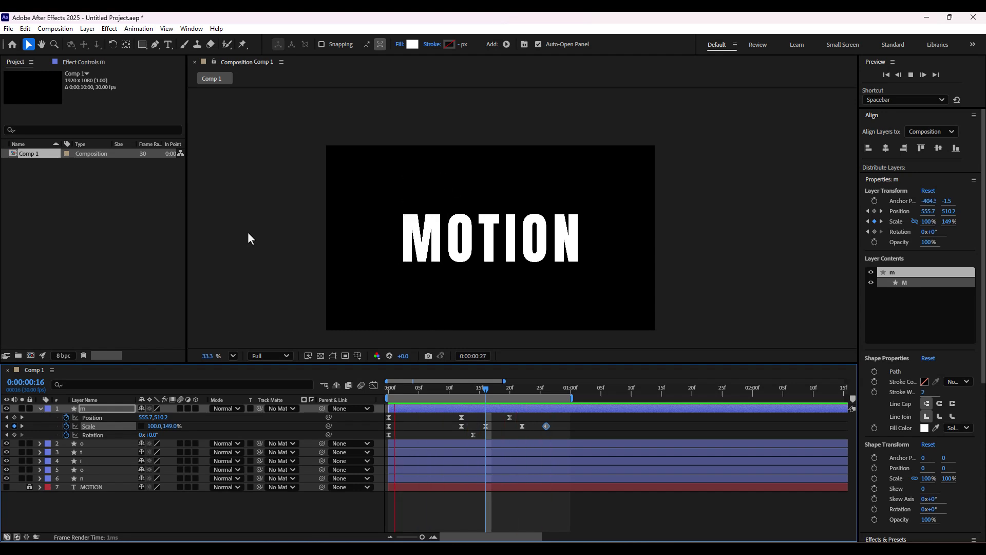
key(space)
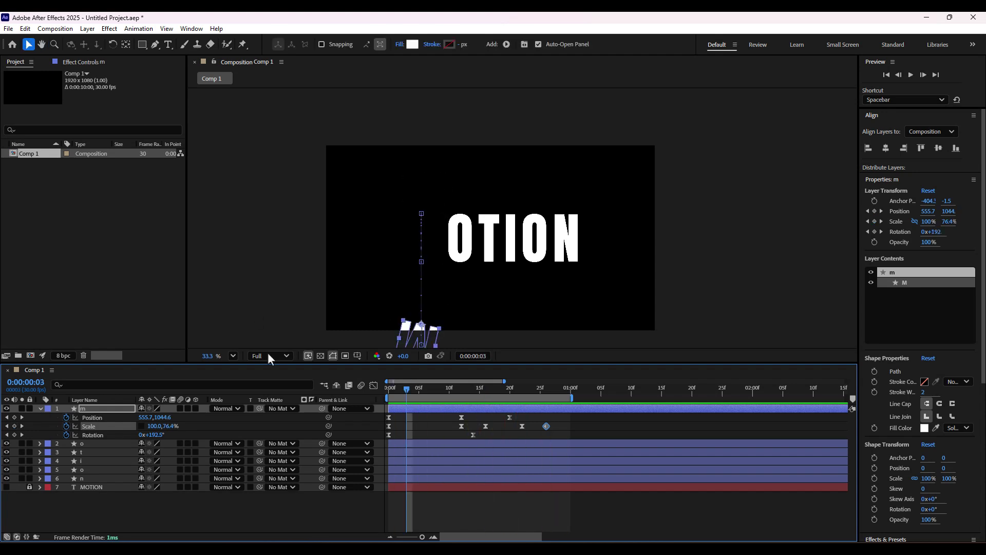
Return to frame 0 and add an expression to the M's Scale property
drag(406, 393, 378, 399)
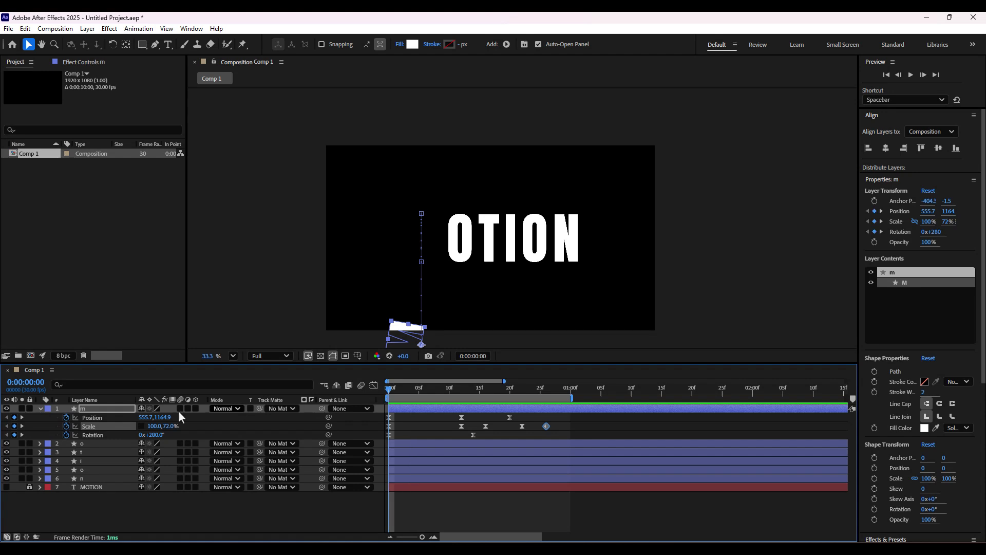
click(105, 425)
click(140, 30)
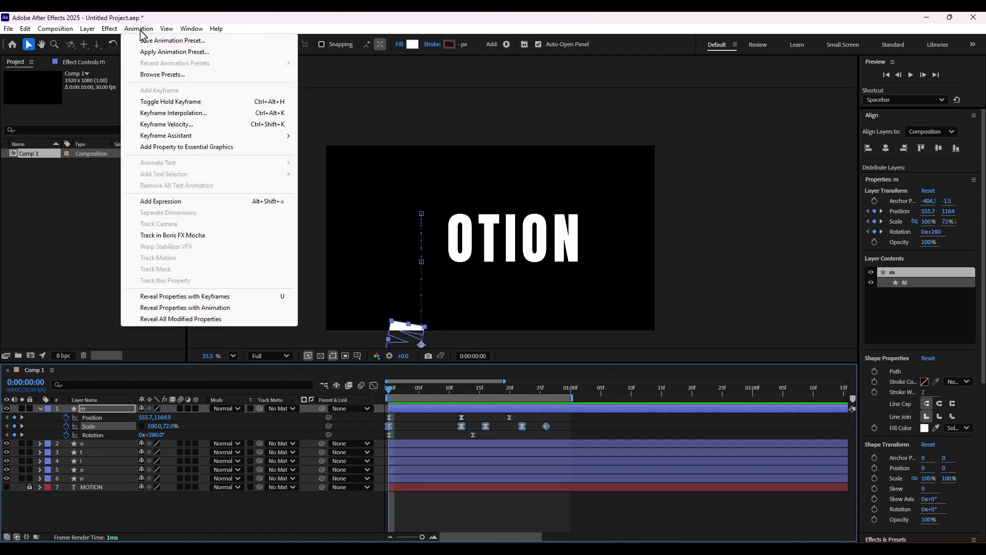
click(161, 202)
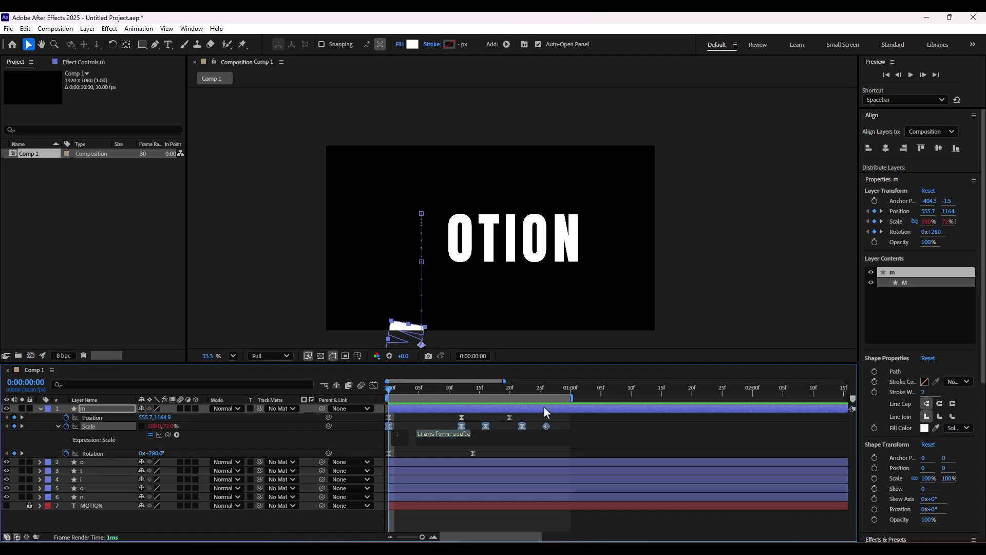
Copy the complete bounce expression from textnumkey.txt in the text editor and use it as the M's Scale expression in After Effects
click(720, 550)
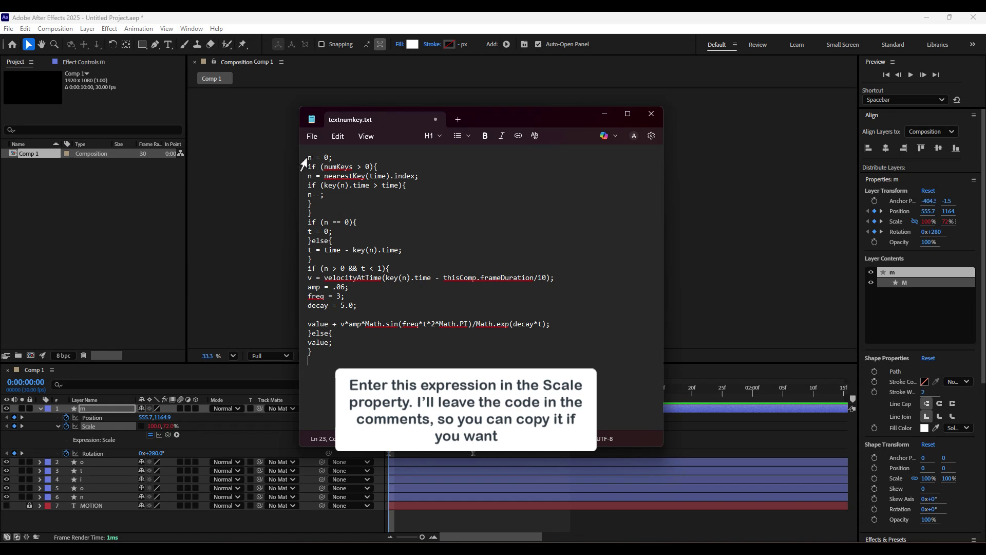
drag(307, 158, 383, 358)
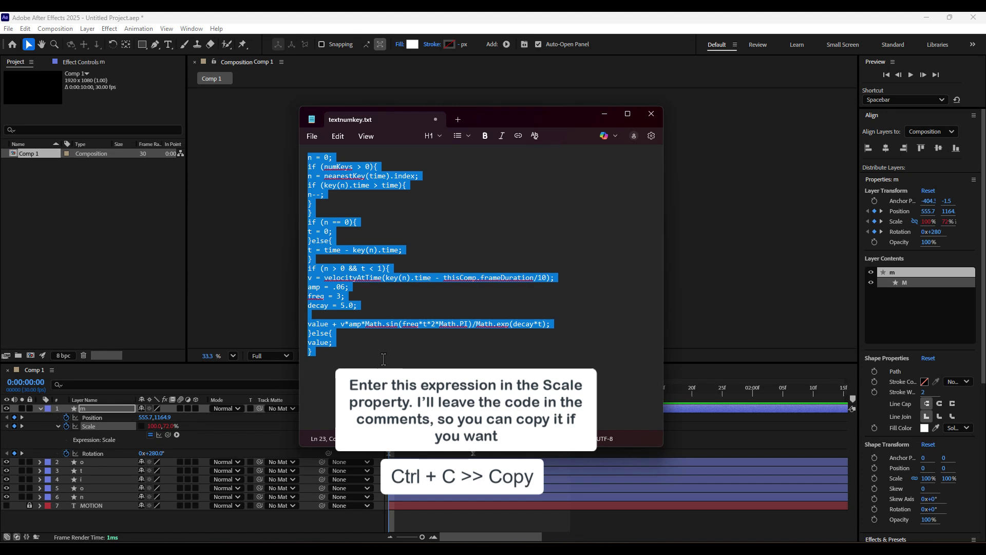
click(604, 116)
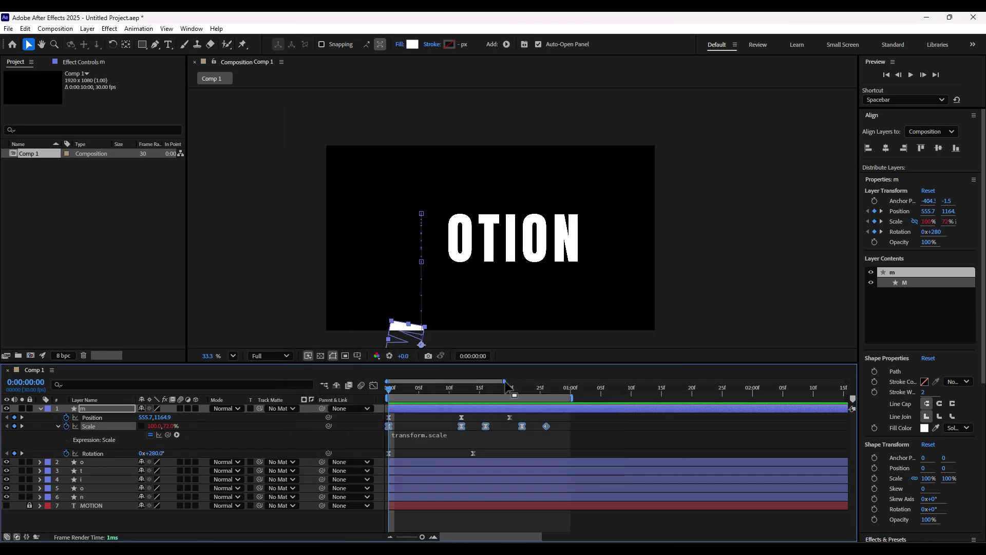
click(446, 435)
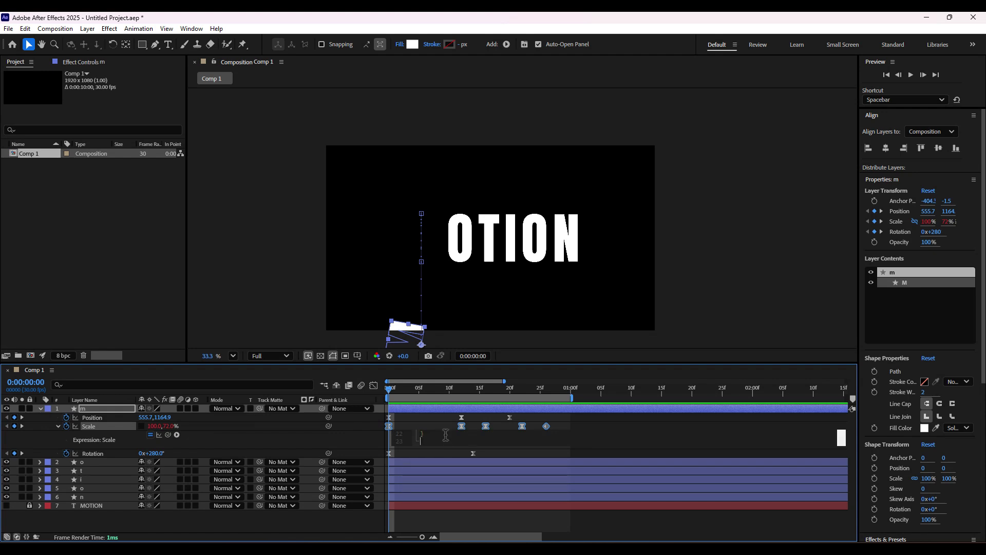
key(BackSpace)
click(355, 447)
Preview the M with the scale expression and extend the work area's end to about 0:00:01:09
key(space)
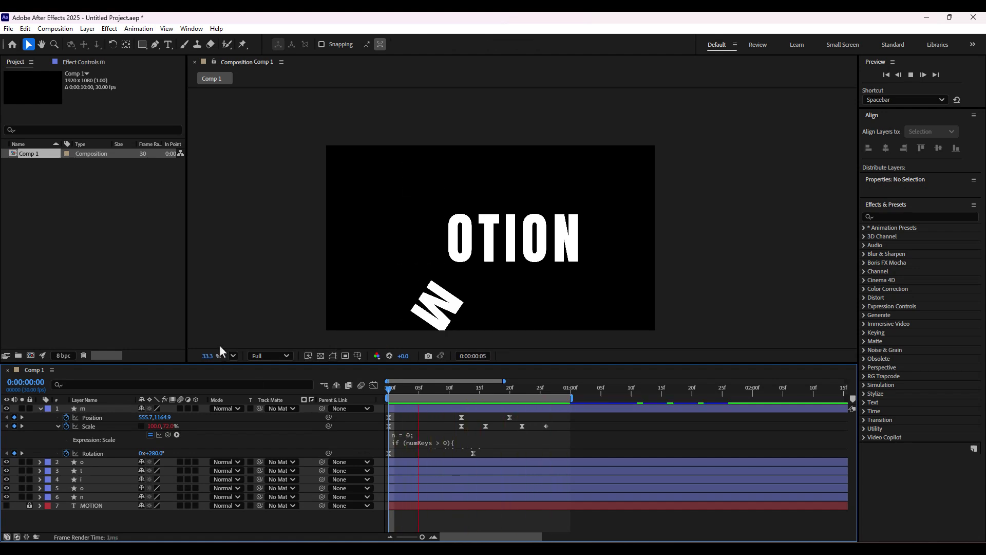
click(285, 450)
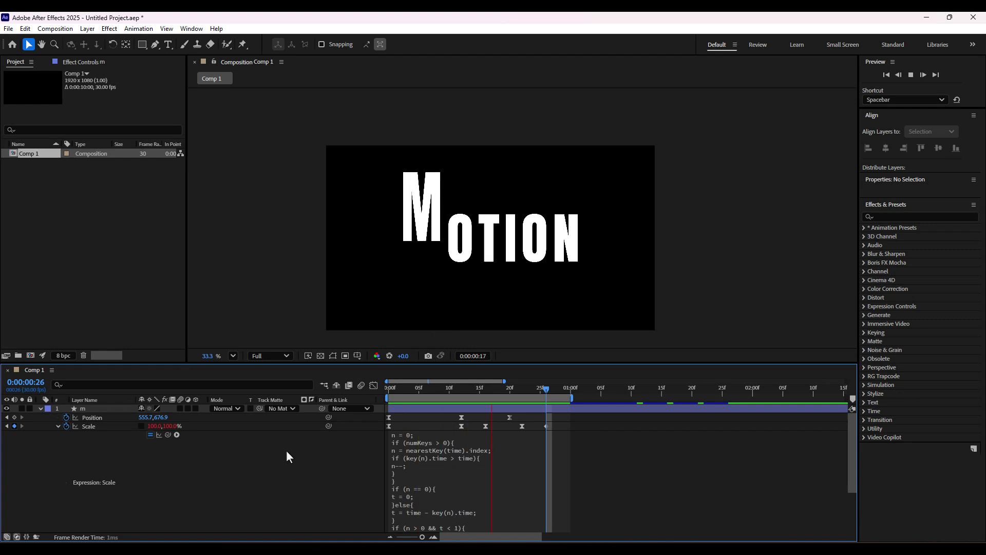
key(space)
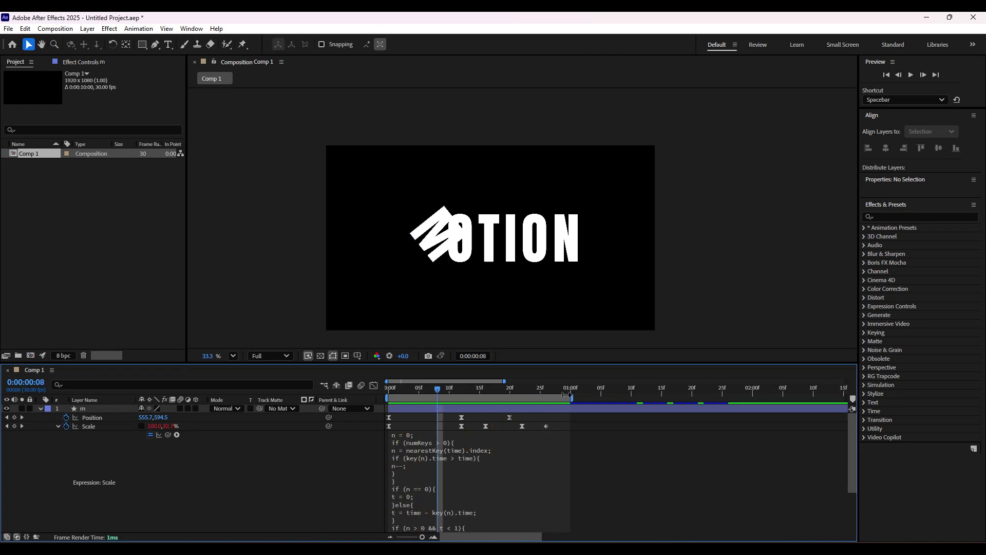
drag(570, 398, 625, 408)
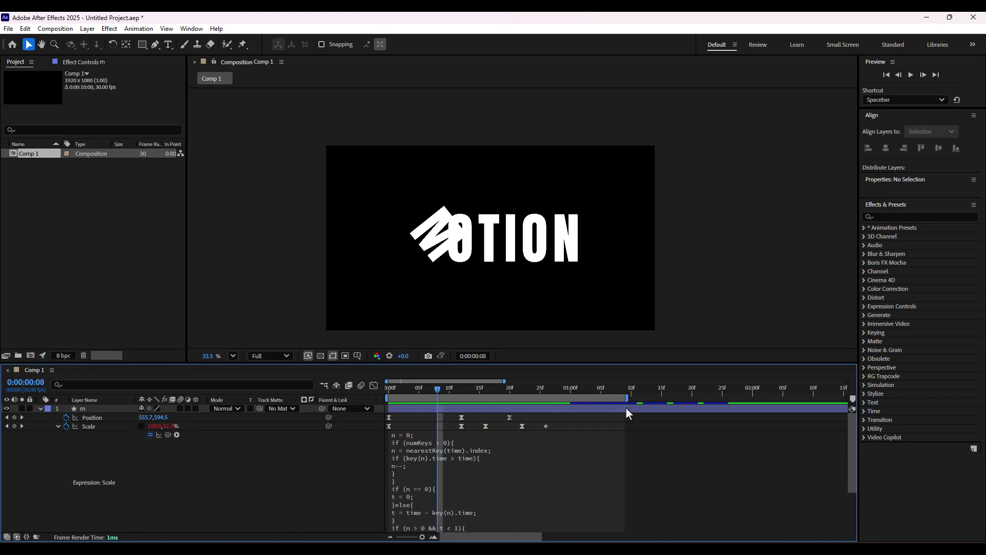
Move the M's last scale keyframe to frame 27, preview it, and extend the work area's end to about 0:00:01:15
click(546, 427)
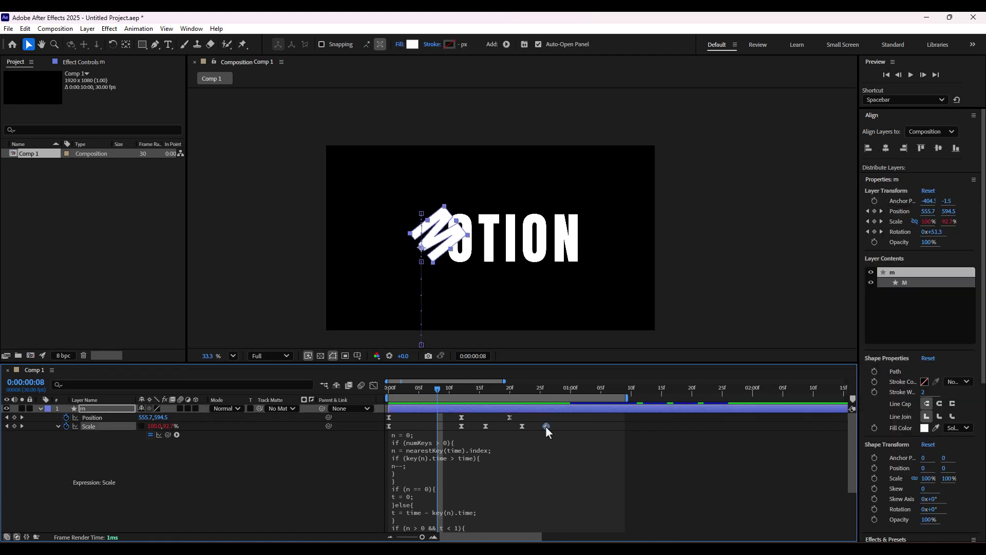
drag(546, 427, 551, 427)
key(space)
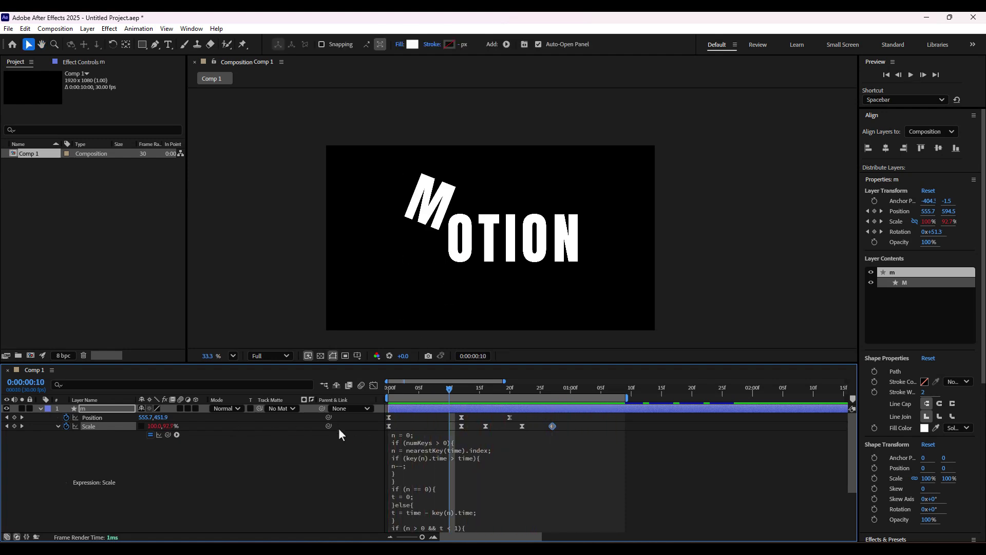
key(space)
drag(629, 401, 653, 402)
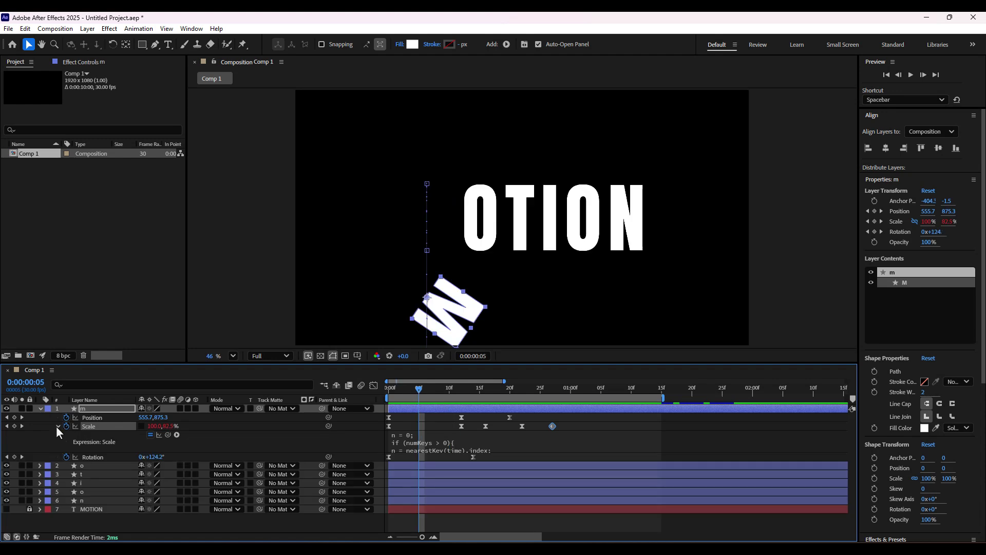
Copy all of the M's position, scale and rotation keyframes and paste them onto the five other letter layers at frame 0
click(57, 426)
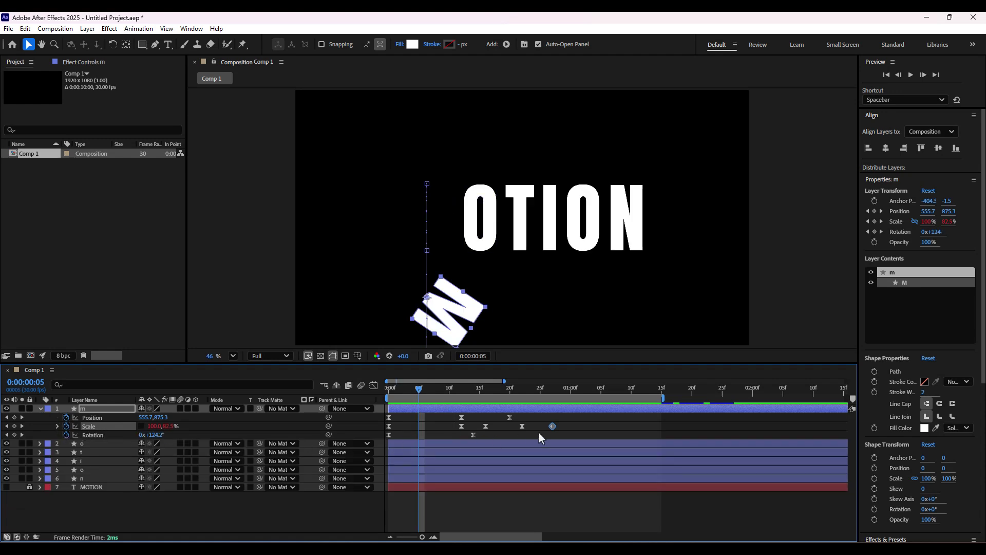
drag(574, 413, 384, 437)
key(ctrl+c)
drag(60, 444, 68, 479)
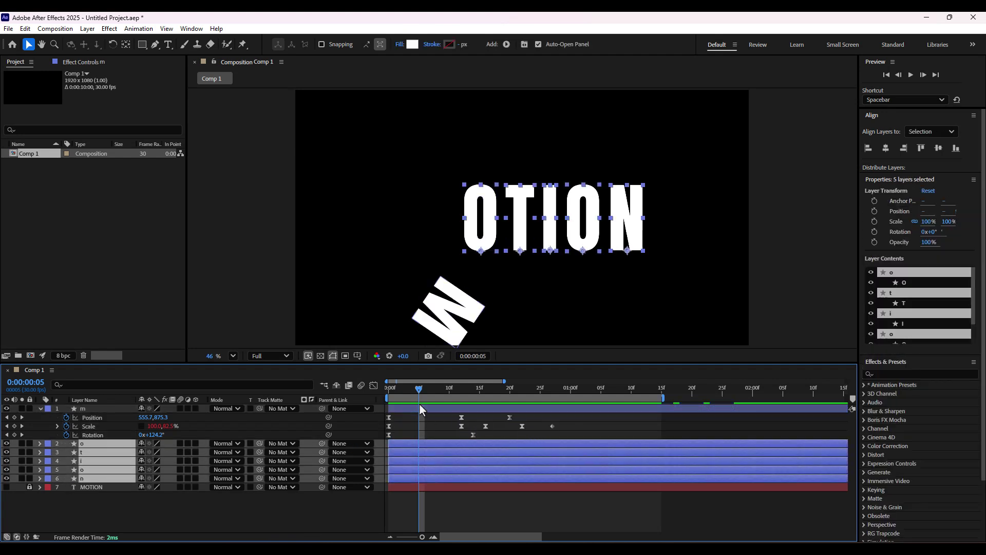
drag(418, 391, 369, 390)
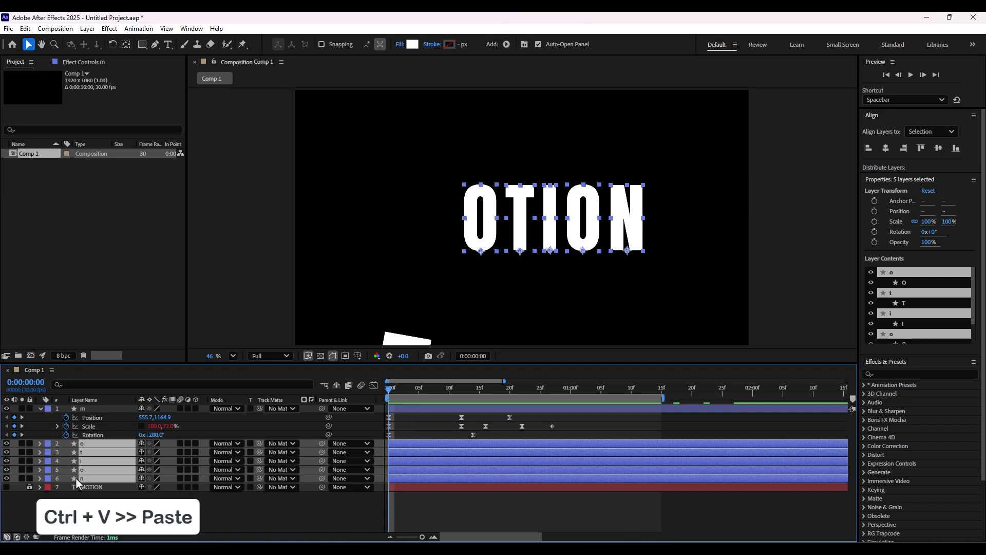
key(ctrl+v)
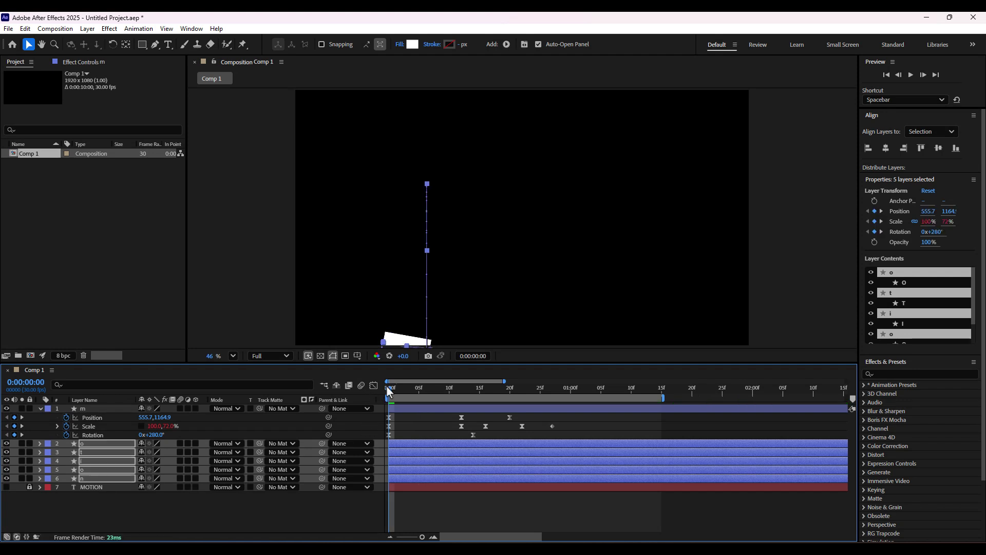
At 0:00:01:00, show the MOTION text layer as a reference and reveal only Position on the o, t, i, o and n layers
drag(389, 392, 571, 454)
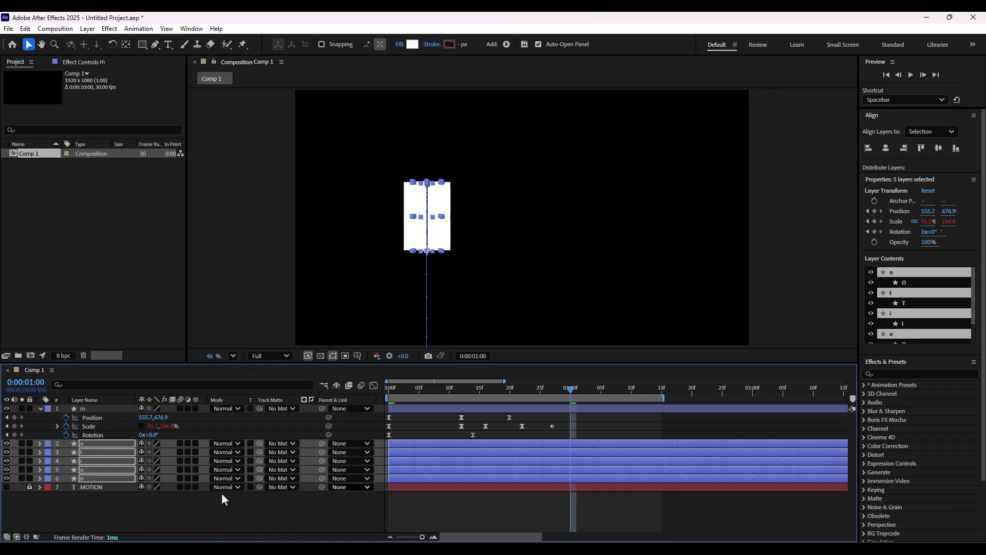
click(5, 488)
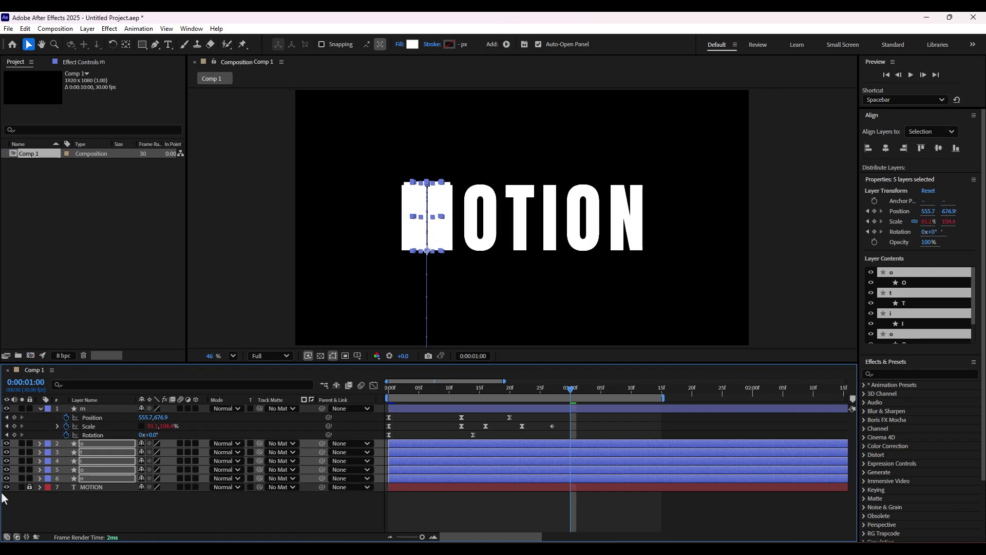
click(39, 408)
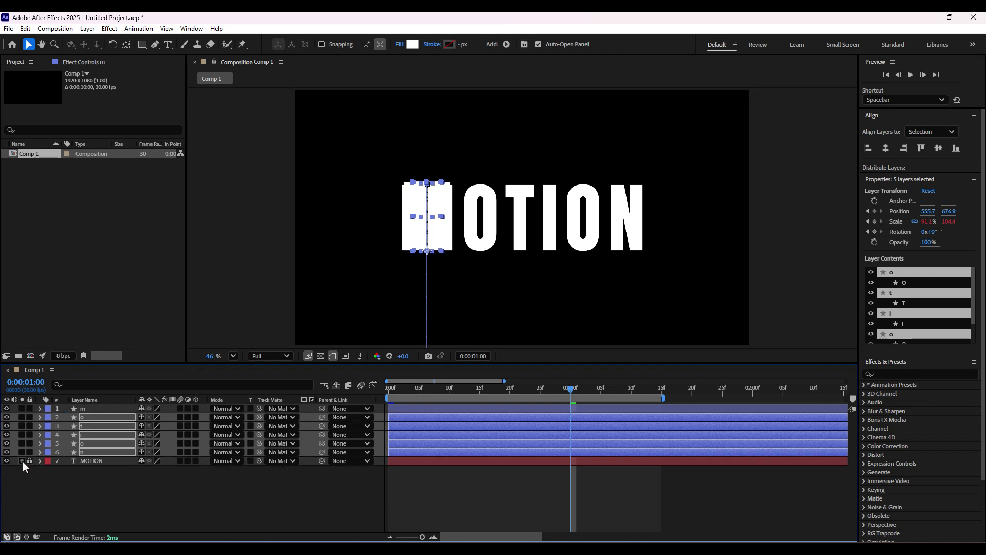
drag(64, 416, 77, 452)
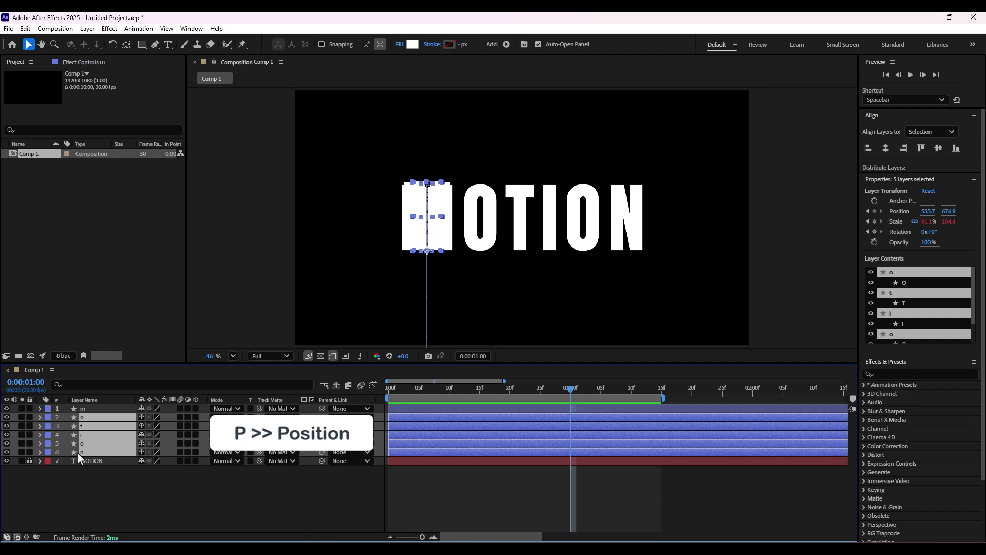
key(p)
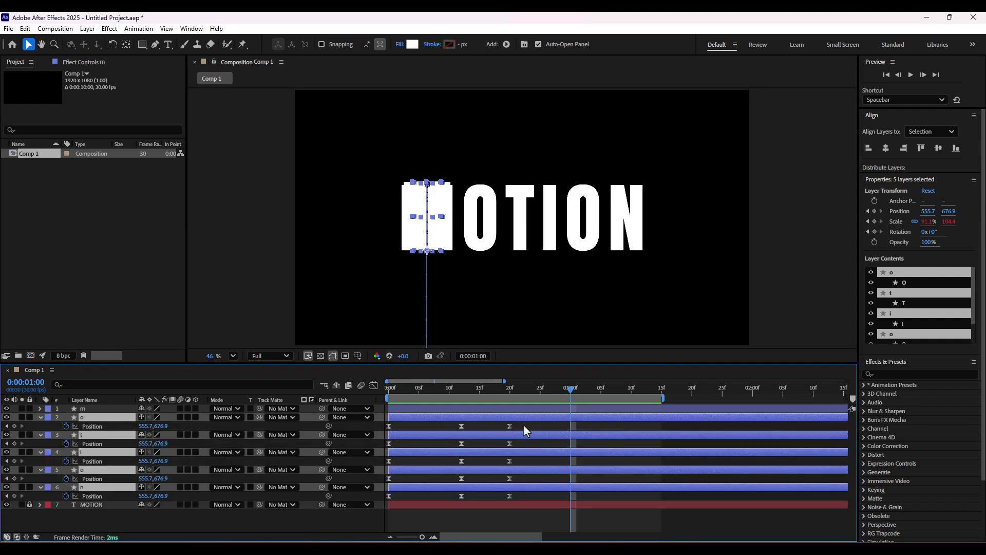
At frame 20, select all three position keyframes of the first o layer and shift their X position to 786.7
drag(523, 425, 325, 436)
drag(572, 389, 412, 436)
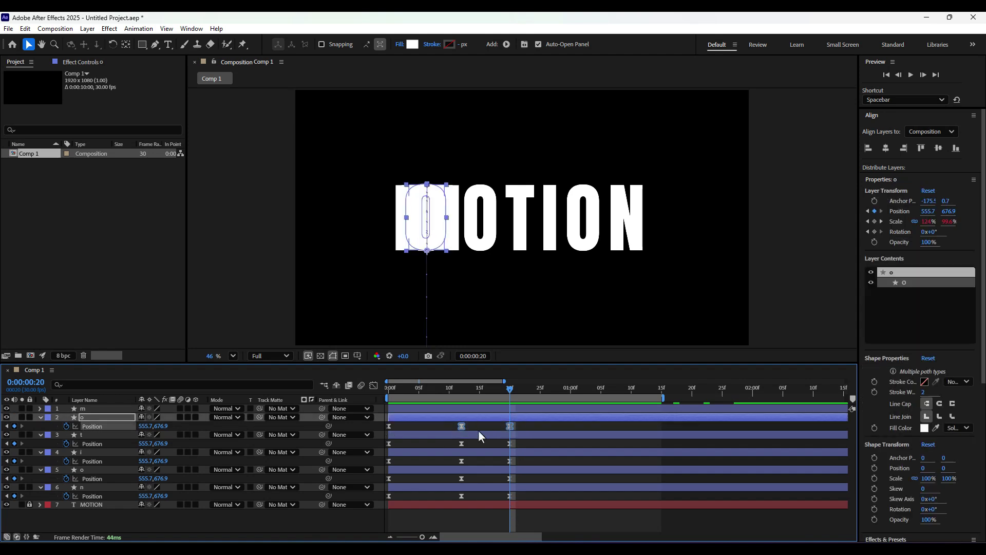
drag(520, 424, 485, 427)
drag(383, 431, 390, 433)
drag(149, 426, 279, 447)
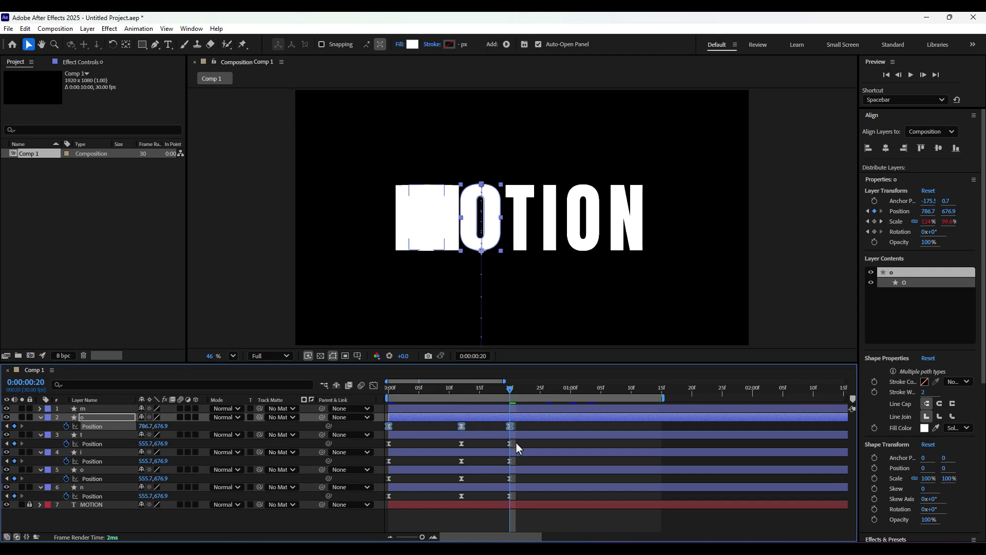
Shift all position keyframes of the t layer to X 950.7 so it lines up with the reference T
drag(517, 440, 377, 459)
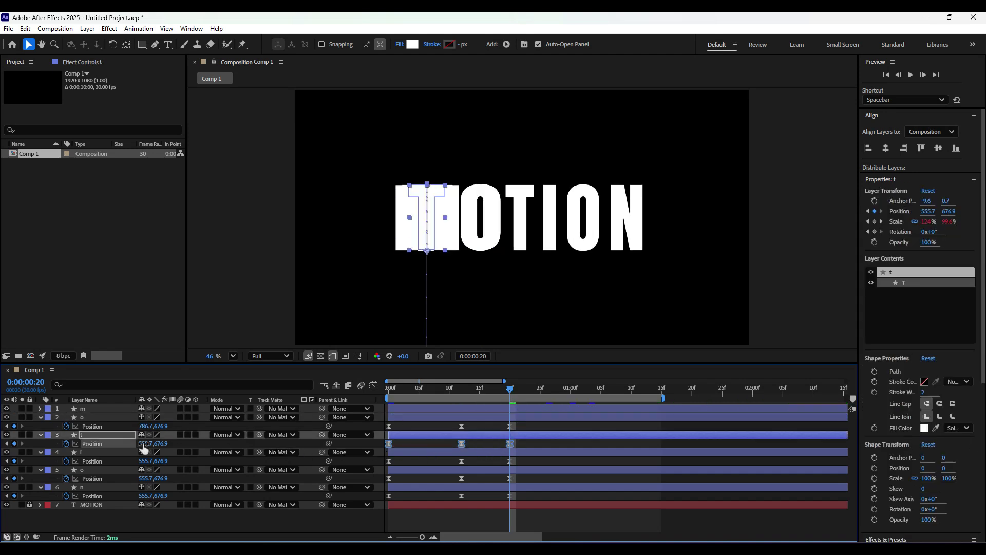
drag(144, 448, 361, 472)
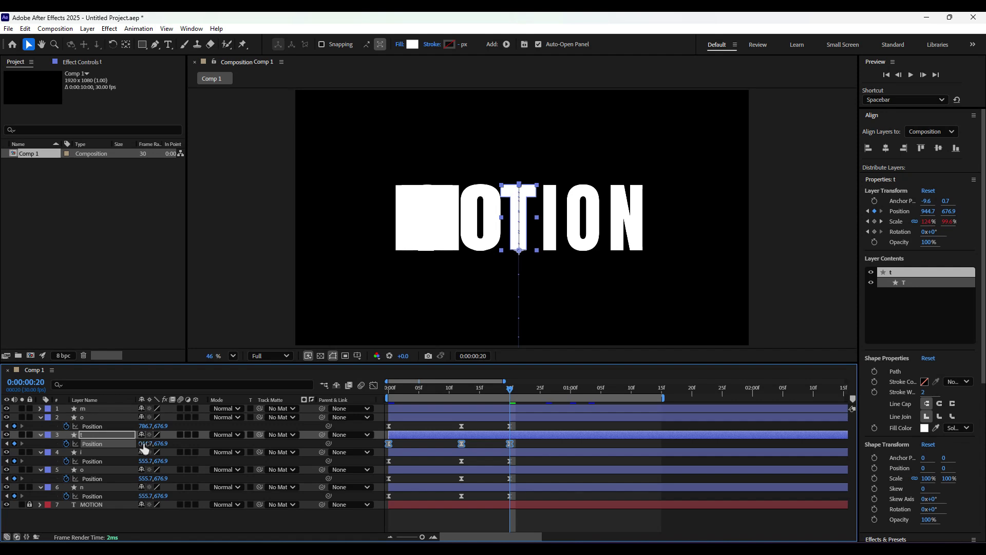
drag(143, 443, 150, 444)
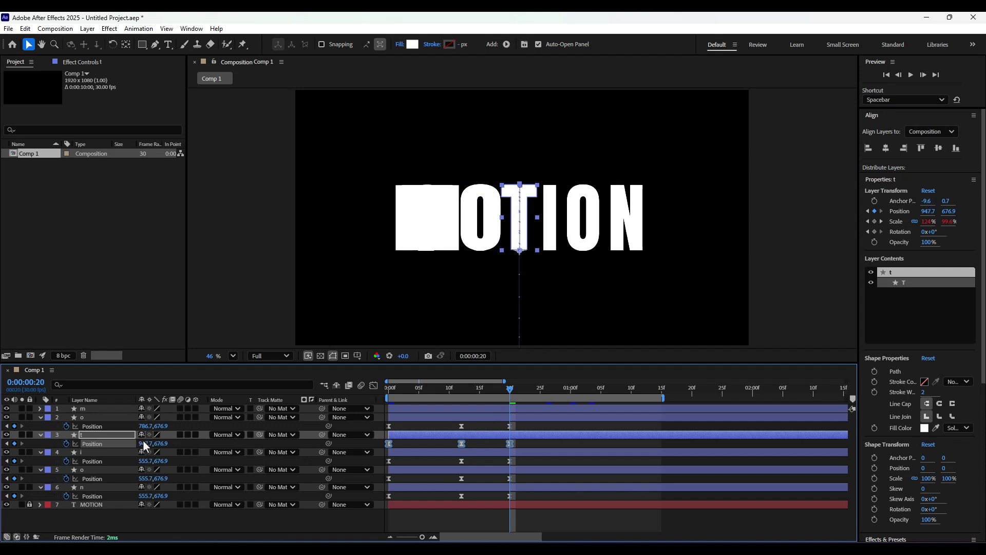
drag(143, 443, 146, 444)
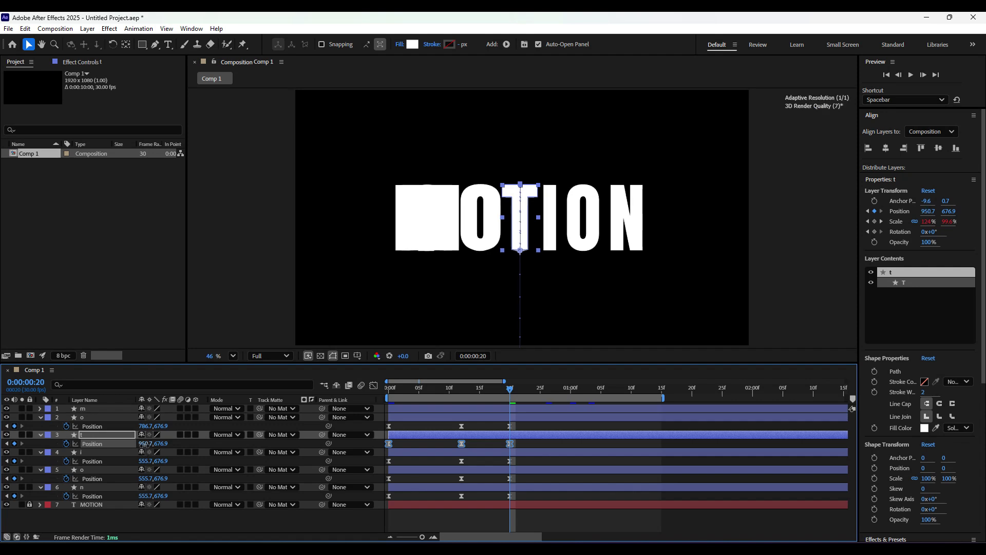
Shift all position keyframes of the i layer to X 1081.7, the second o layer to X 1215.7 and the n layer to X 1406.7
click(520, 465)
click(121, 460)
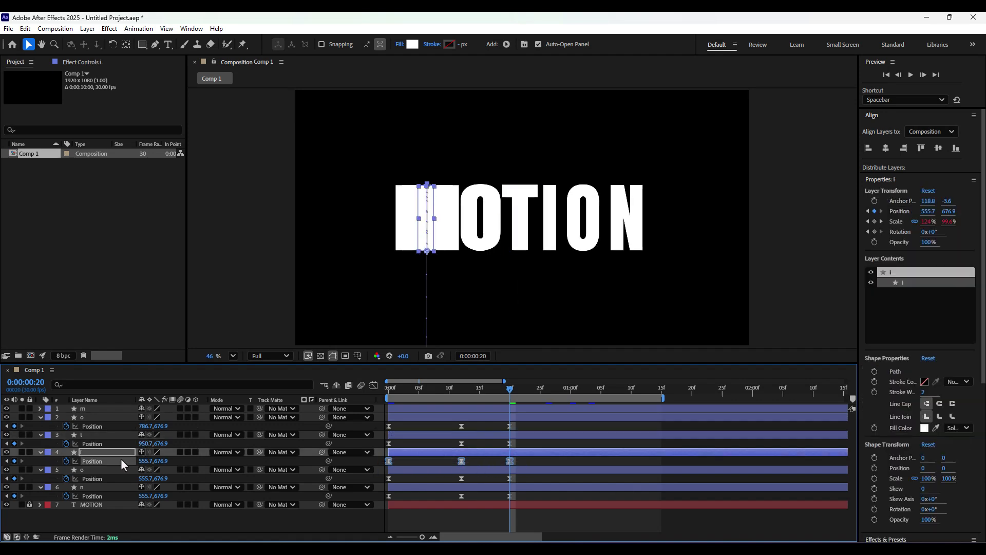
drag(144, 461, 511, 484)
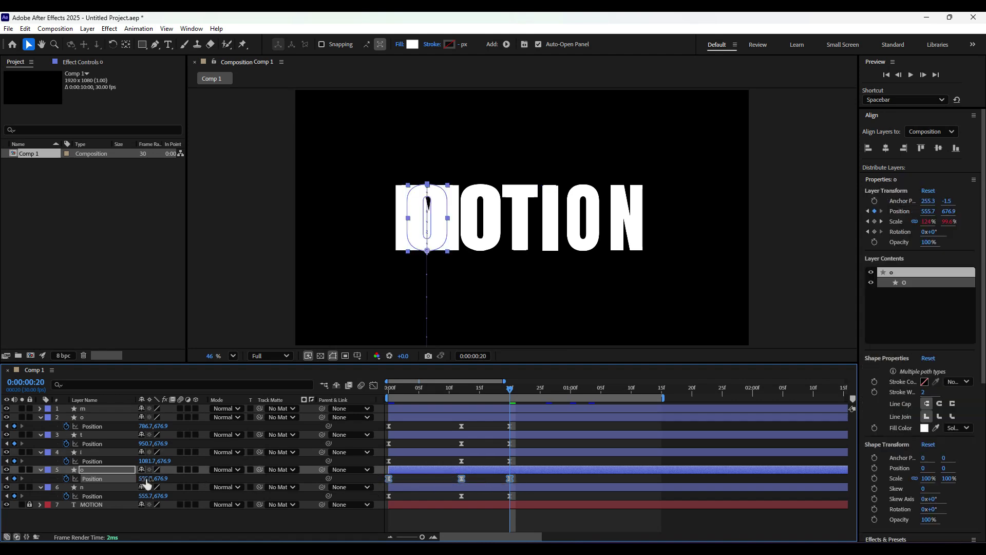
drag(146, 482, 592, 509)
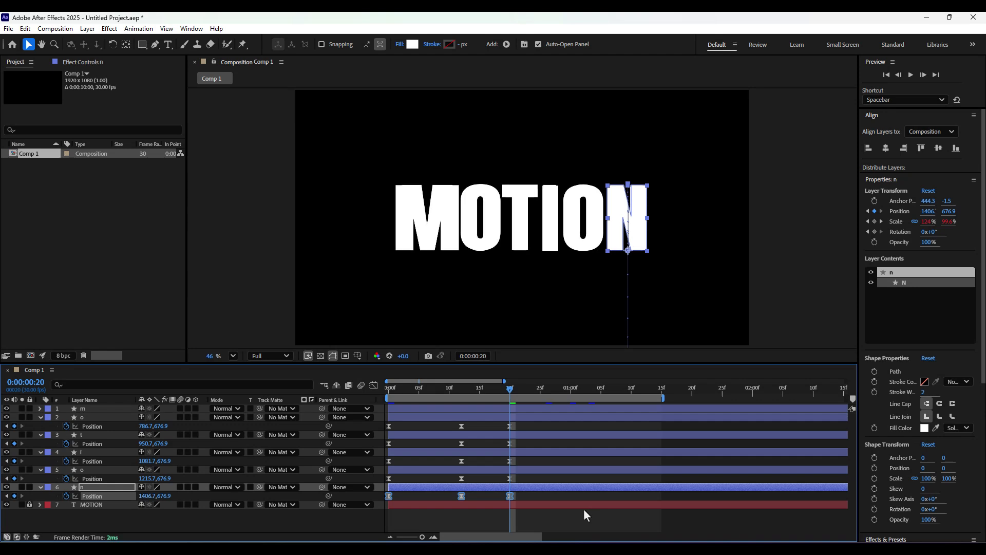
Unlock the MOTION reference text layer and delete it
click(30, 505)
click(87, 505)
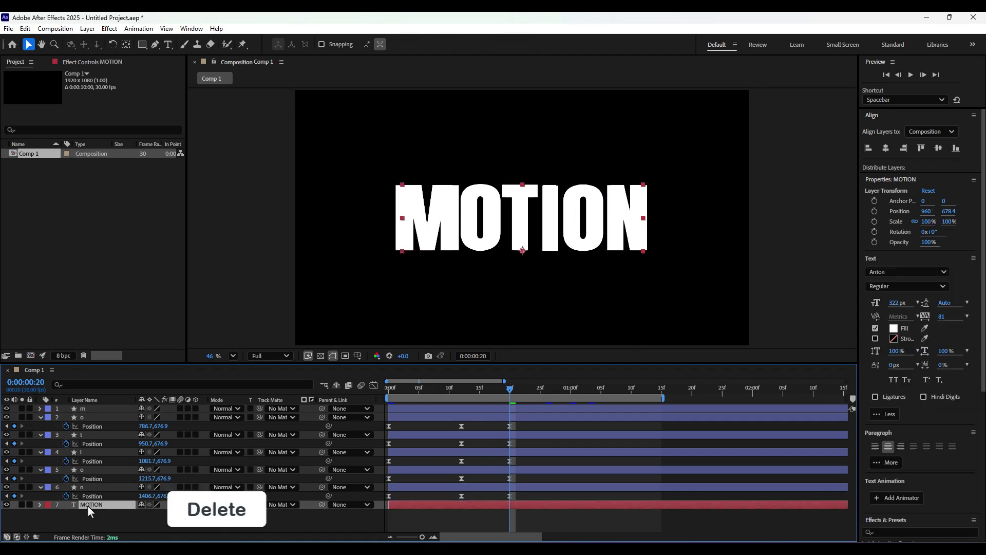
key(Delete)
key(ctrl+z)
key(Delete)
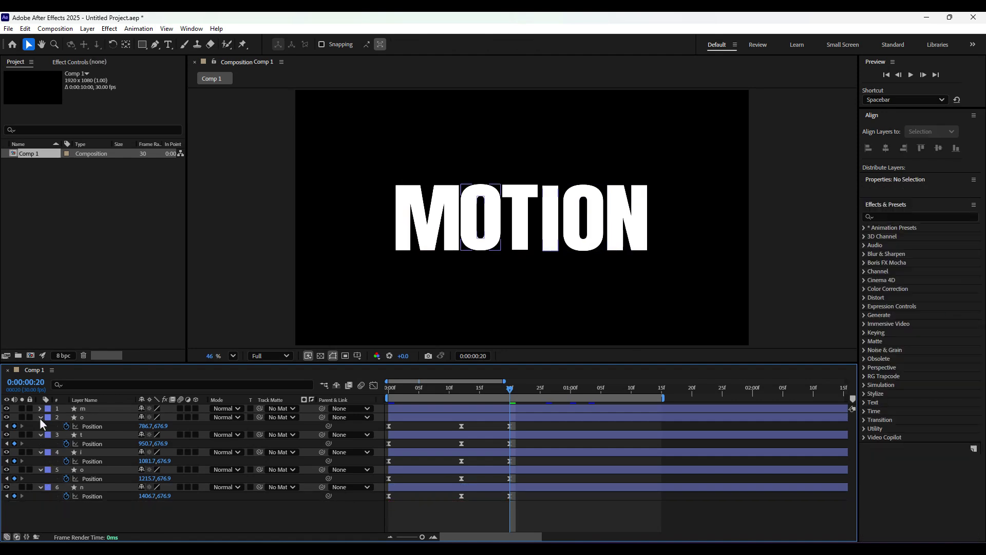
Collapse the open Position properties of the o, t, i, o and n layers and preview the word's animation
click(40, 417)
click(40, 426)
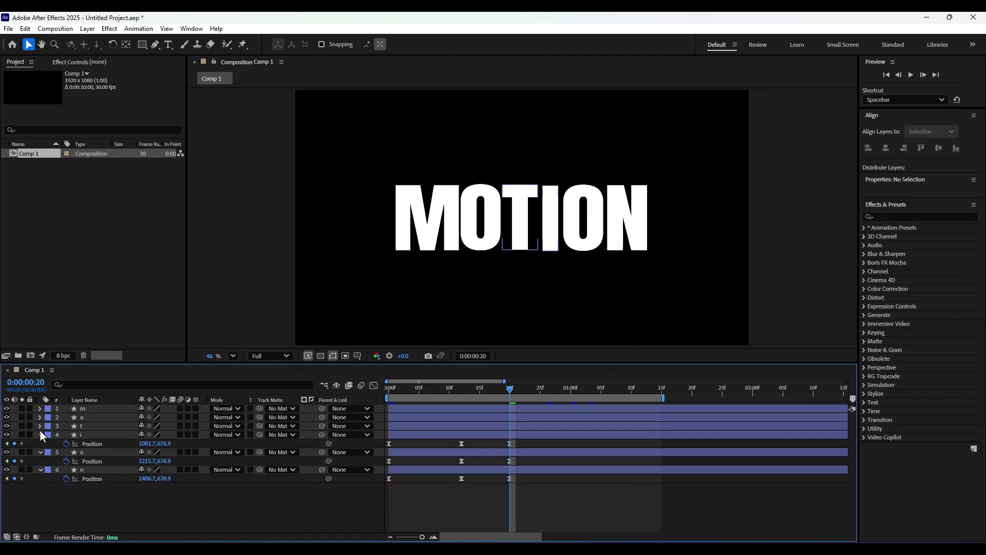
click(40, 426)
click(40, 426)
click(40, 435)
click(39, 444)
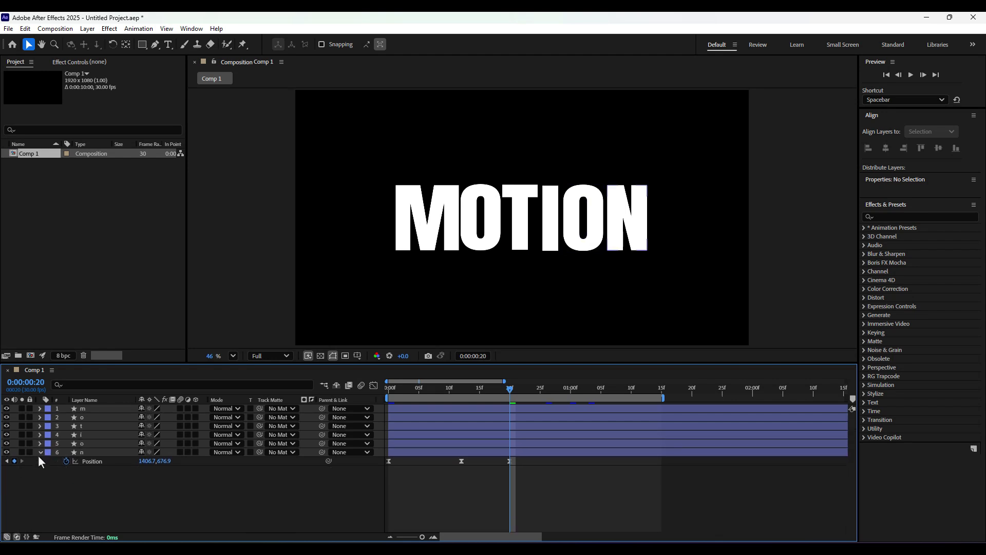
click(40, 452)
key(space)
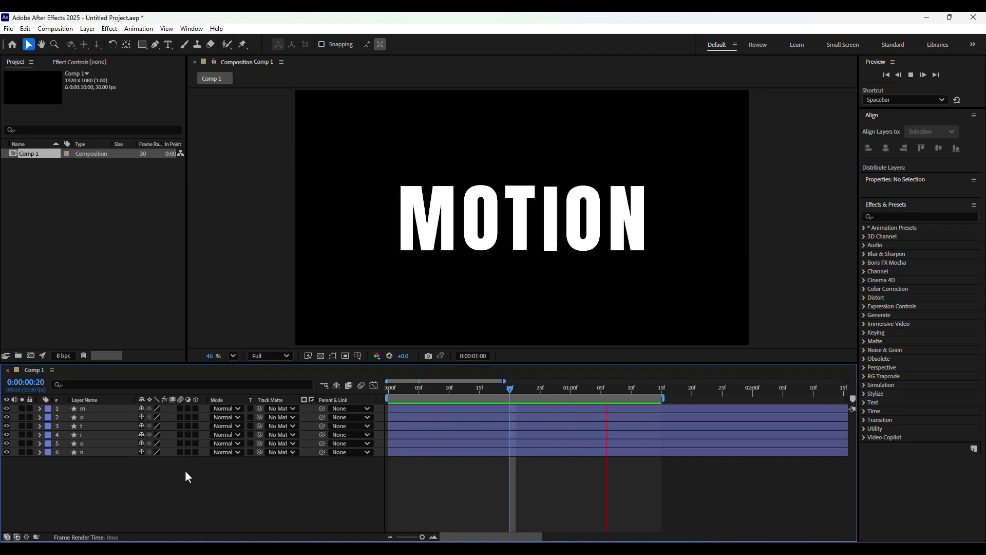
key(space)
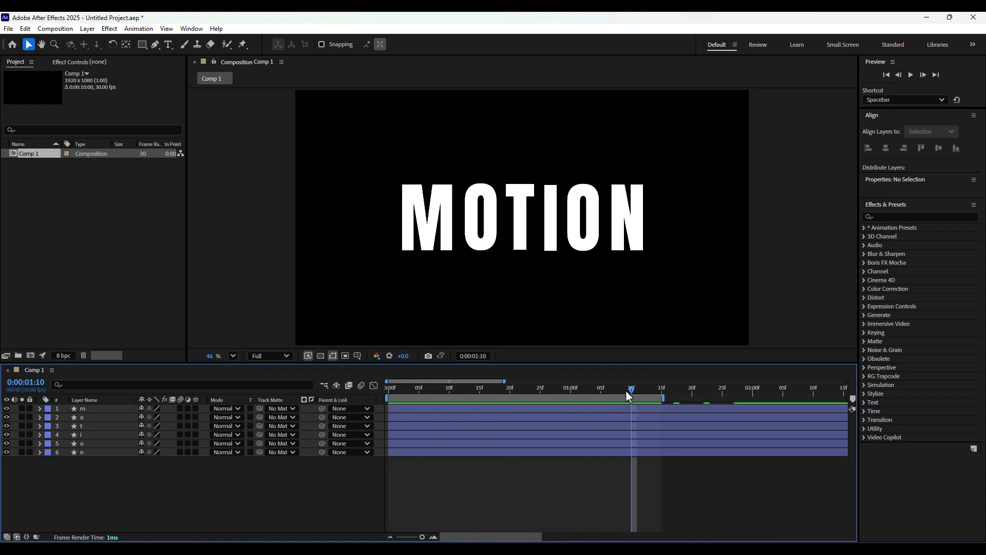
At frame 20, shift all position keyframes of the first o layer to X 790.7, preview the animation and collapse the layer
drag(626, 393, 528, 393)
click(105, 417)
key(p)
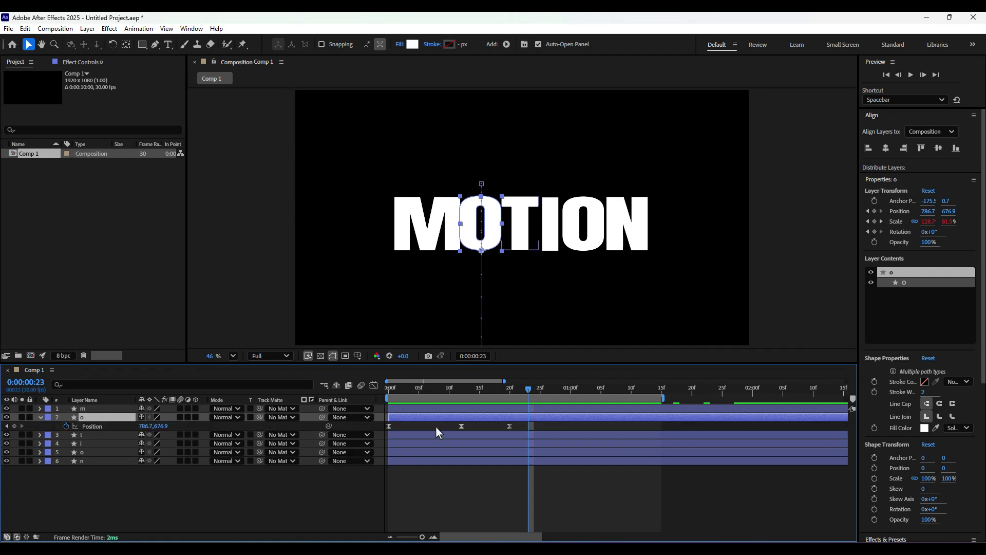
drag(531, 387, 505, 391)
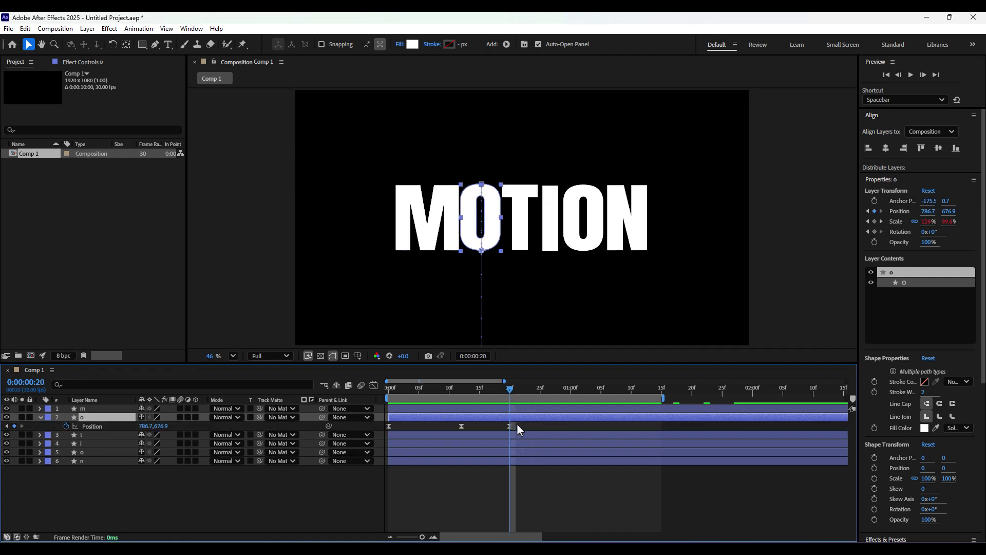
drag(516, 423, 361, 433)
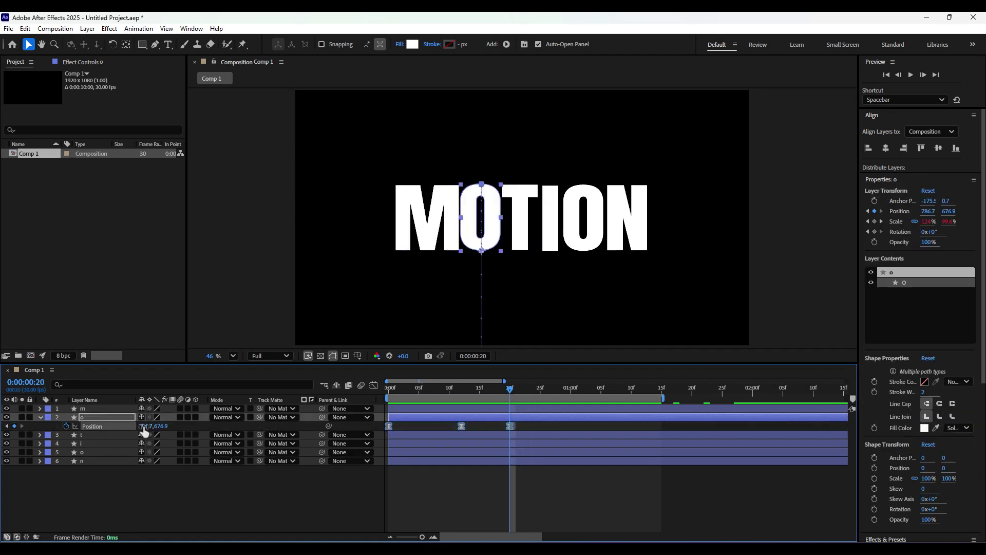
drag(144, 428, 146, 427)
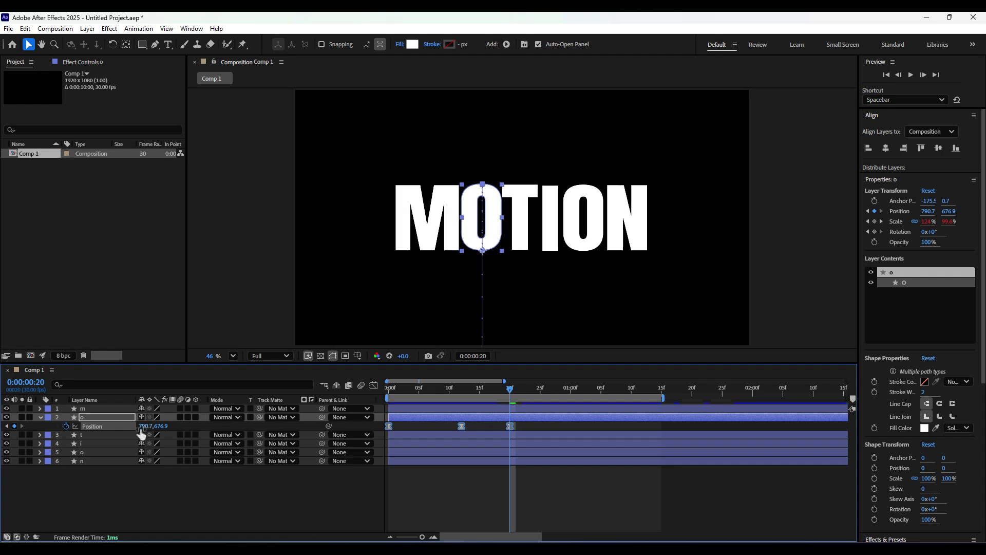
click(502, 395)
key(space)
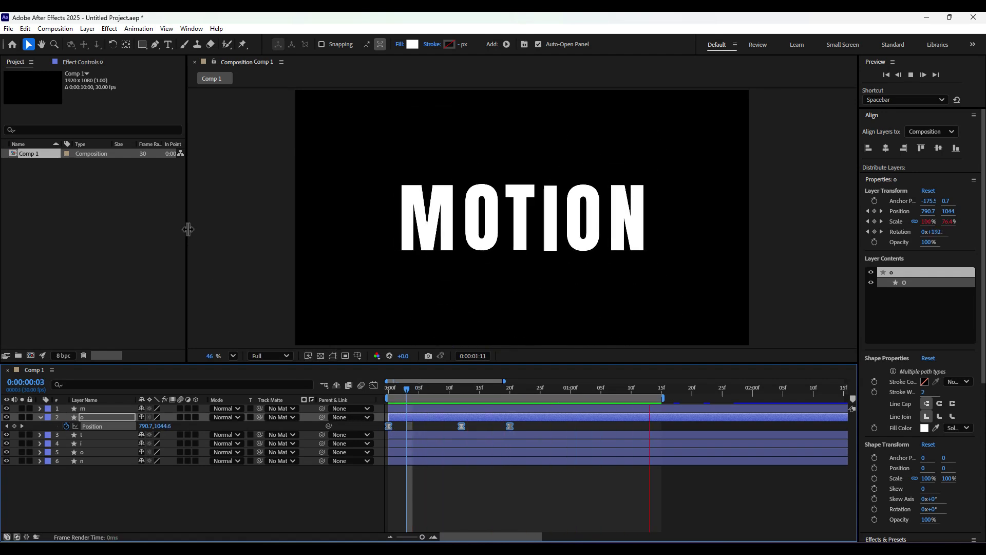
key(space)
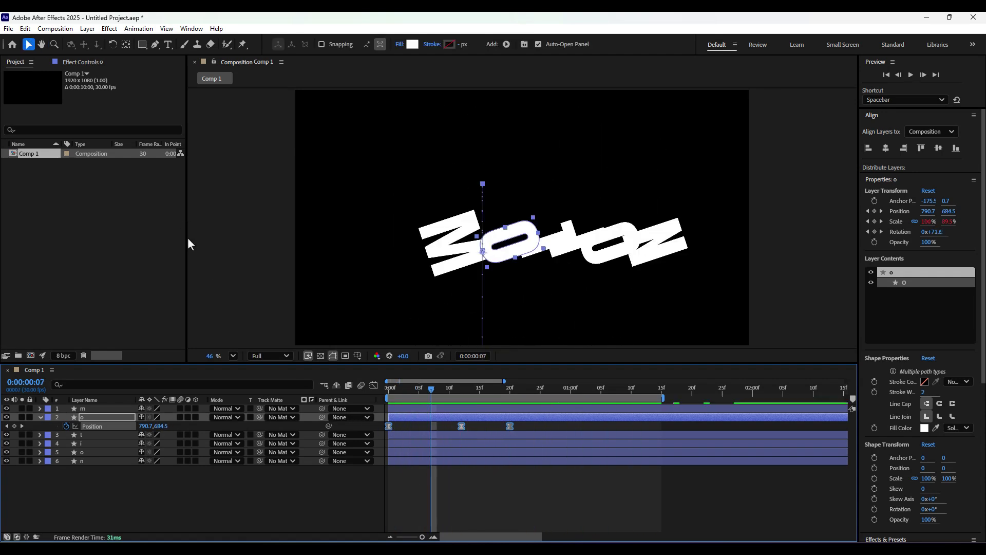
drag(431, 392, 389, 392)
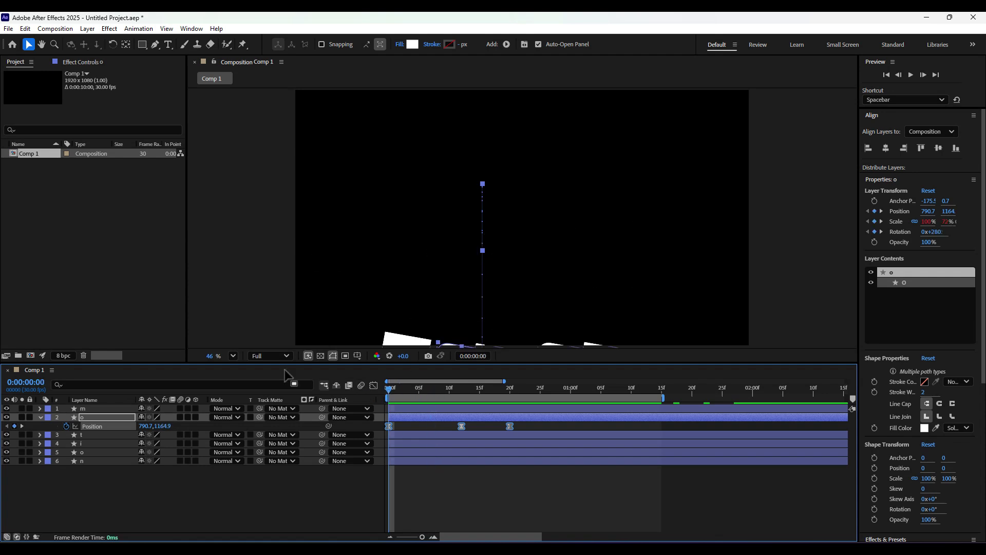
click(40, 417)
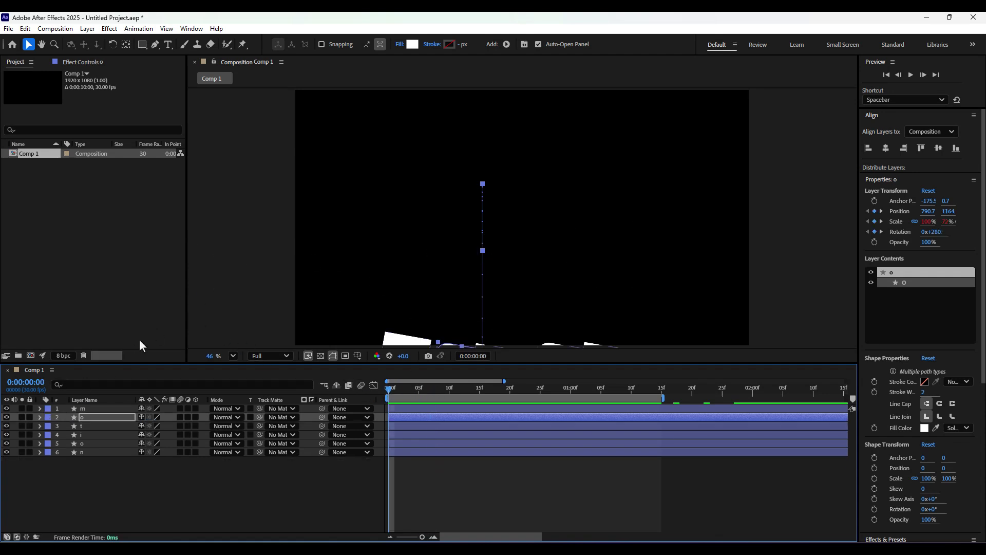
At 0:00:01:05, draw a white rectangle about 2338 by 628 px as a new shape layer and align its upper edge with the letters' baseline
drag(387, 392, 601, 392)
click(94, 465)
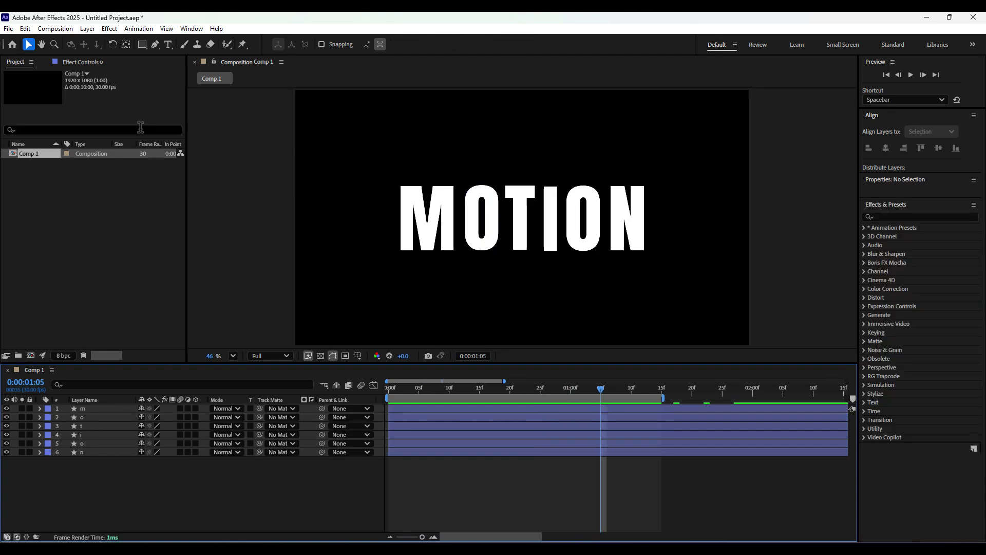
click(141, 47)
drag(260, 257, 813, 331)
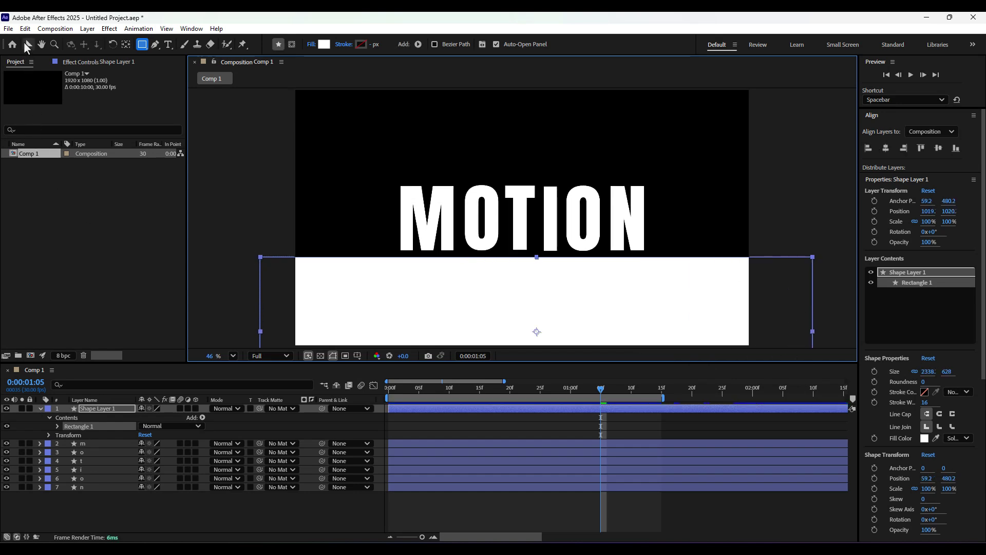
click(28, 44)
drag(513, 312, 515, 305)
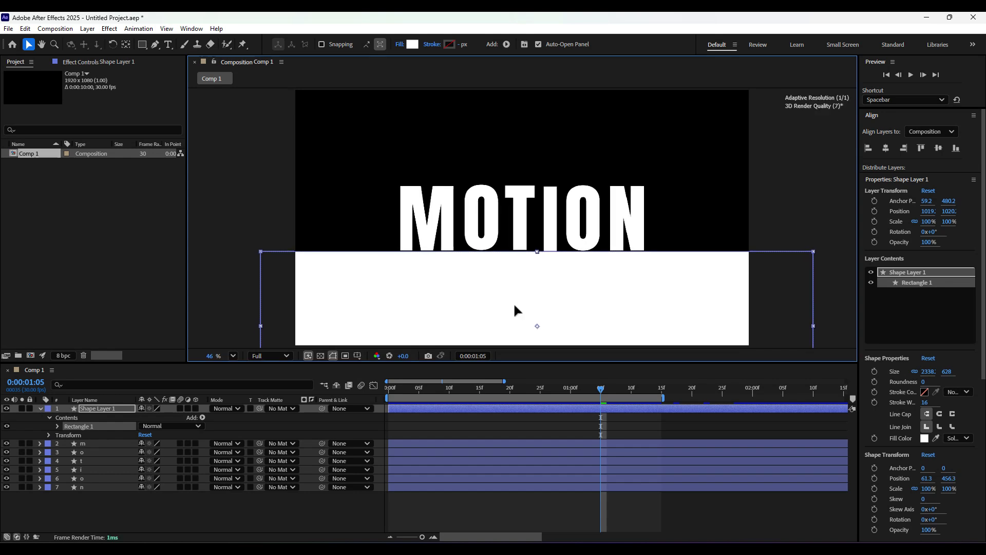
Apply the Set Matte effect to the m layer, taking the matte from Shape Layer 1, and preview the result
key(F3)
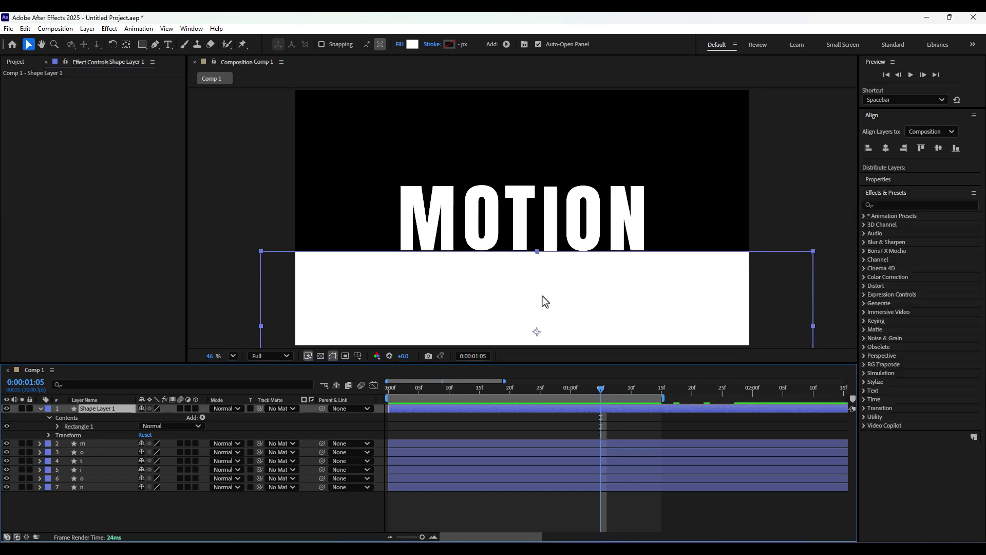
click(40, 409)
click(97, 417)
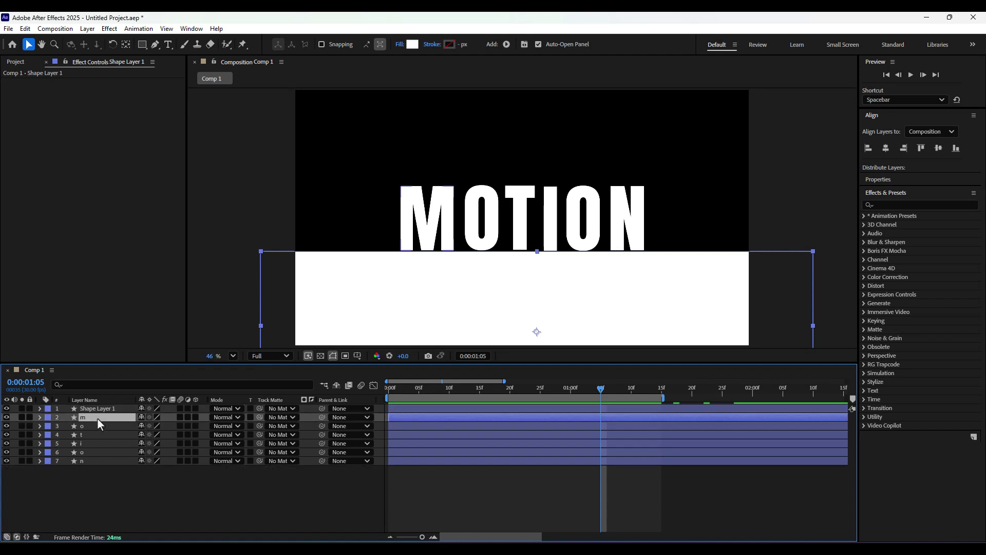
click(895, 205)
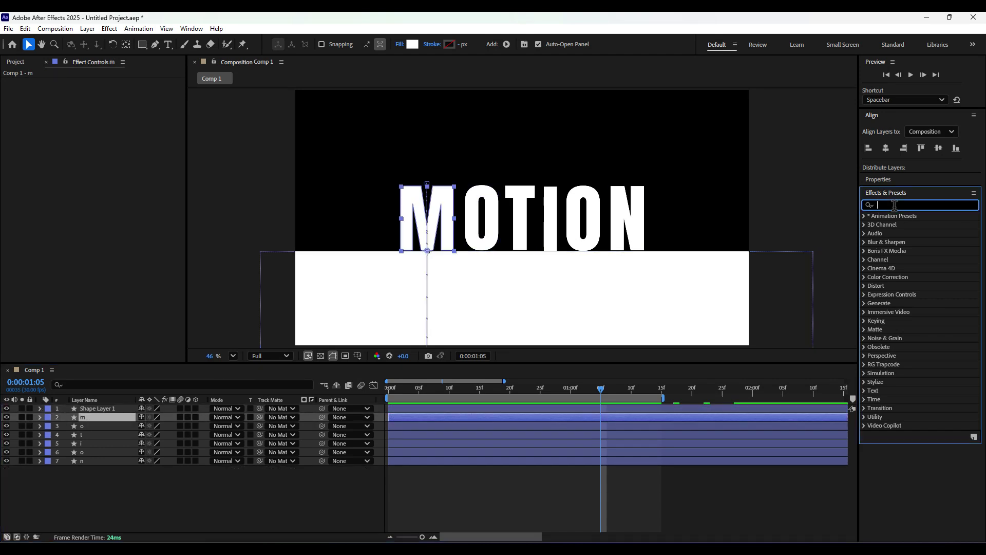
text(set ma)
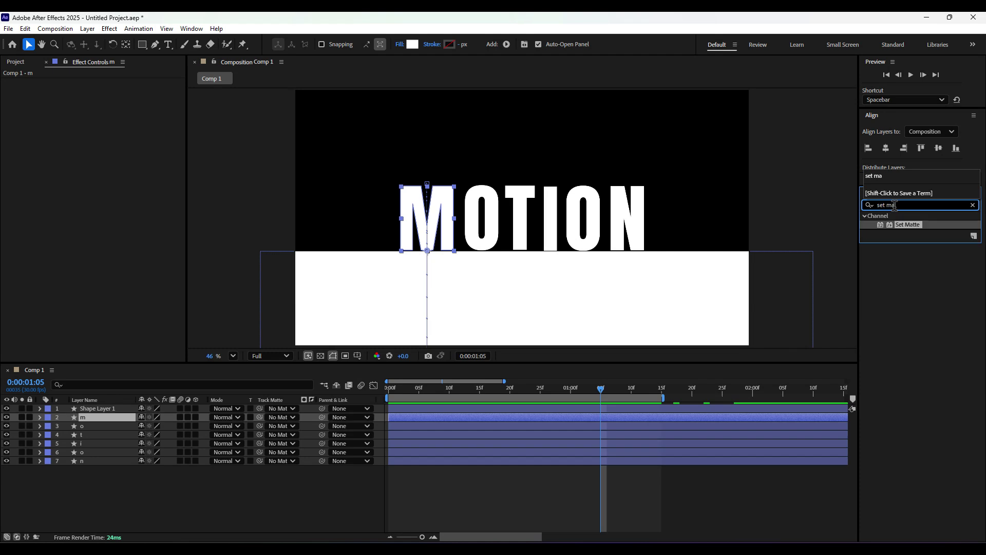
double_click(907, 225)
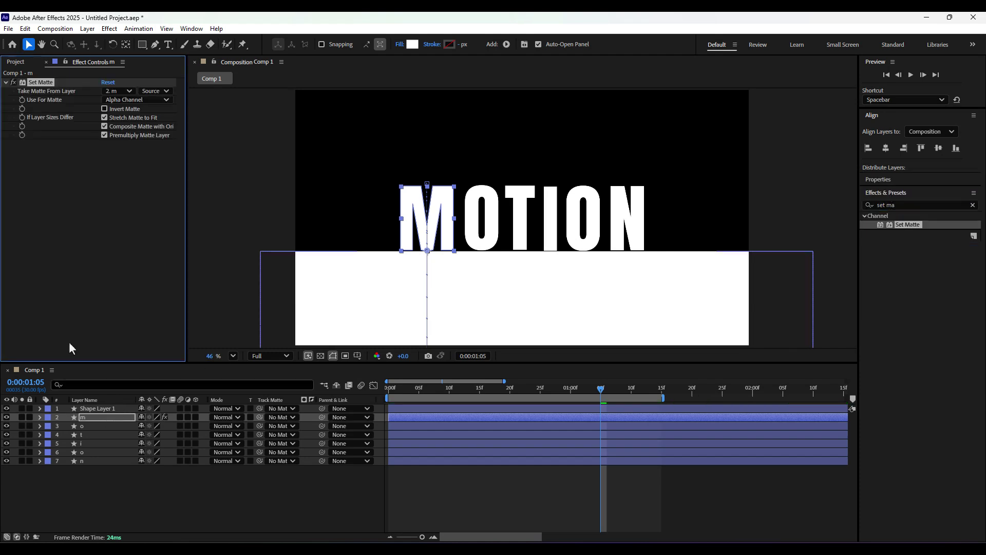
click(129, 91)
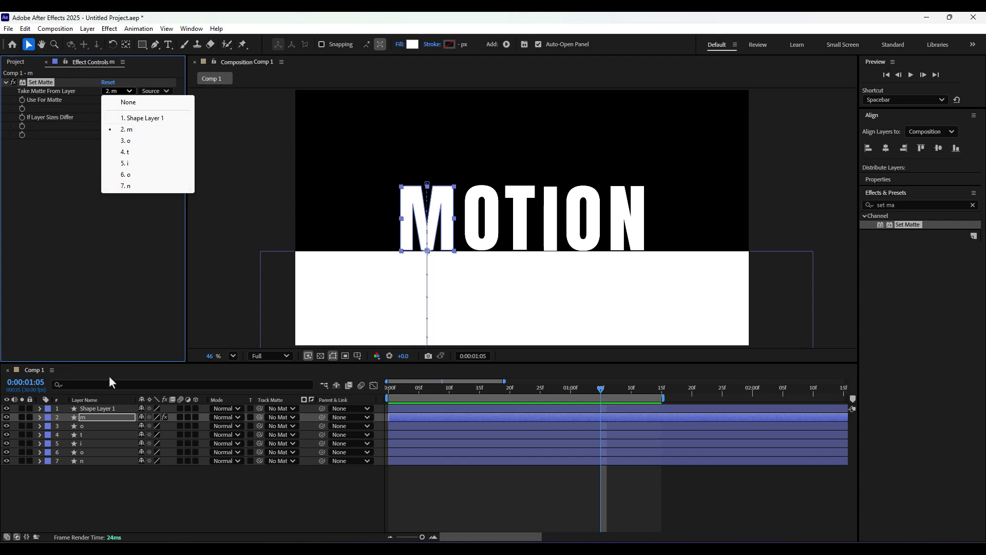
click(129, 118)
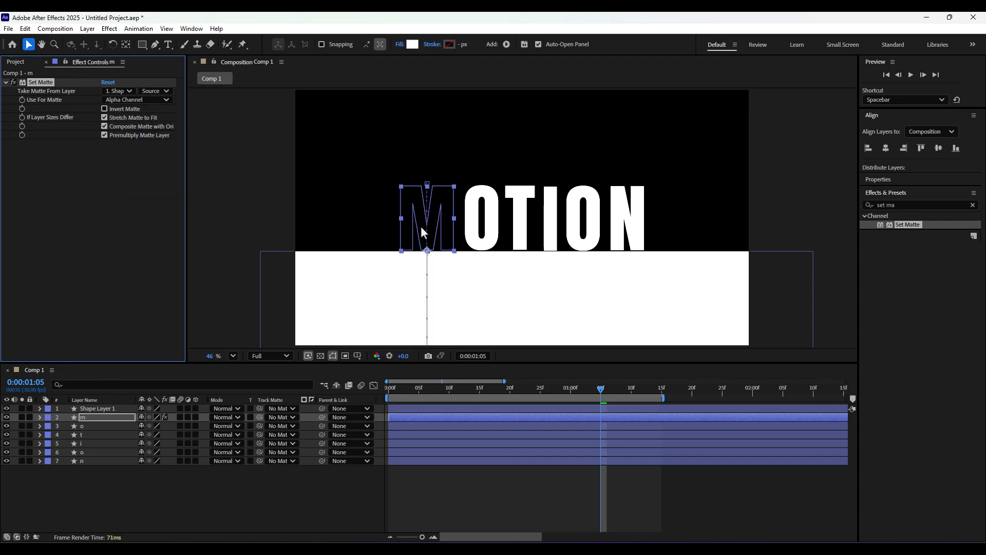
key(space)
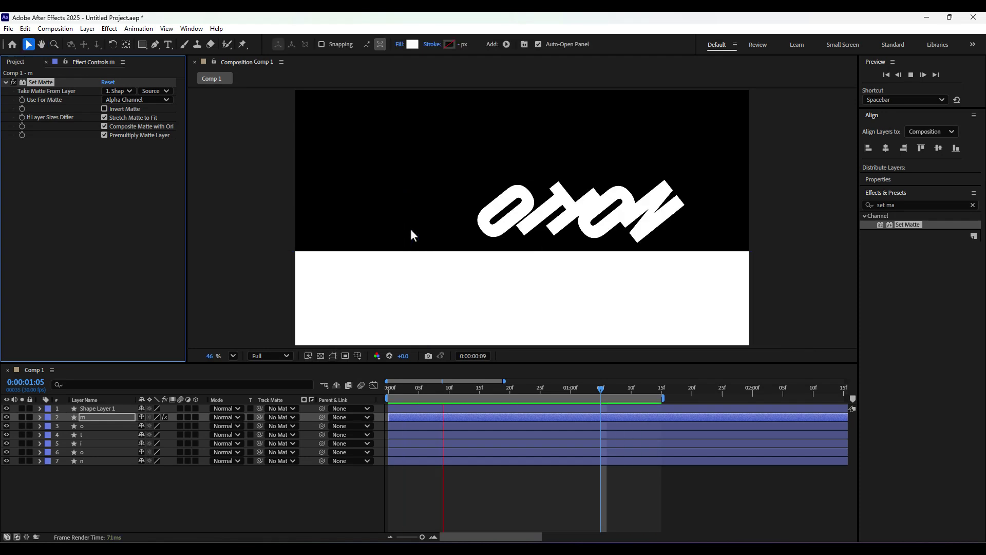
key(space)
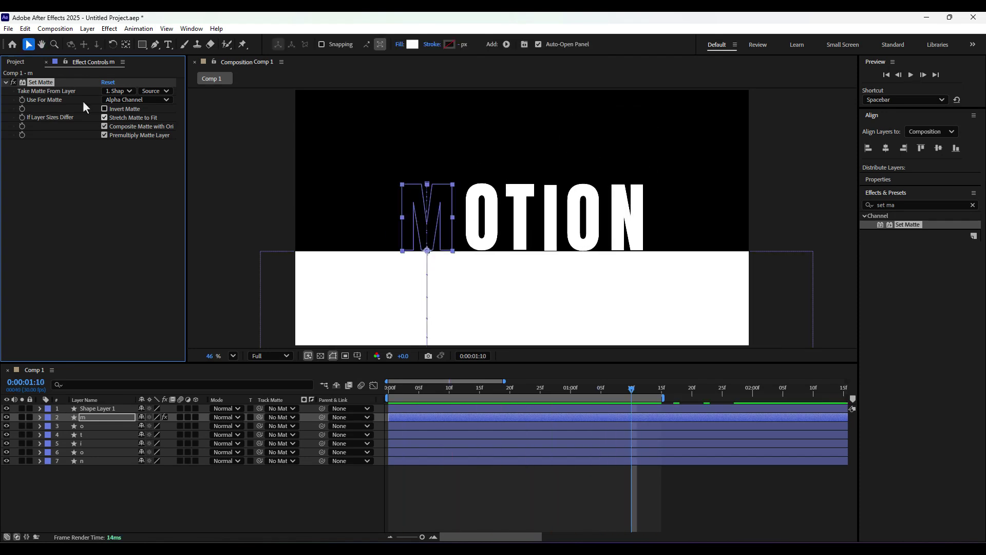
Invert the m layer's Set Matte so the letter shows above the baseline, hide Shape Layer 1 and preview the animation
click(102, 109)
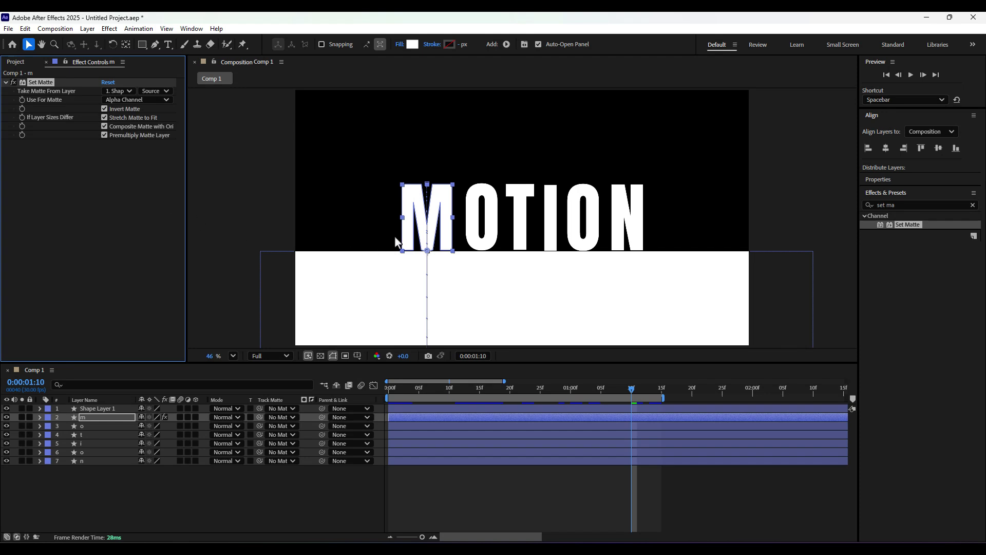
drag(630, 389, 535, 405)
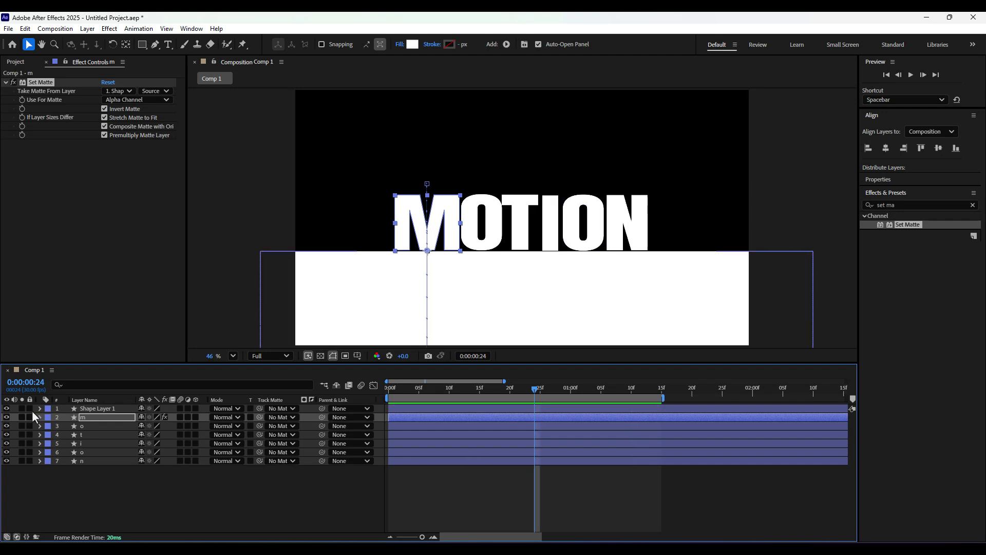
click(7, 409)
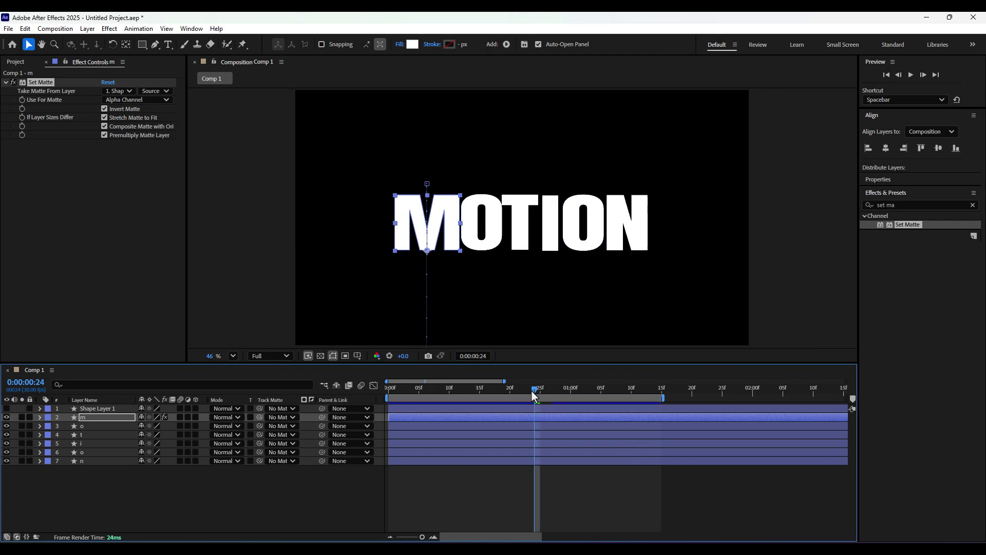
drag(533, 392, 551, 421)
key(space)
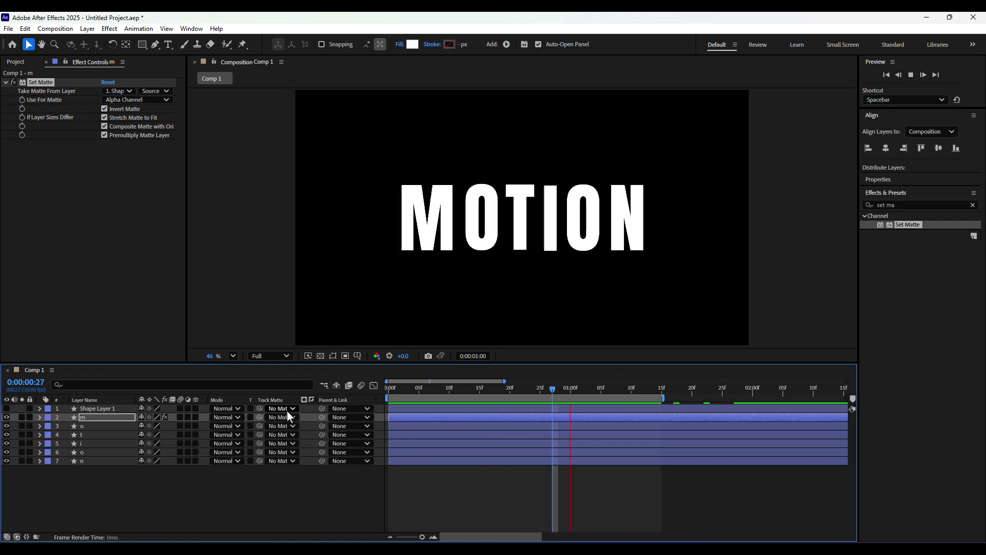
key(space)
Copy the m layer's Set Matte effect to the o, t, i, o and n layers and preview the masked word
click(38, 81)
key(ctrl+c)
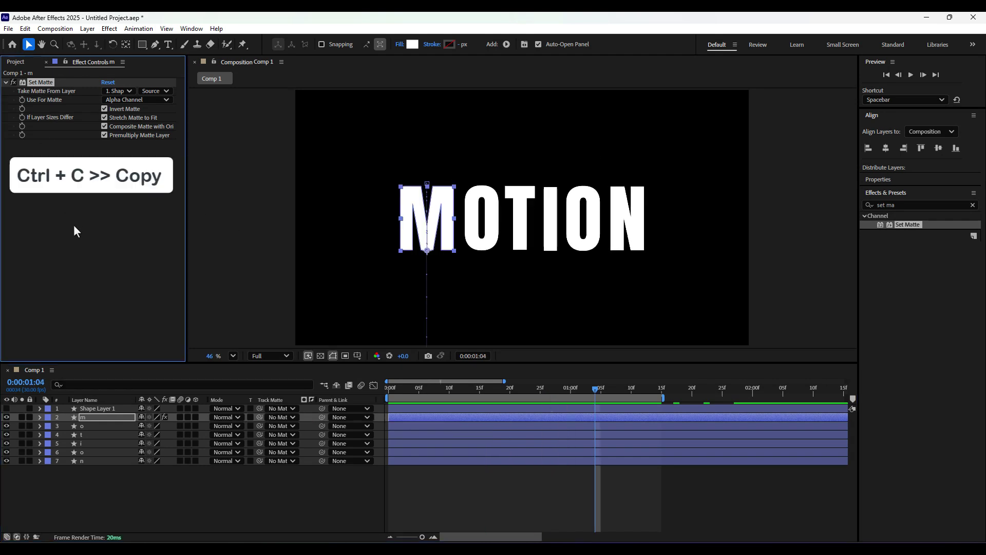
drag(64, 426, 71, 463)
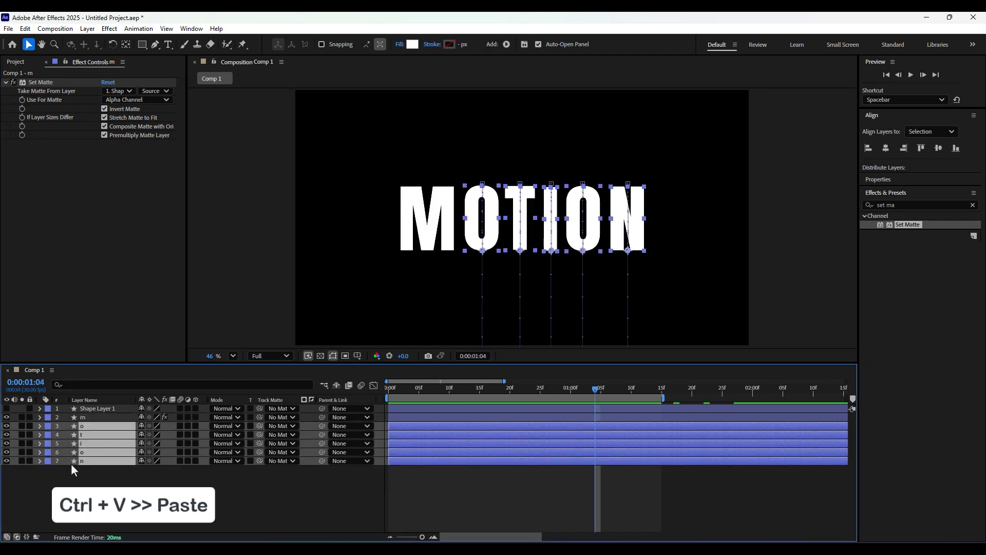
key(ctrl+v)
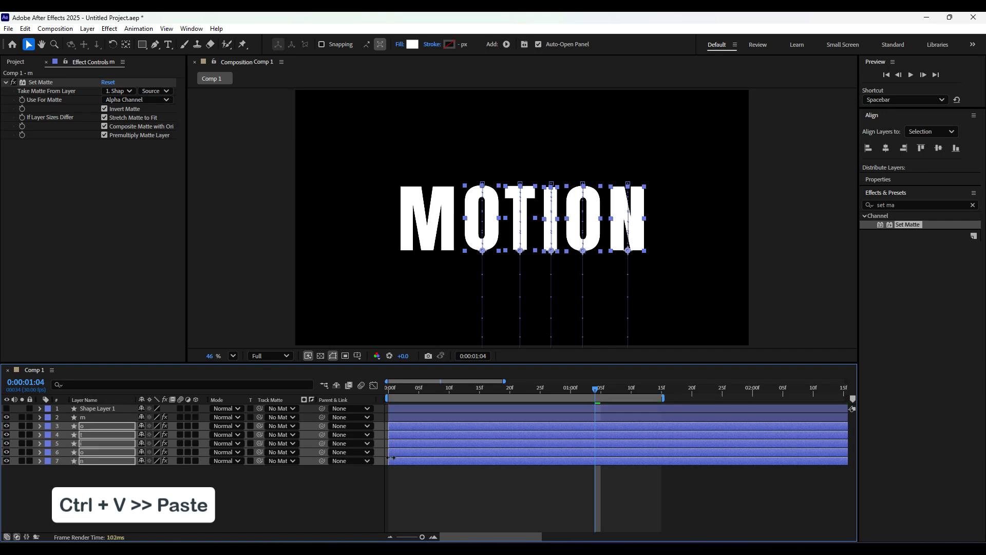
drag(597, 392, 504, 415)
click(265, 492)
key(space)
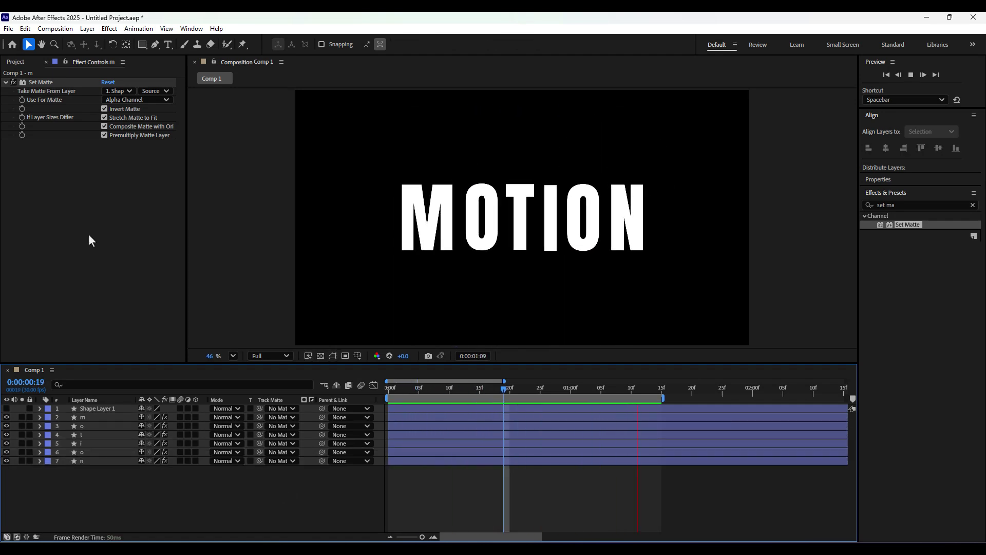
key(space)
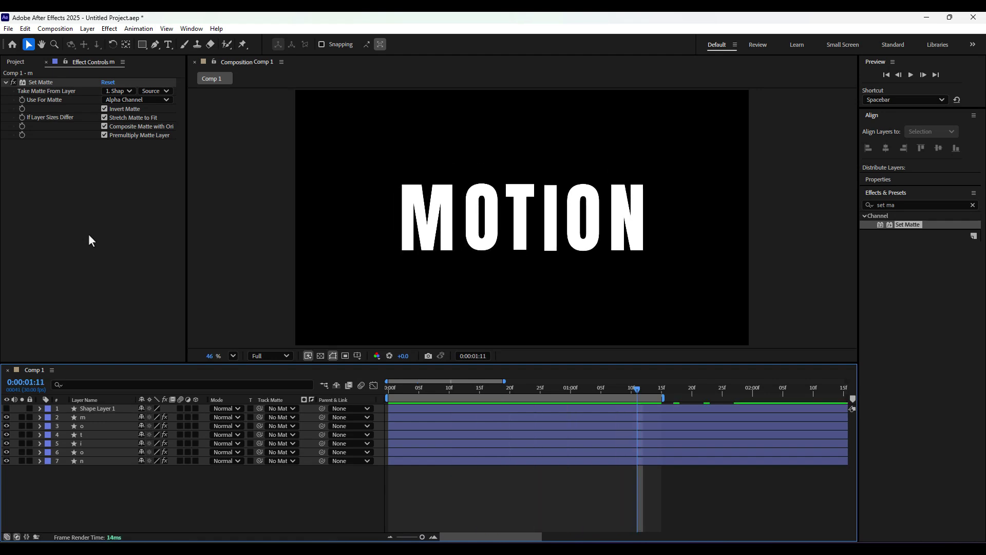
Add a null object and parent all six letter layers, m through n, to it
right_click(178, 507)
mouse_move(217, 381)
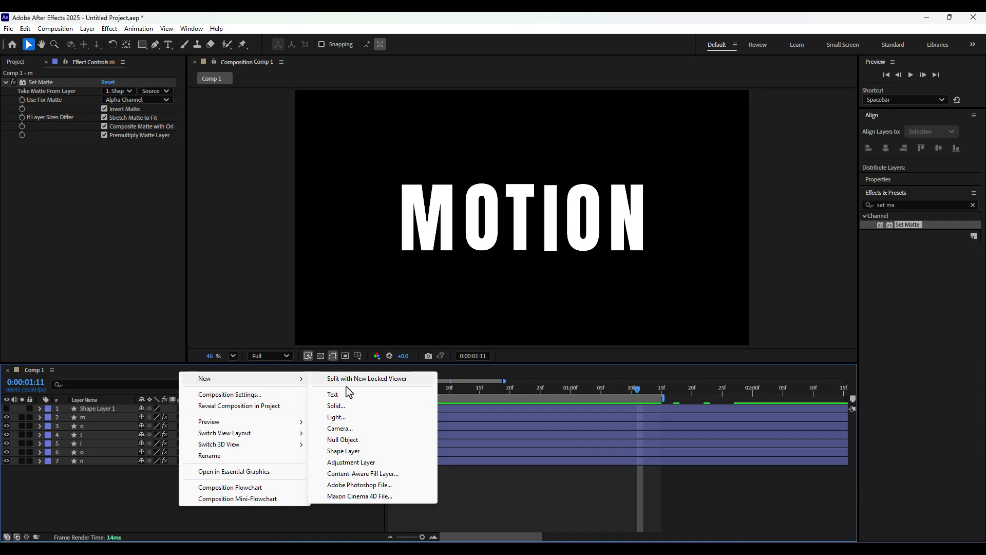
click(345, 441)
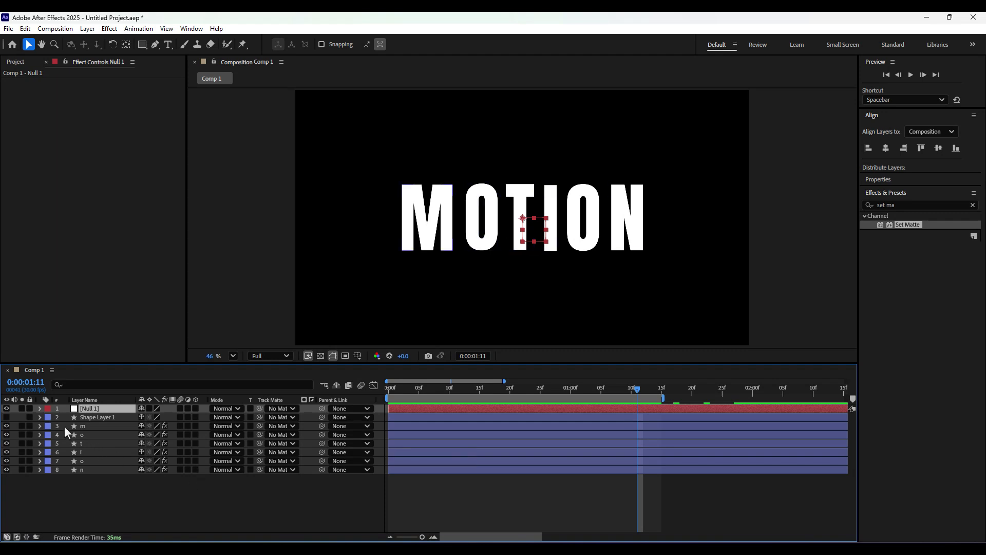
drag(63, 426, 78, 470)
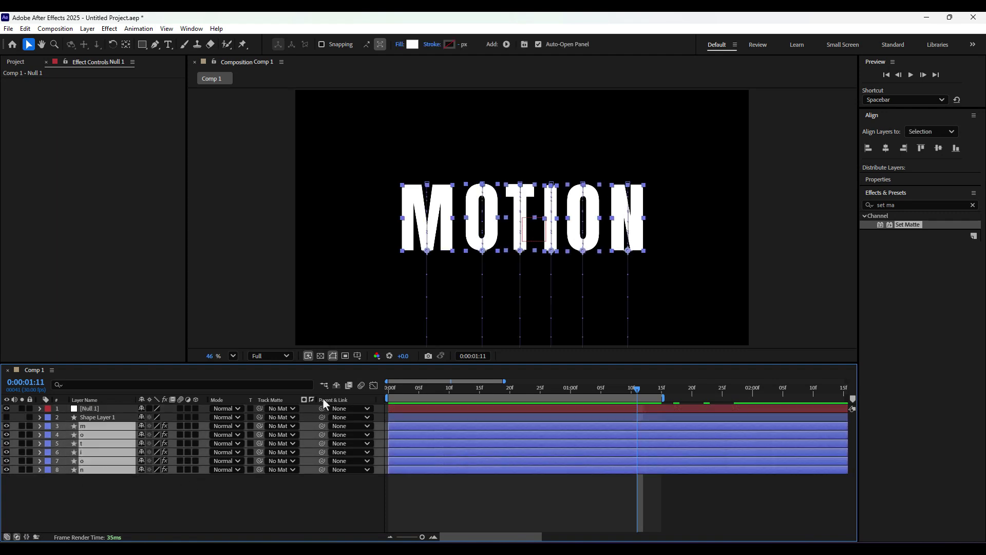
drag(321, 426, 100, 412)
Reveal the null layer's Position property and set its first keyframe at 0:00:00:00
click(101, 409)
key(p)
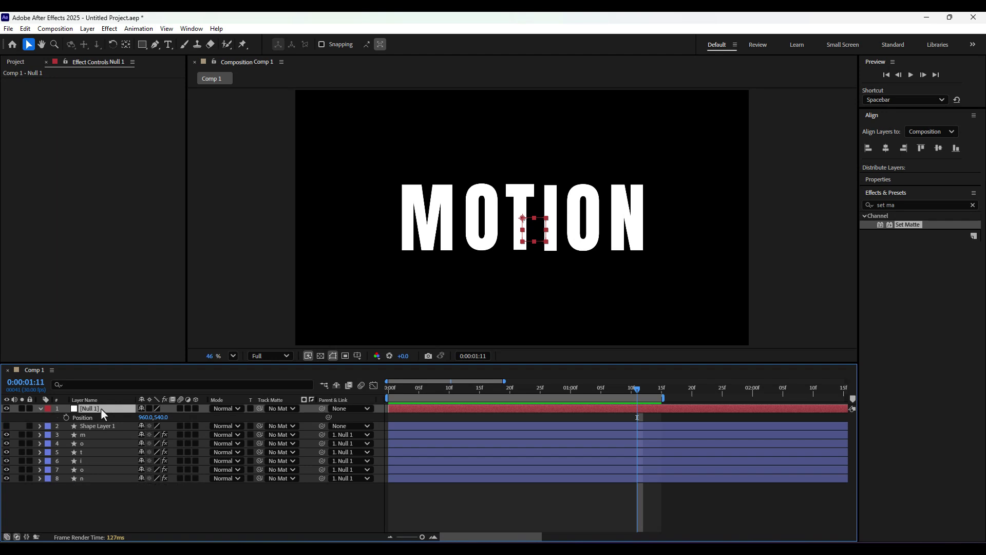
drag(637, 391, 371, 396)
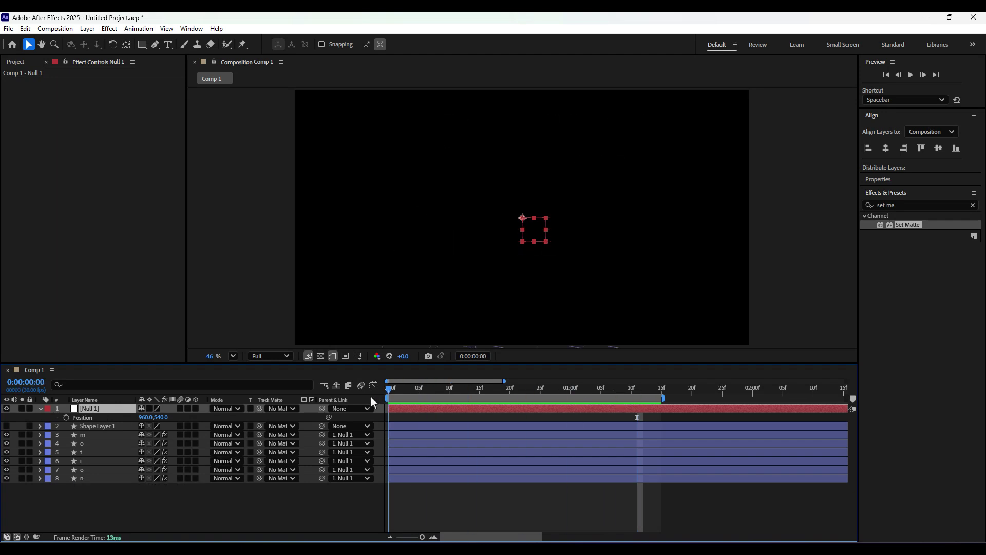
click(66, 417)
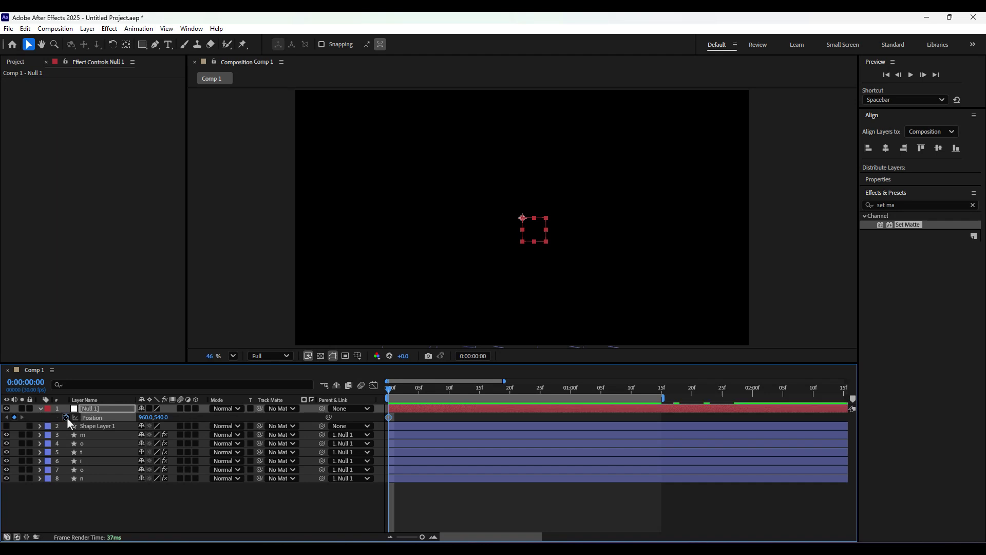
Extend the work area's end to about 0:00:02:02 and add a Position keyframe for the null at 0:00:01:17
drag(390, 394, 622, 416)
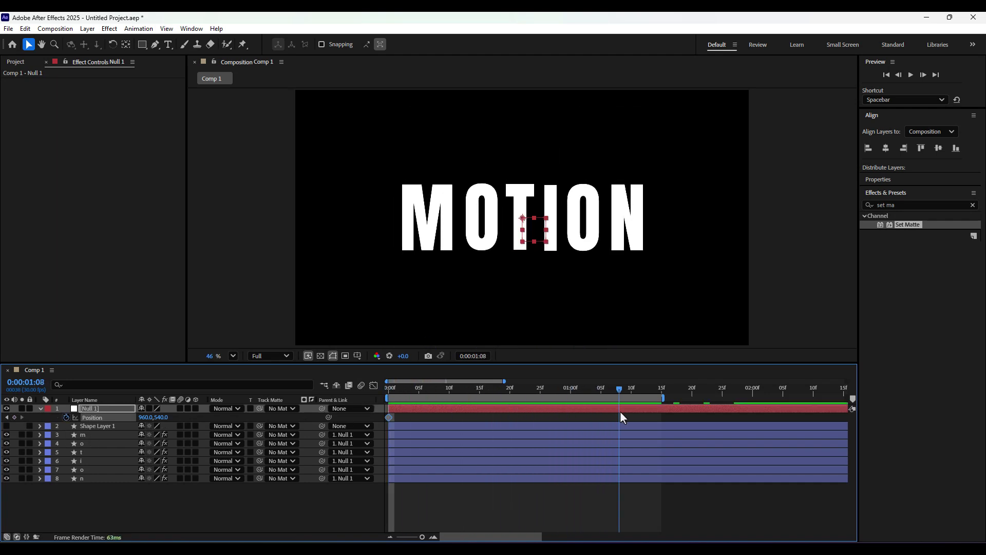
click(665, 398)
drag(665, 398, 726, 401)
drag(666, 388, 673, 390)
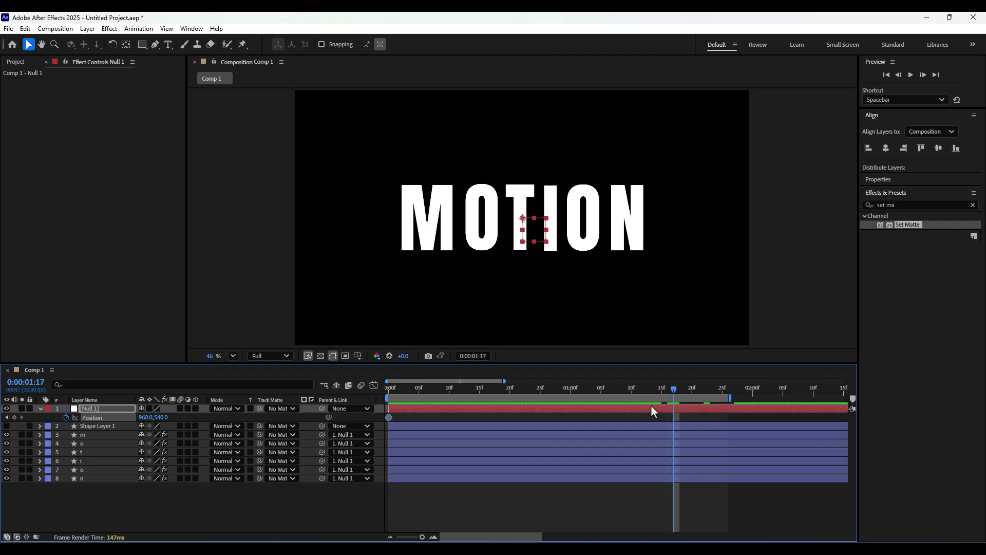
drag(733, 400, 761, 399)
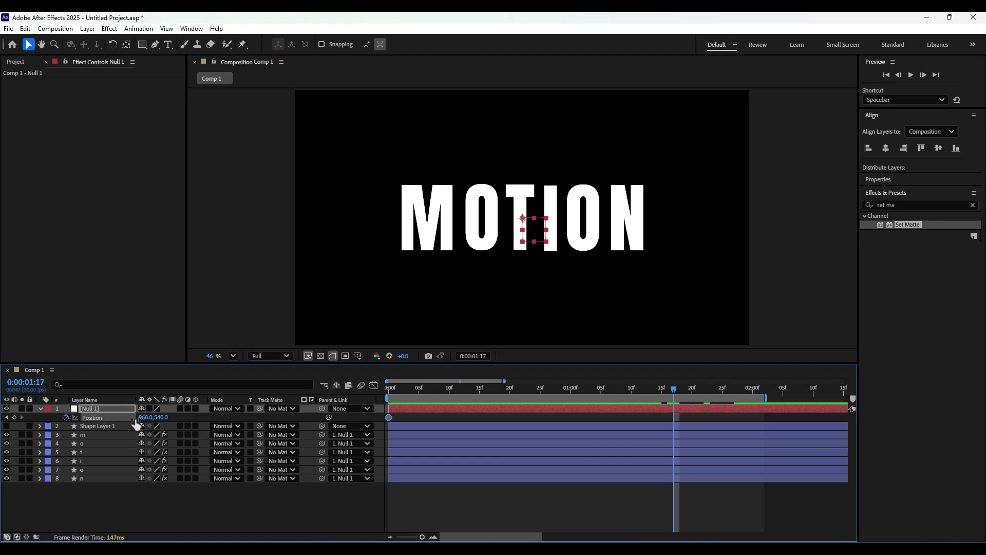
click(14, 418)
At 0:00:00:00, set the null's X position to 1192 and preview the word's horizontal drift
drag(674, 393, 492, 392)
key(Home)
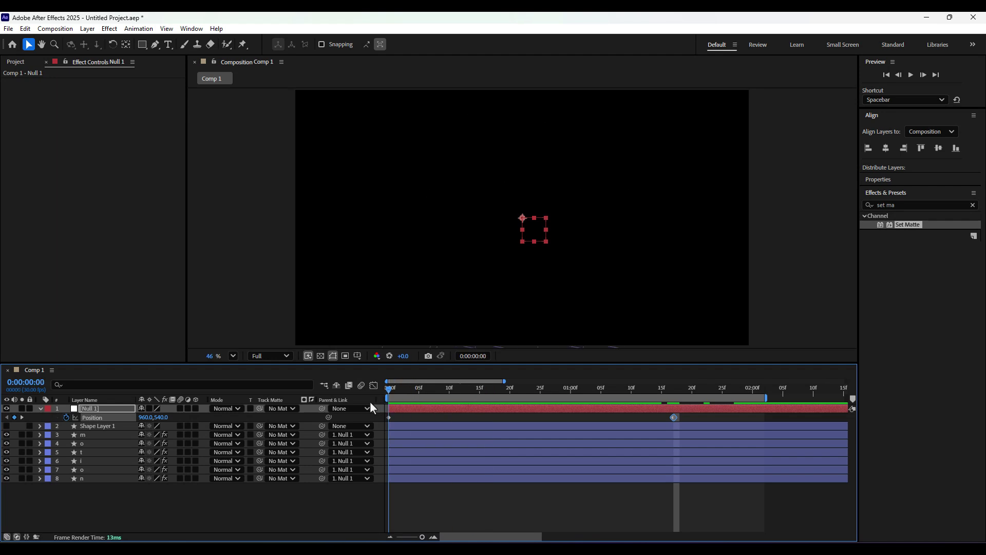
drag(157, 423, 277, 435)
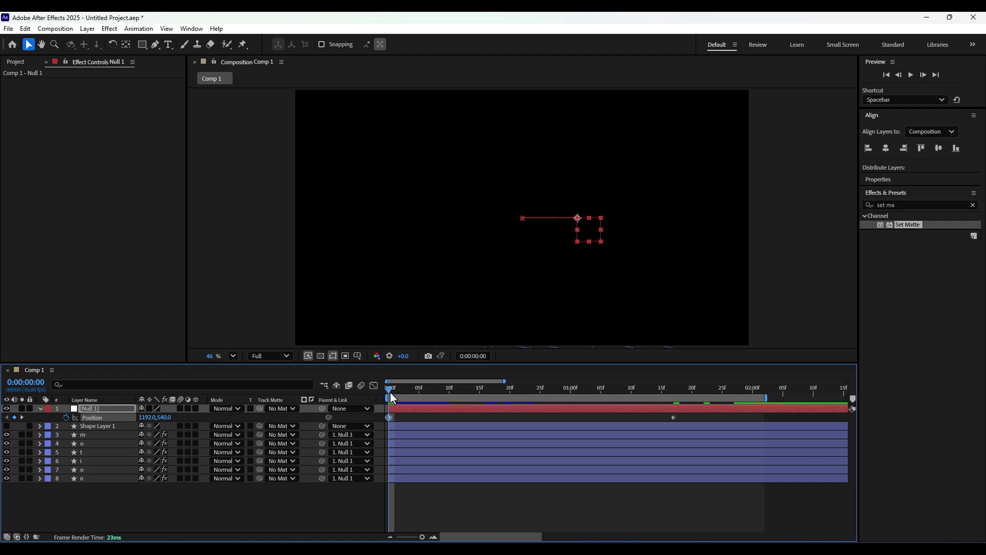
key(space)
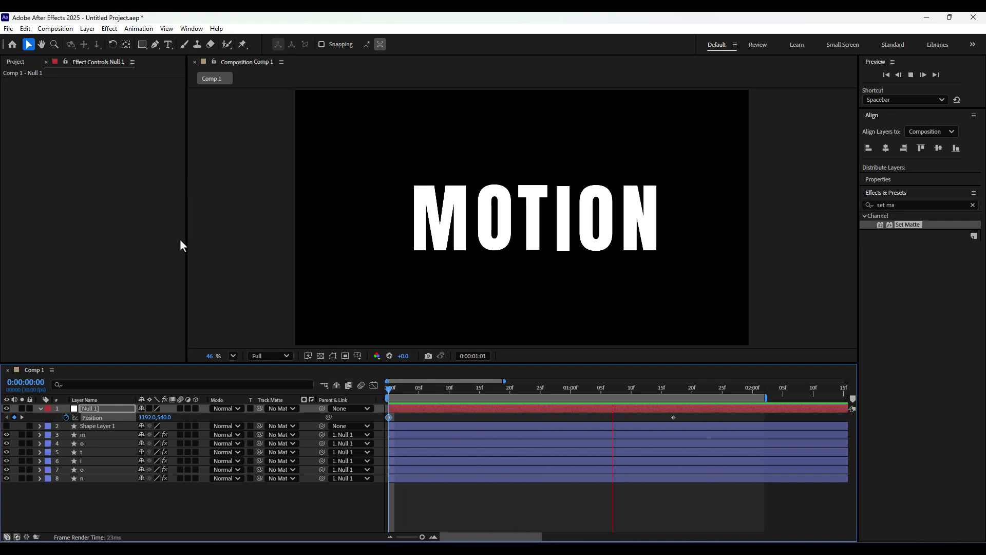
key(space)
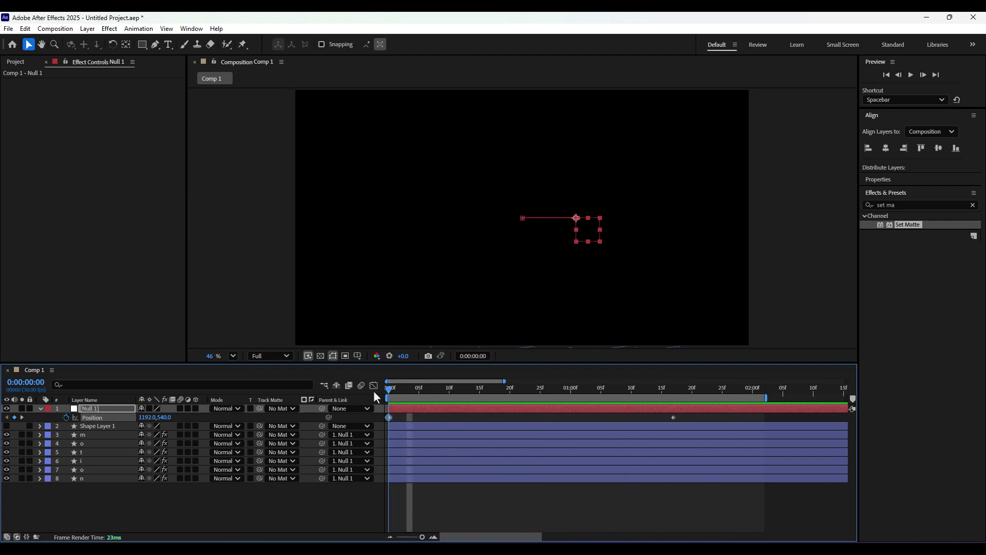
Reduce the null's starting X position to 1122 at 0:00:00:00 and preview the animation again
click(148, 417)
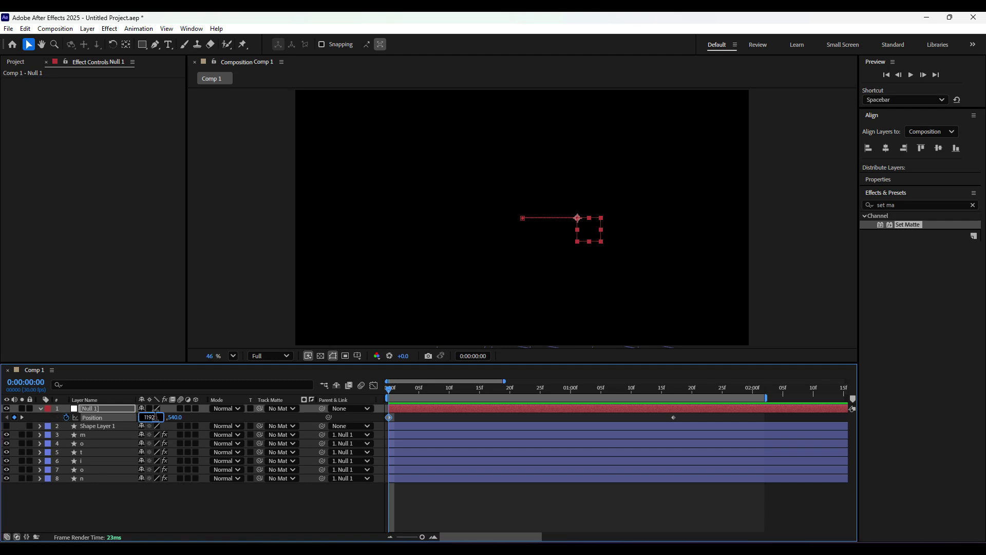
text(1173)
key(Return)
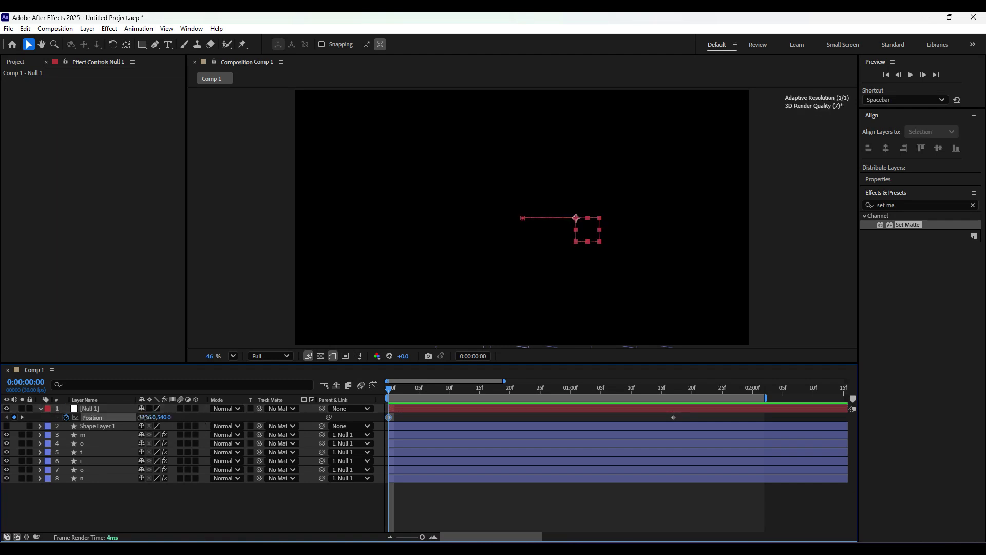
drag(132, 417, 106, 414)
key(space)
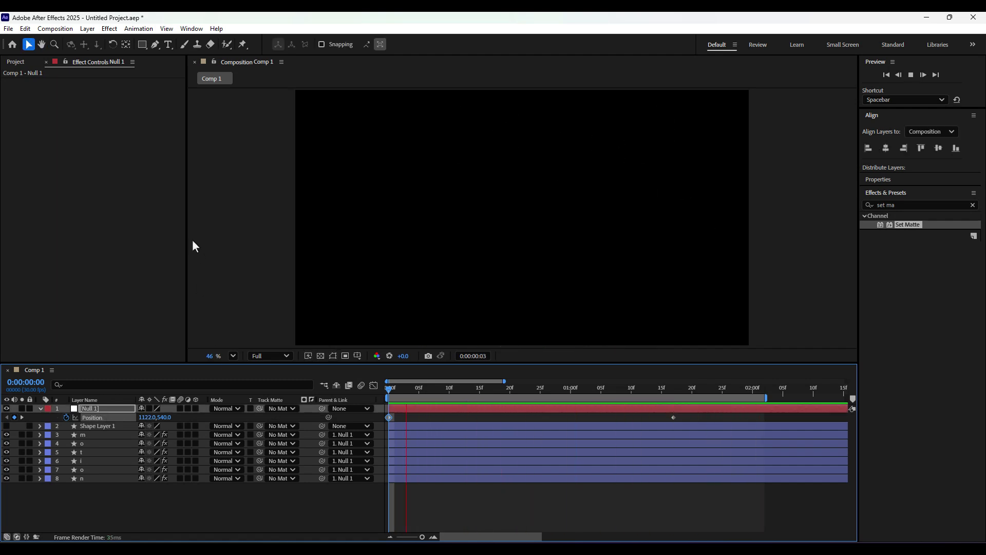
key(space)
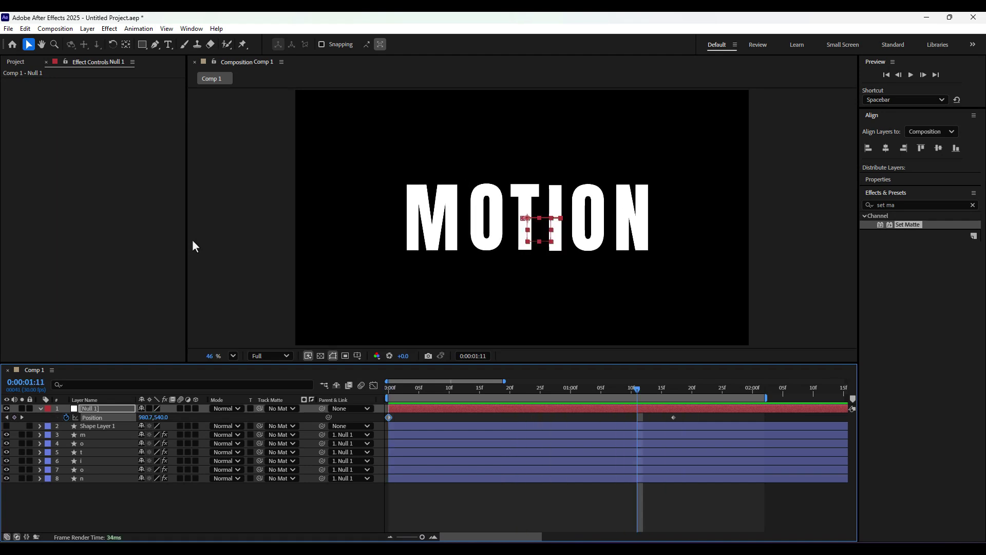
Apply Easy Ease to both of the null's Position keyframes, shape their speed graph into an early peak with a long slowdown, and preview
drag(676, 425, 386, 422)
key(F9)
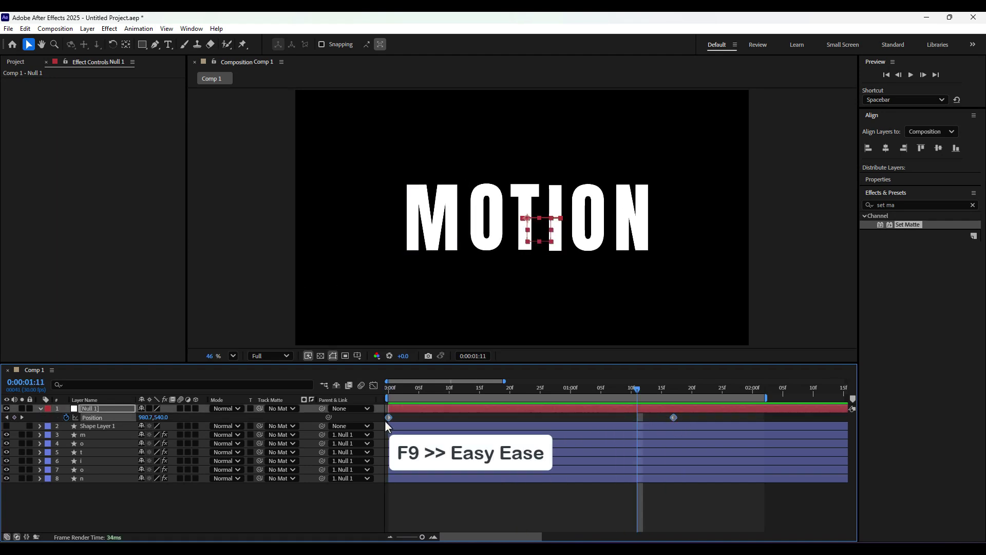
click(374, 386)
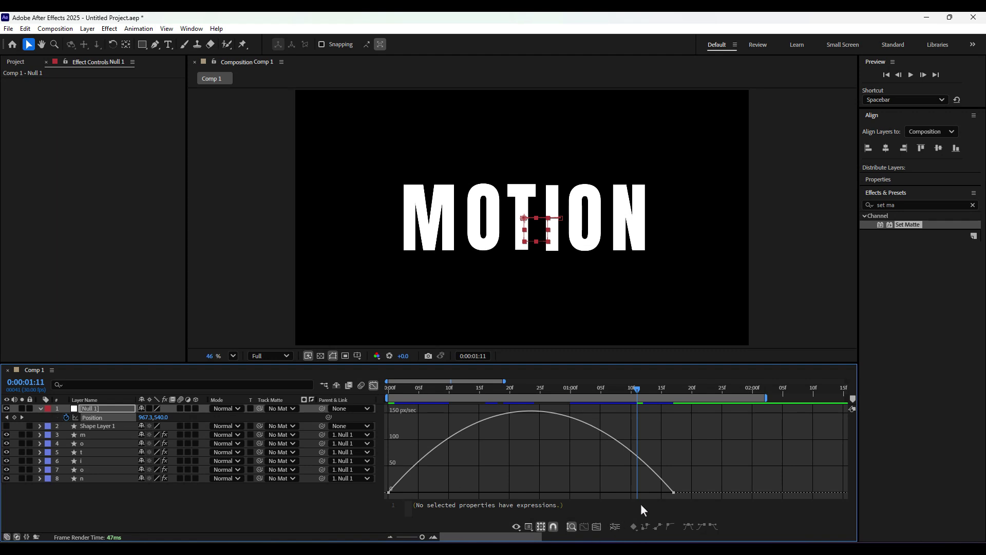
click(674, 492)
drag(626, 494, 587, 493)
drag(437, 492, 419, 492)
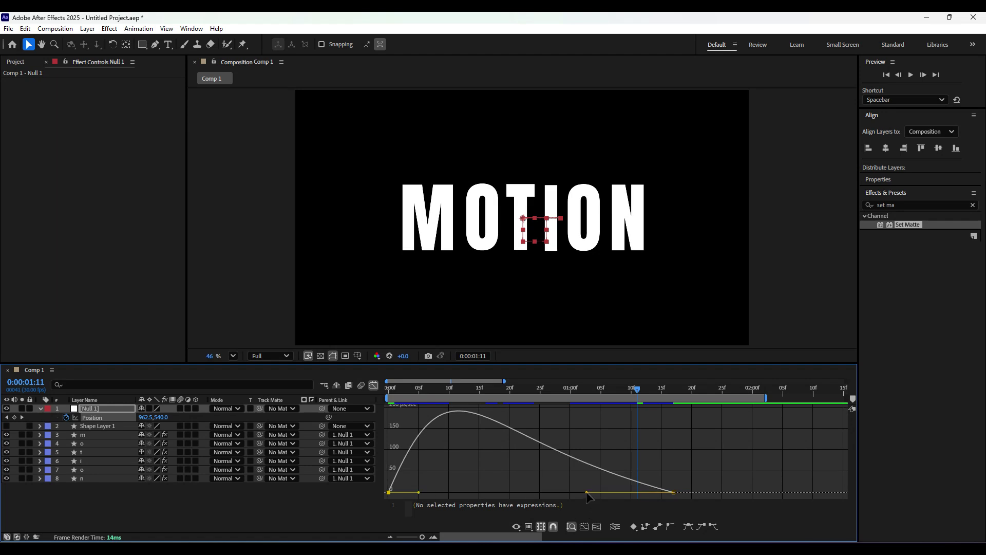
drag(586, 492, 582, 493)
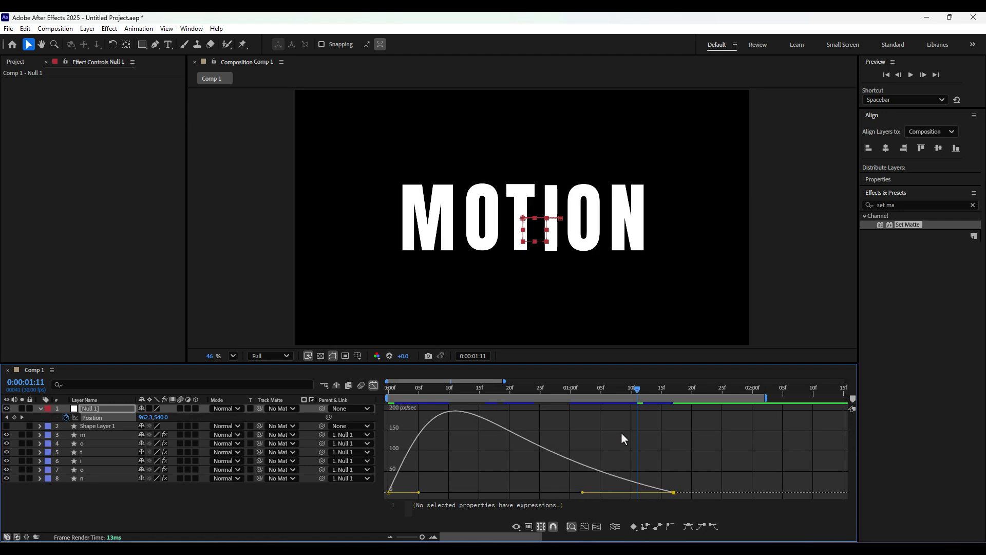
key(space)
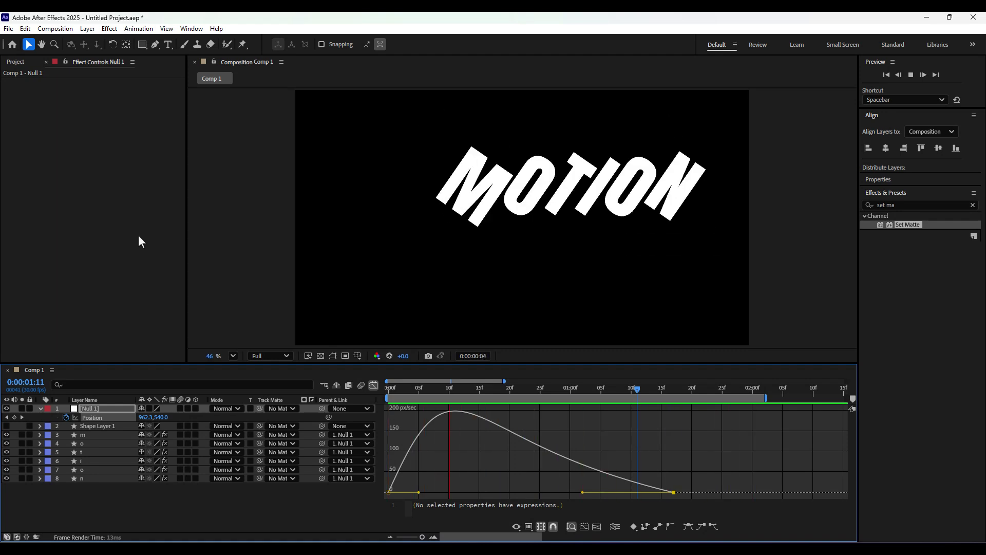
key(space)
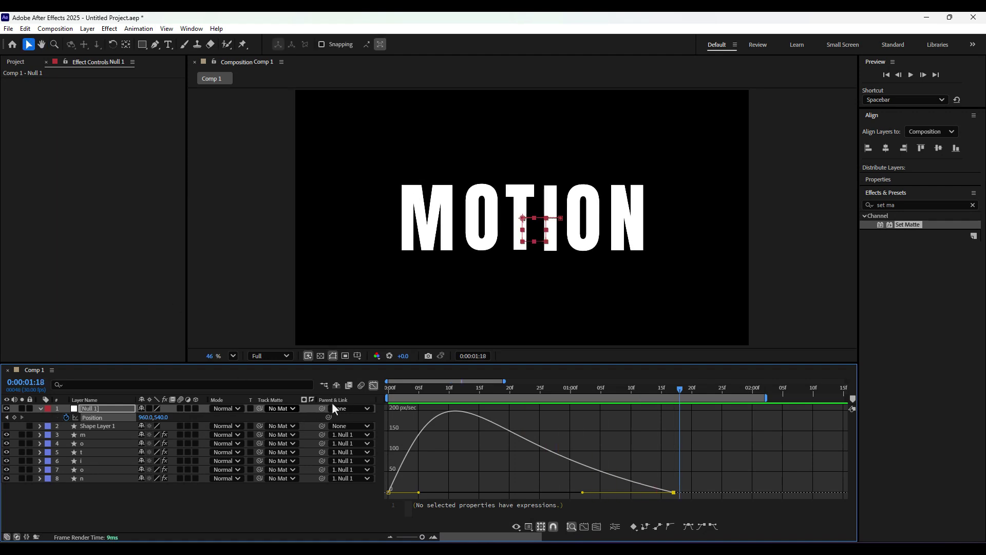
Close the Graph Editor, collapse the null layer's properties and zoom in on the timeline around 0:00:01:18
click(374, 385)
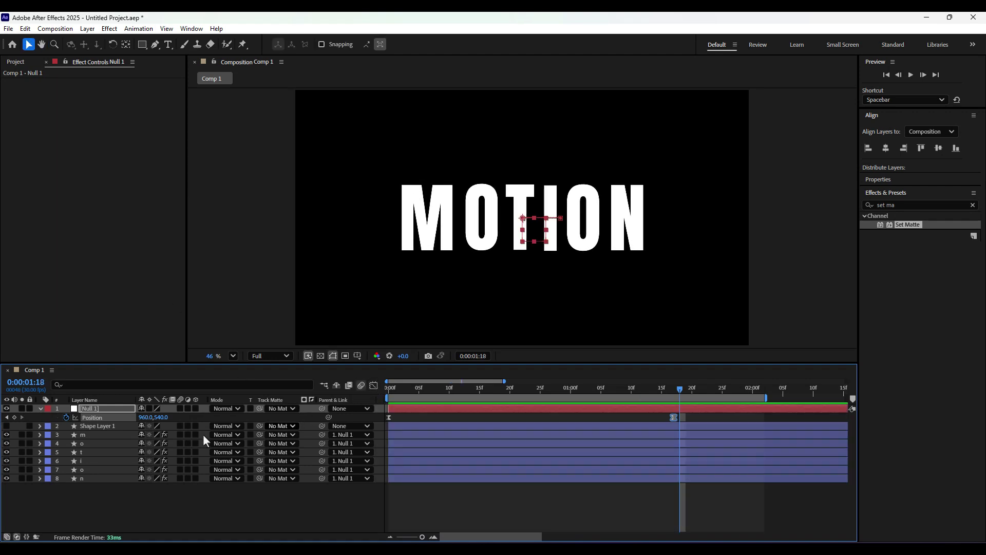
click(40, 409)
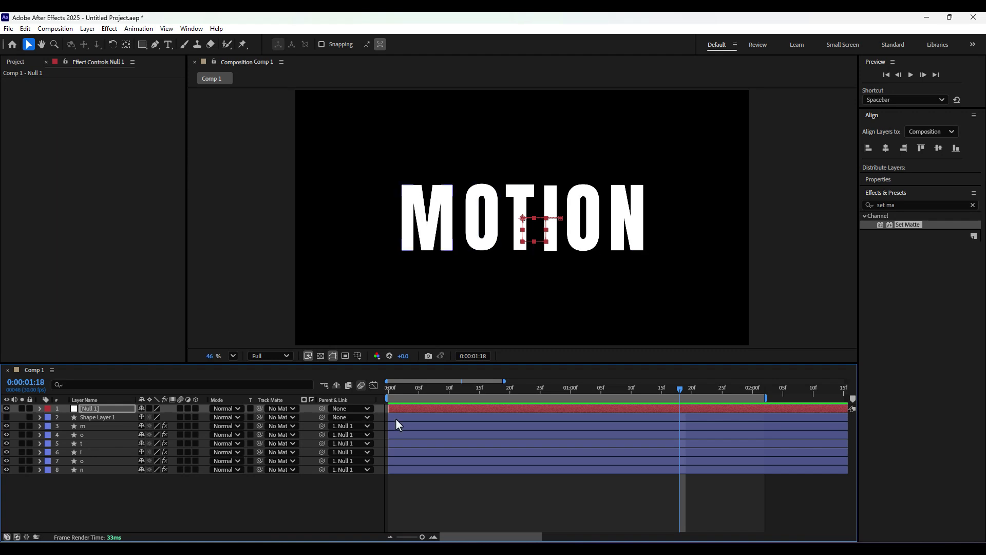
scroll(422, 538, up, 2)
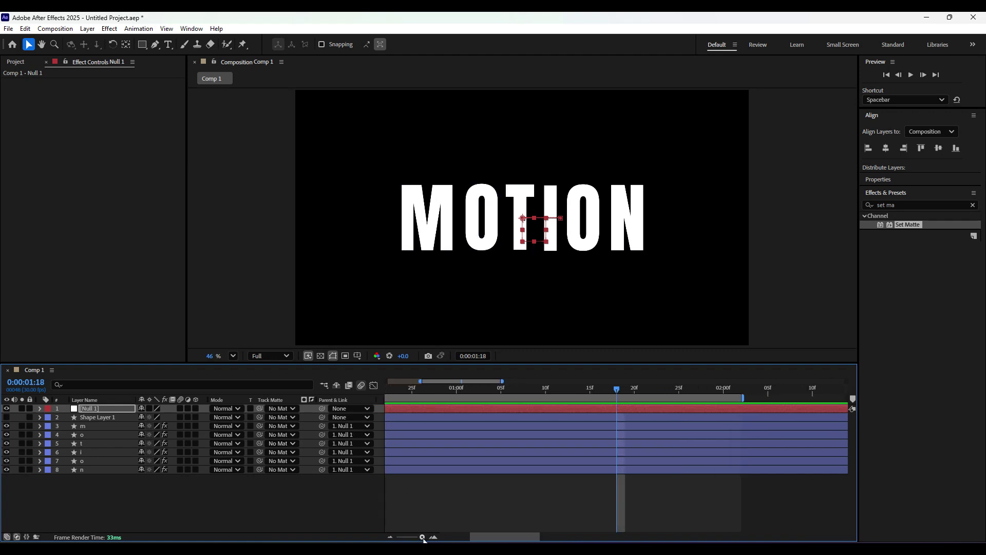
Stagger the start of the o, t, i, o and n layers by two frames each after m, and preview the cascade
drag(478, 537, 444, 537)
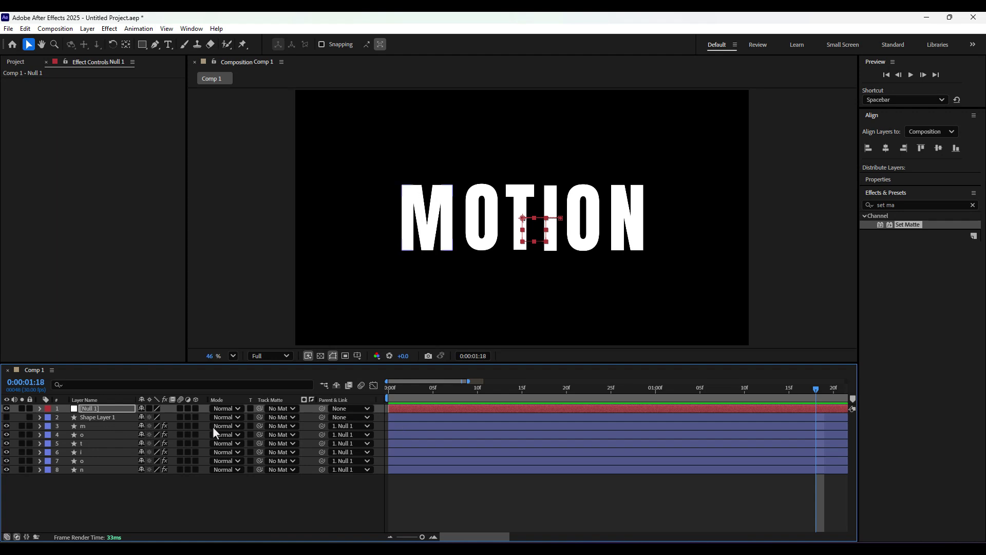
click(406, 436)
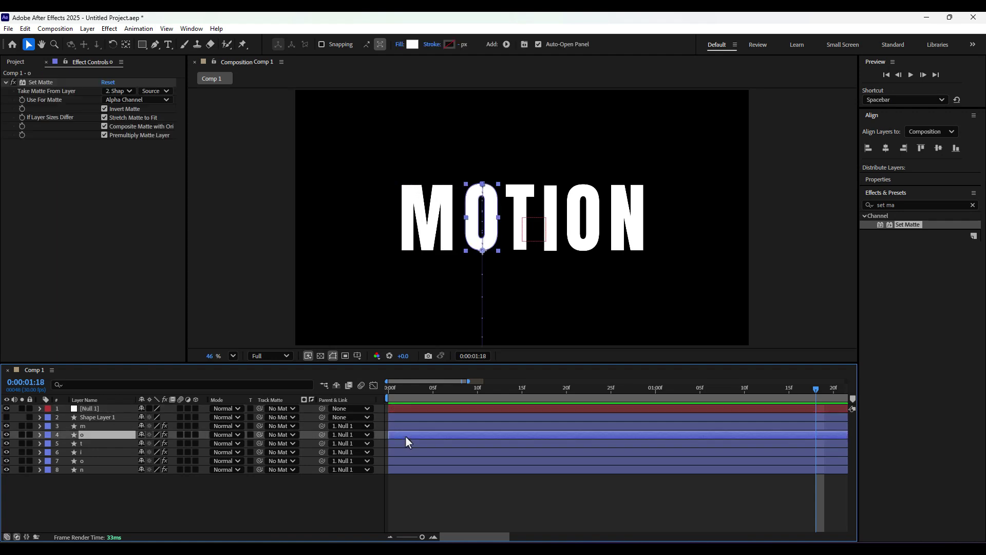
drag(406, 435, 412, 436)
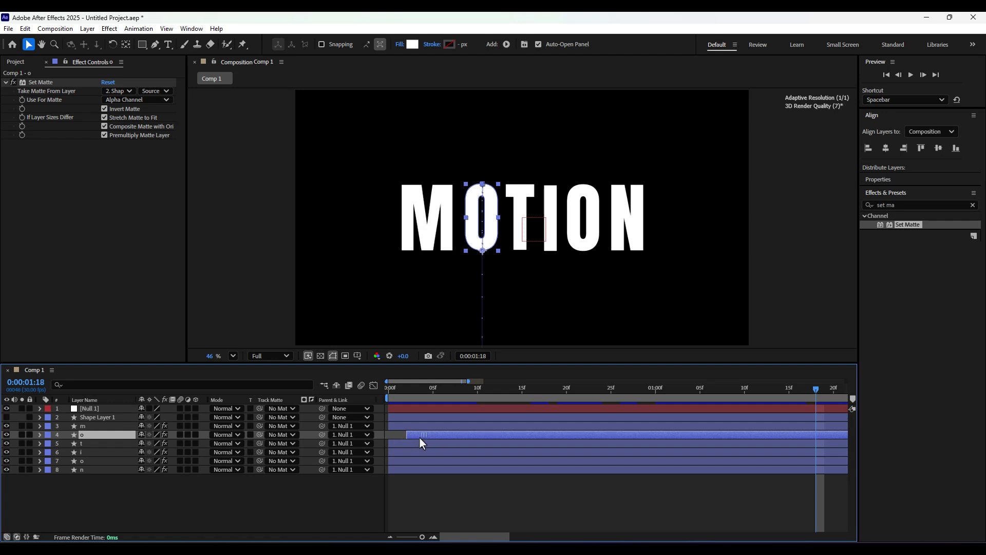
drag(417, 445, 556, 471)
key(space)
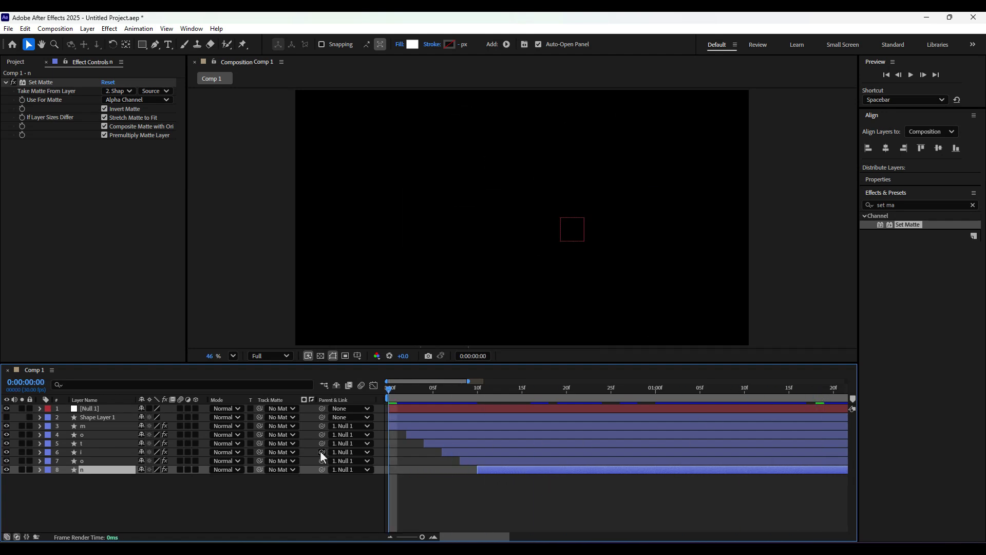
key(space)
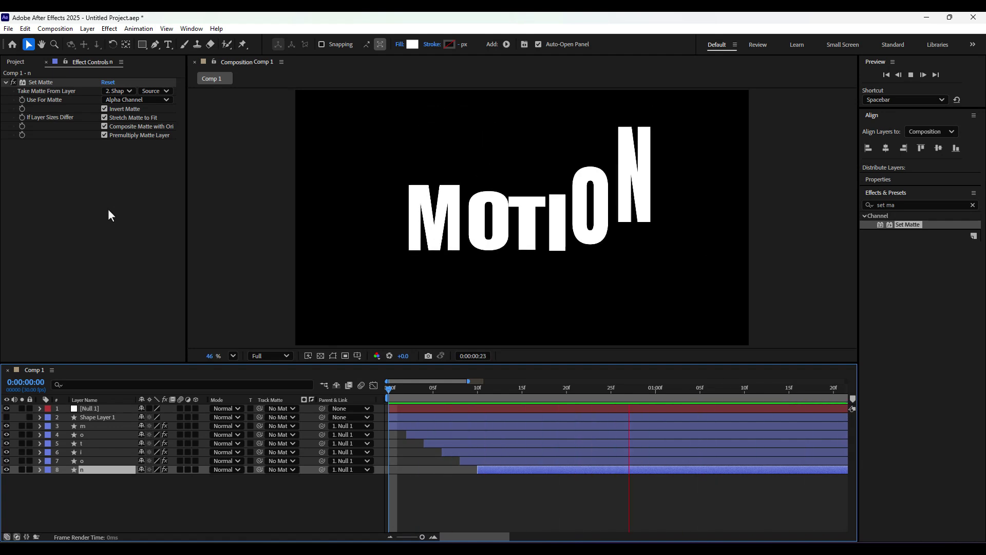
key(space)
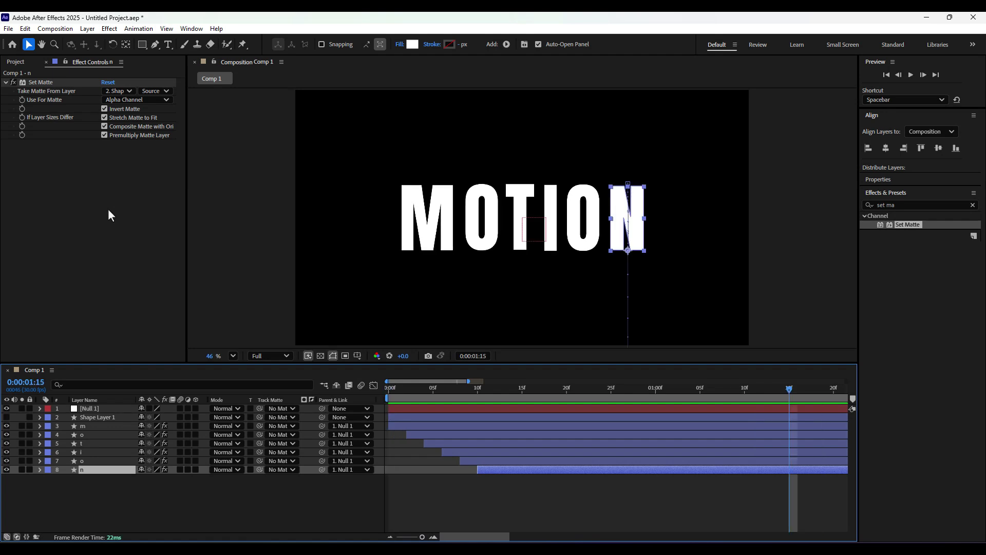
Apply the Echo effect to the m layer and set its Echo Time to -0.001 seconds
click(104, 426)
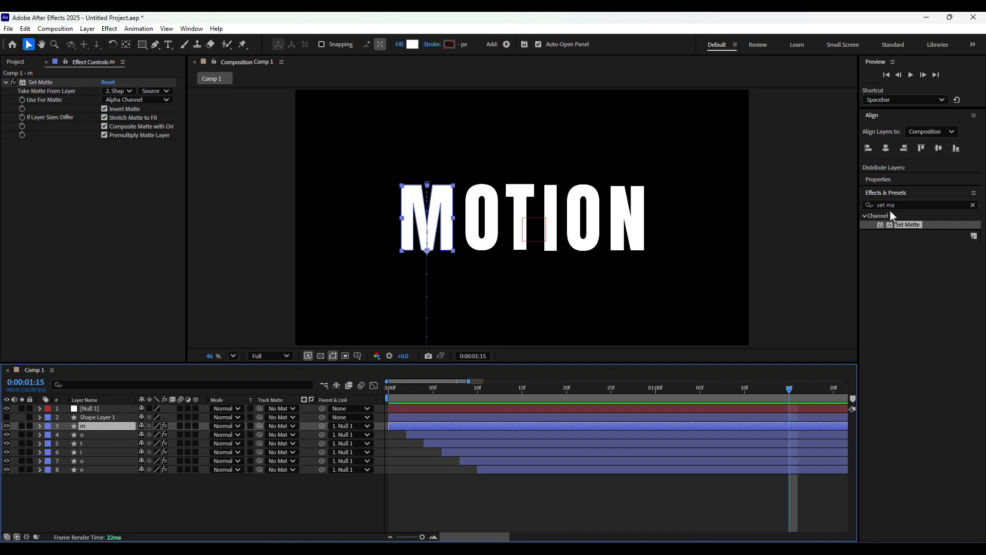
click(872, 205)
text(echo)
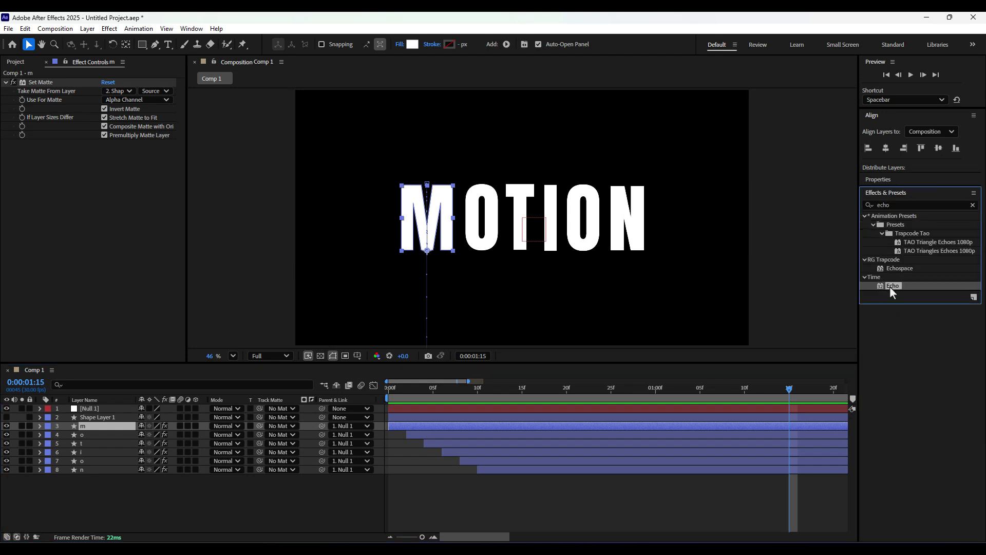
drag(890, 286, 117, 429)
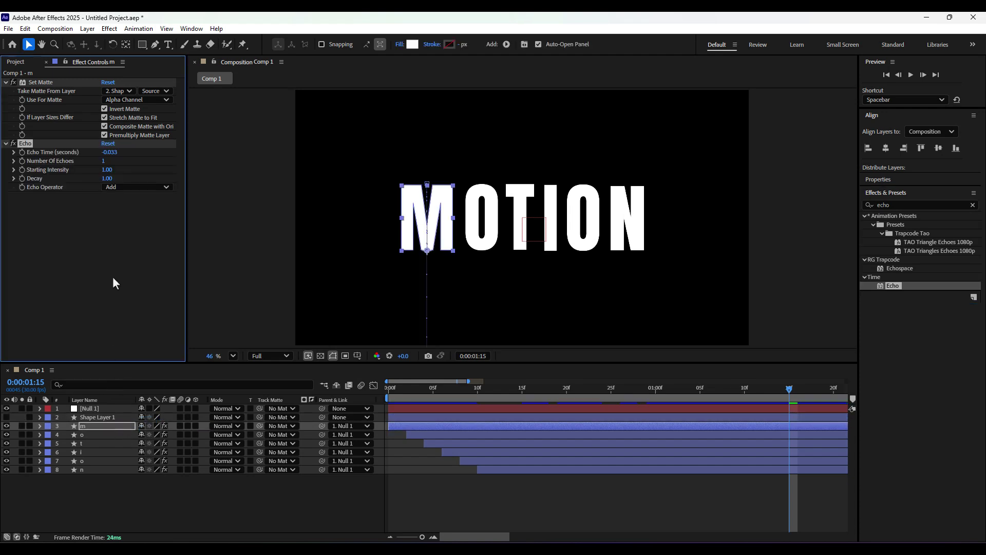
click(110, 153)
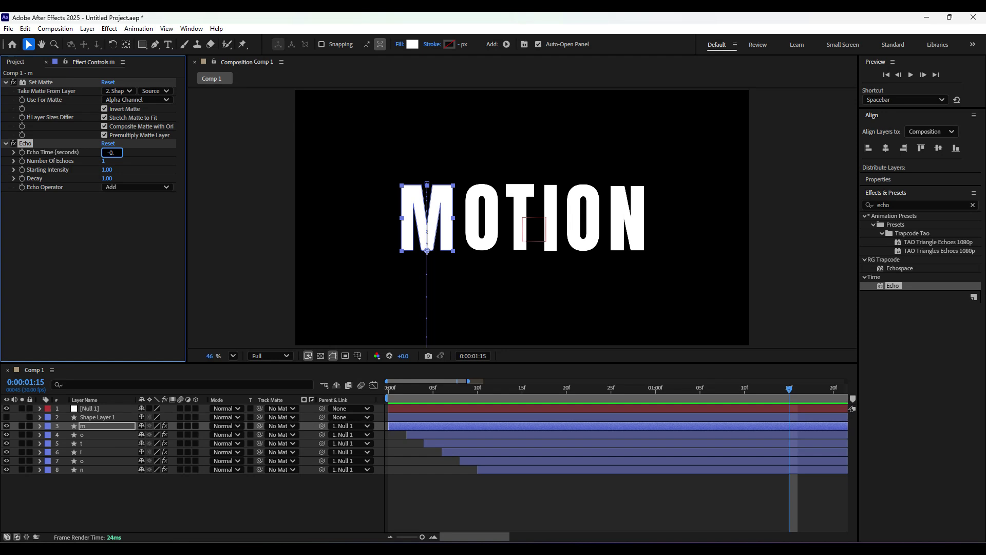
key(Return)
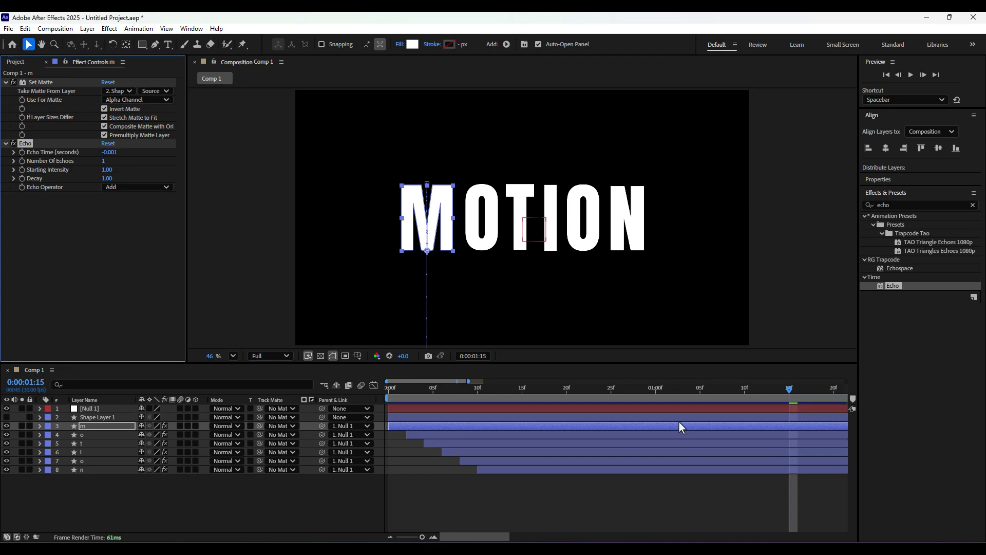
At 0:00:00:09, set the m layer's Echo to 40 echoes with a Decay of 0.92
drag(680, 423, 470, 424)
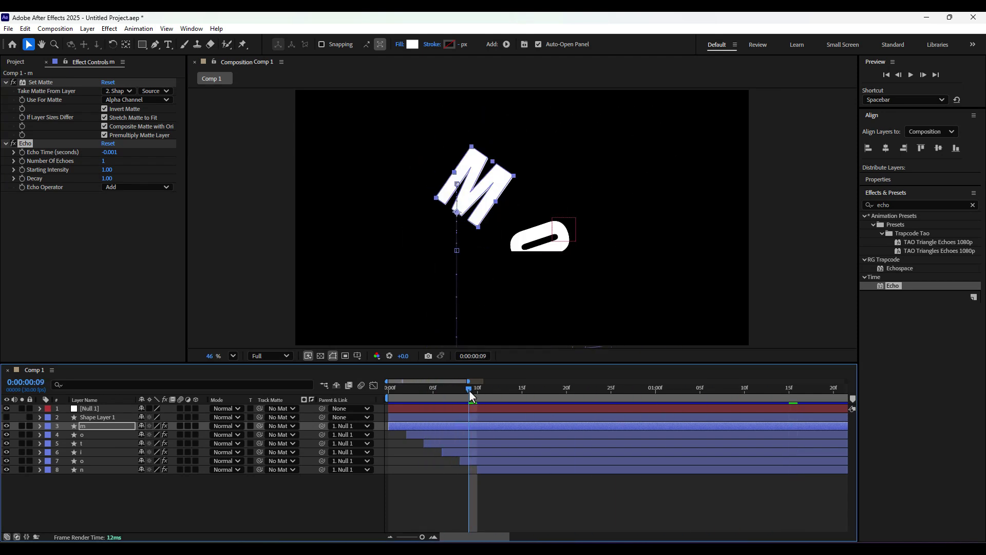
drag(470, 391, 467, 391)
drag(104, 161, 109, 182)
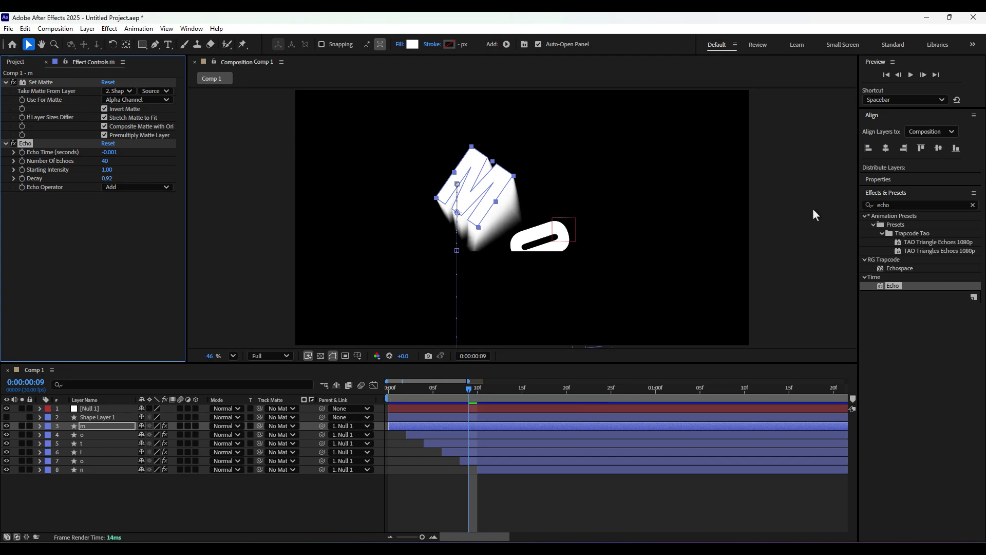
Find the Fill effect and add it to the m layer below Echo
click(867, 208)
text(fill)
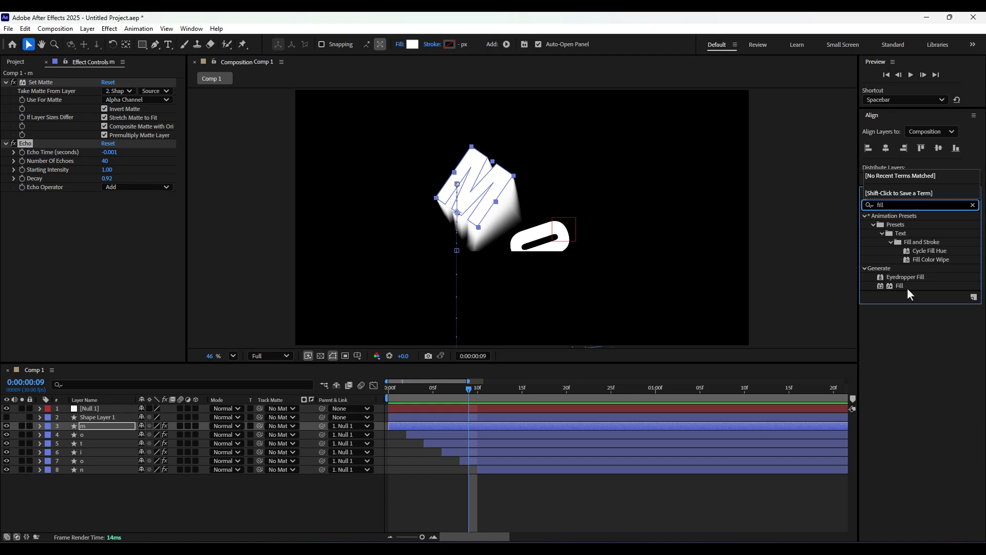
drag(905, 286, 110, 426)
Add the CC Composite effect to the m layer after Fill and preview the letter's trail
click(870, 205)
text(comp)
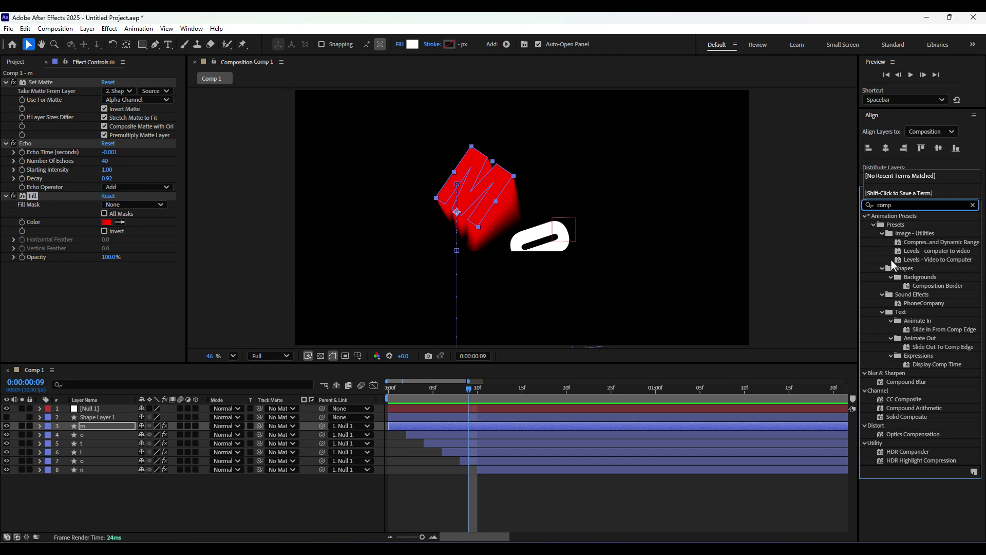
drag(897, 399, 97, 426)
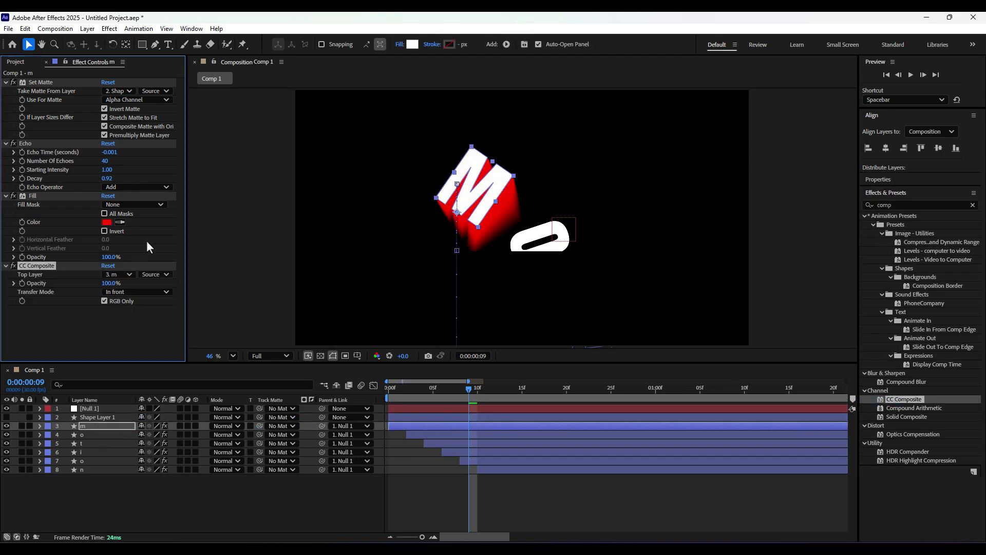
key(space)
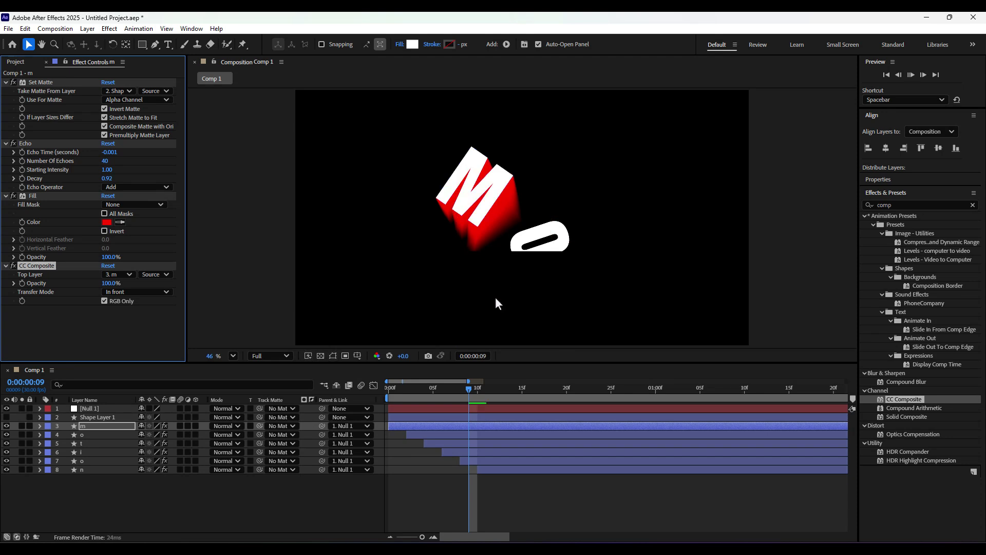
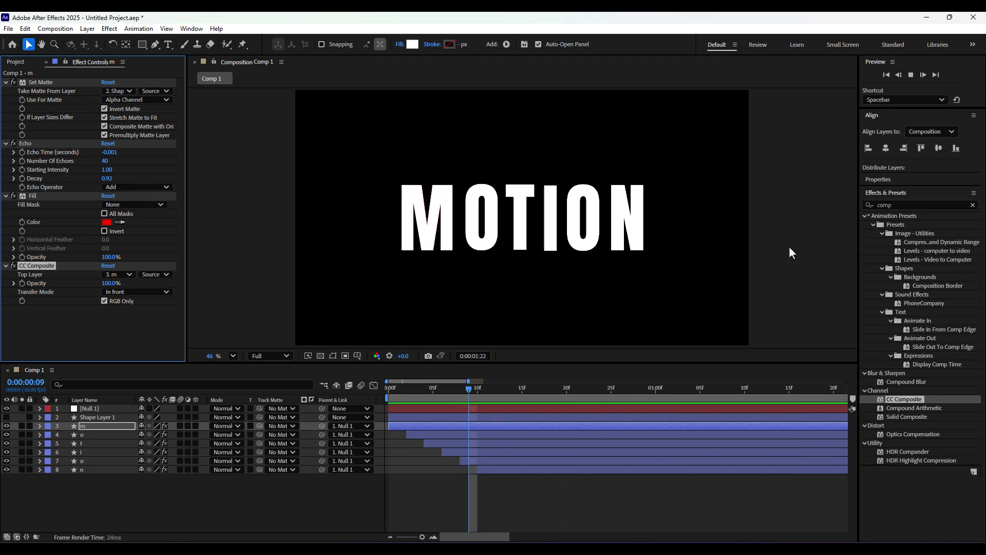
key(space)
At 0:00:00:10, copy the m layer's Echo and Fill effects onto the o, t, i, o and n layers
click(477, 389)
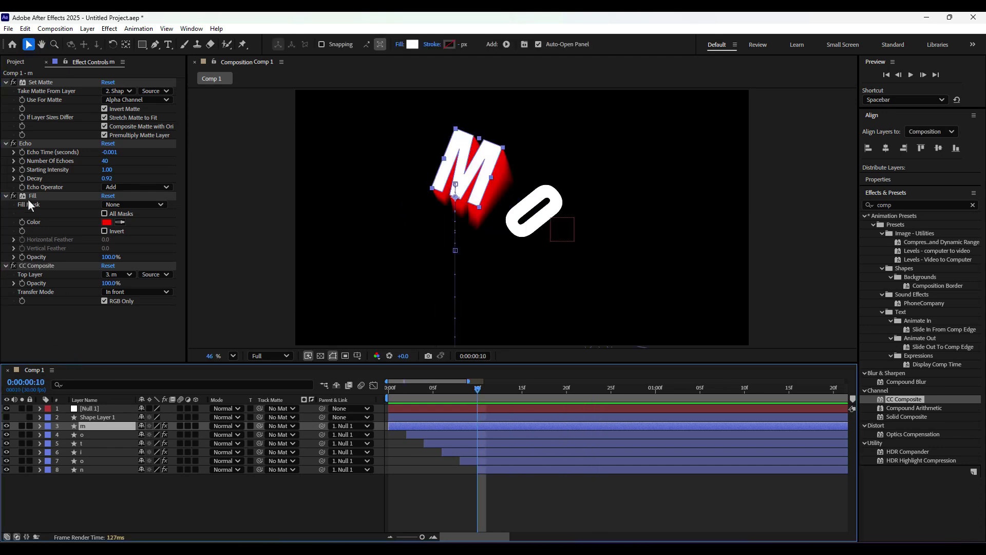
click(23, 143)
ctrl+click(32, 196)
key(ctrl+c)
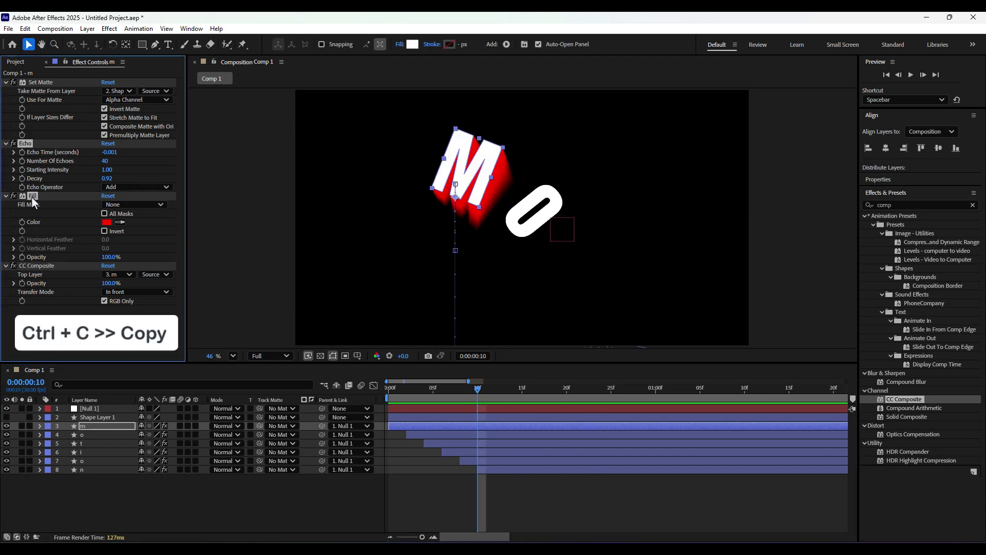
click(62, 434)
shift+click(72, 469)
key(ctrl+v)
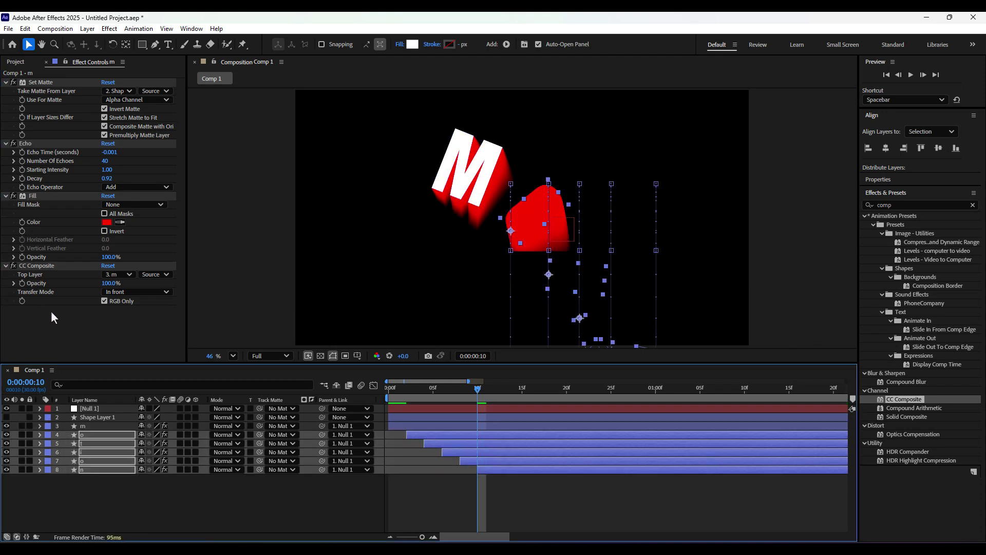
click(96, 485)
Apply CC Composite individually to the o, t, i, o and n layers and preview the whole word
click(97, 432)
double_click(907, 399)
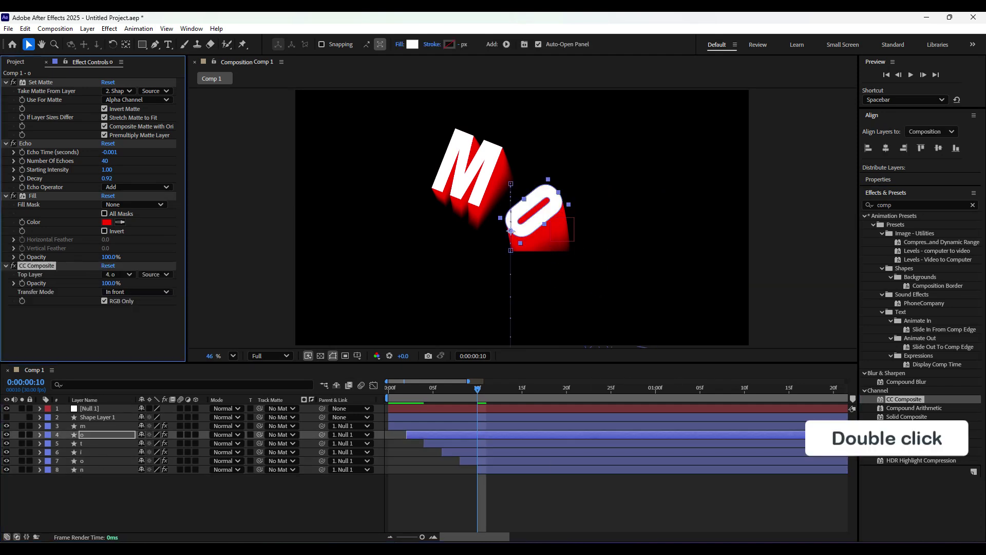
click(84, 443)
double_click(907, 400)
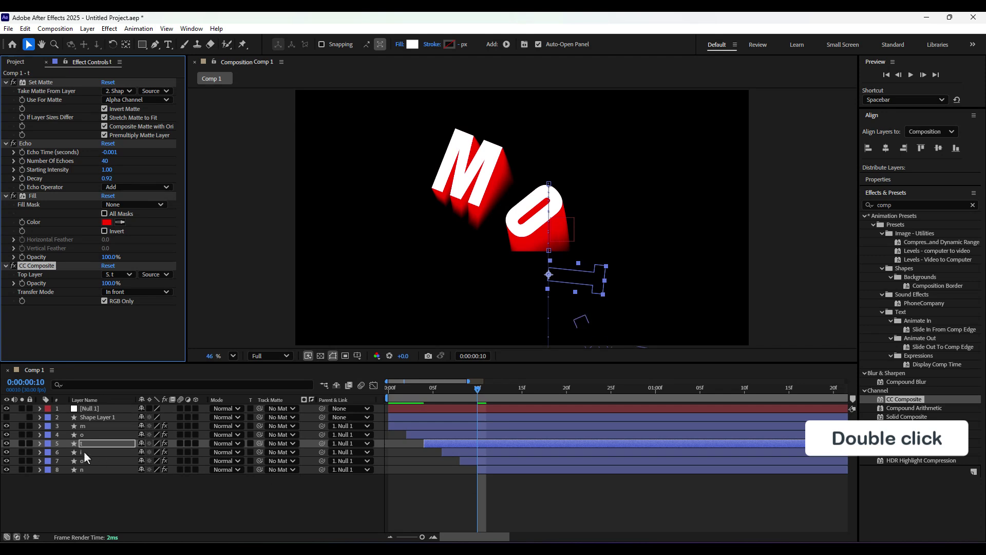
click(85, 452)
double_click(905, 401)
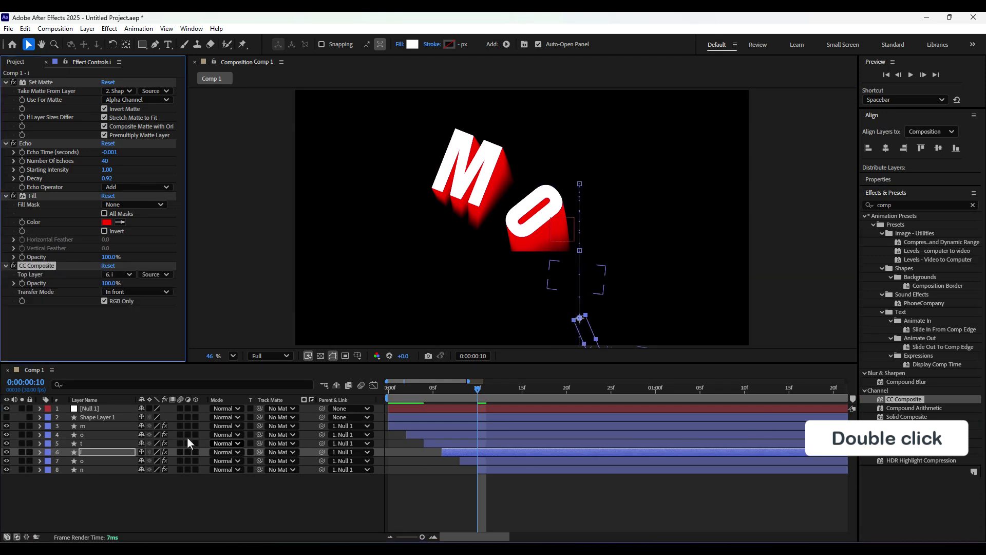
click(117, 461)
double_click(905, 402)
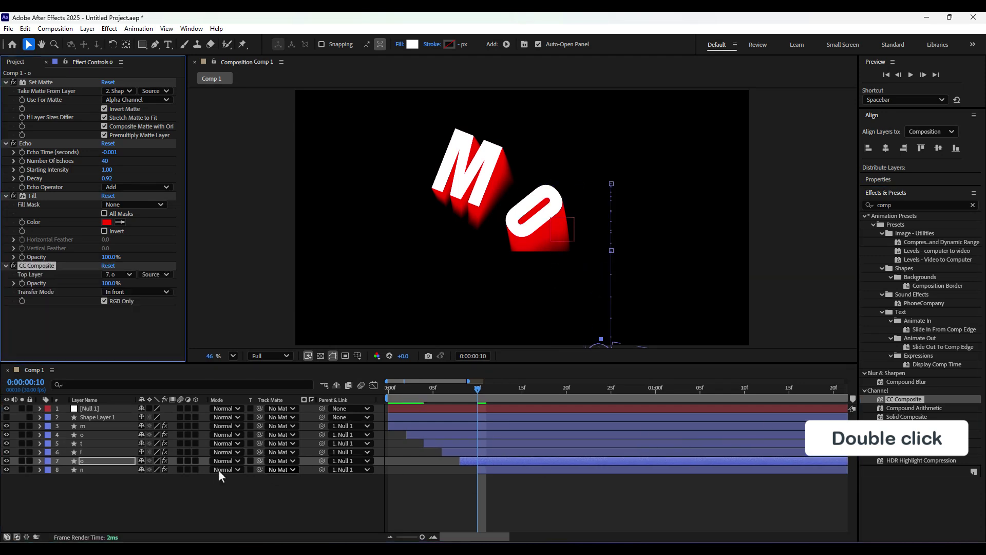
click(98, 470)
double_click(911, 399)
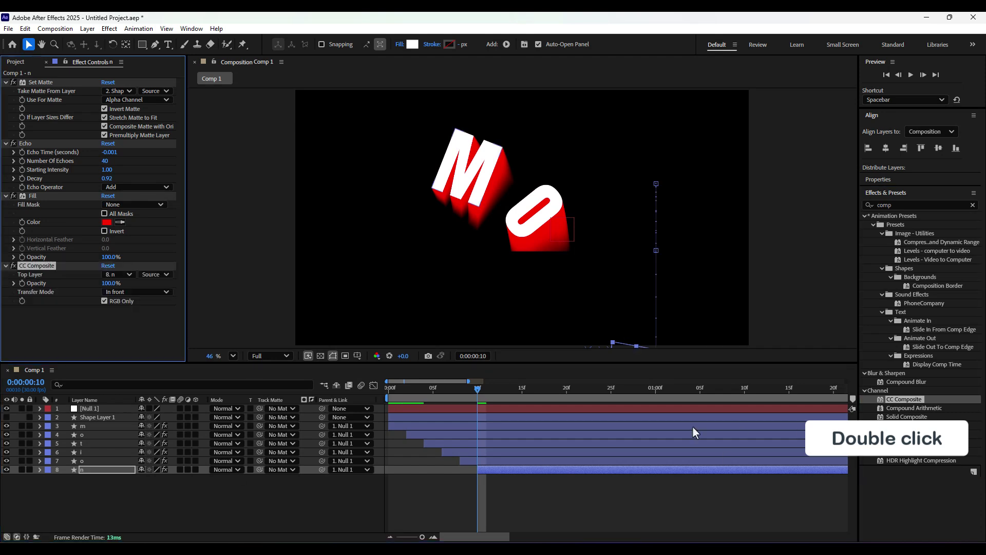
key(space)
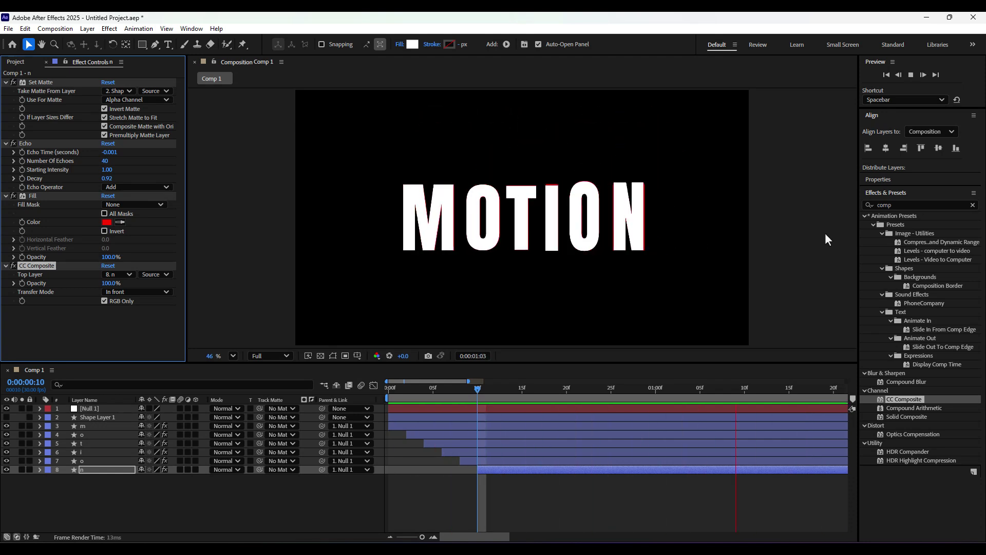
key(space)
Set the blending mode of all six letter layers to Dissolve and check the grainy trails at 0:00:00:19
drag(64, 430, 153, 479)
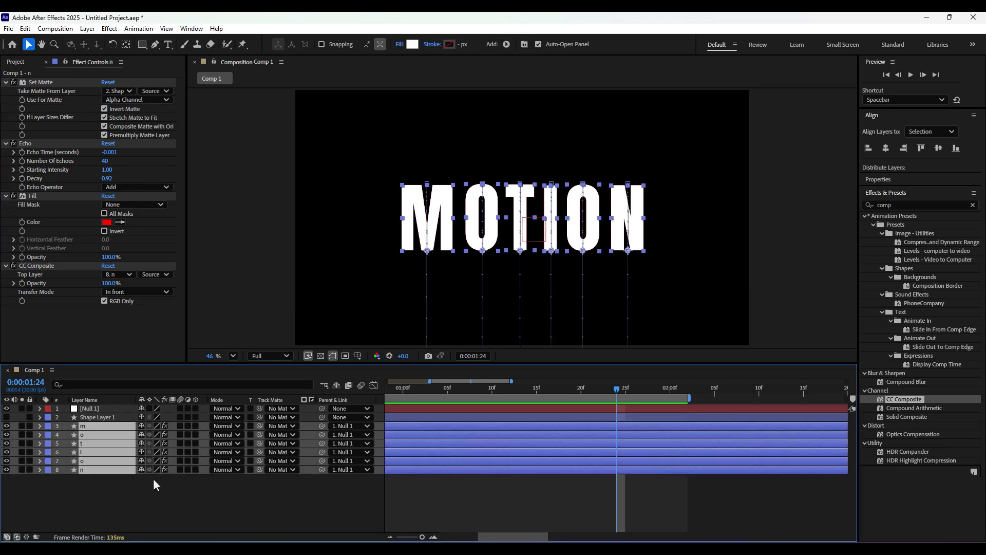
click(236, 427)
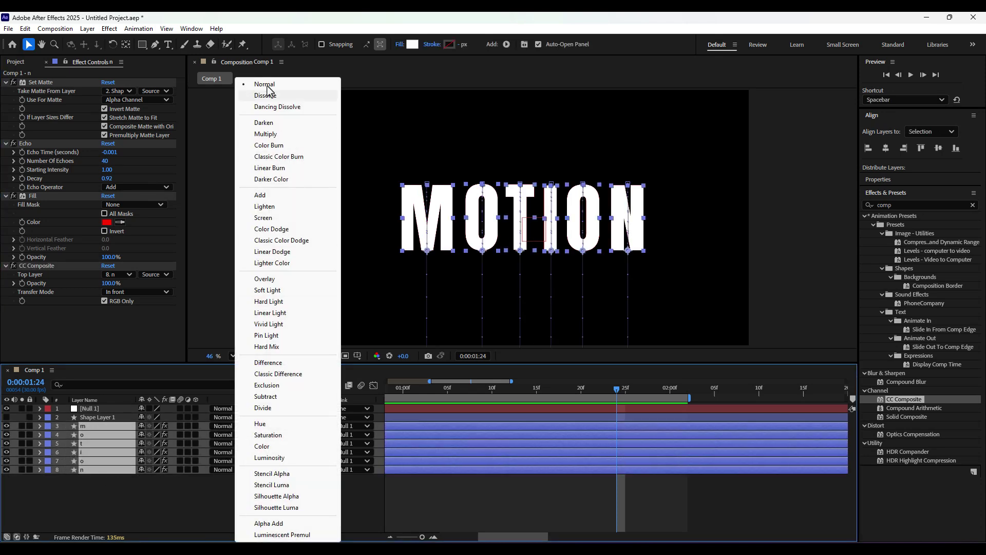
click(267, 92)
key(space)
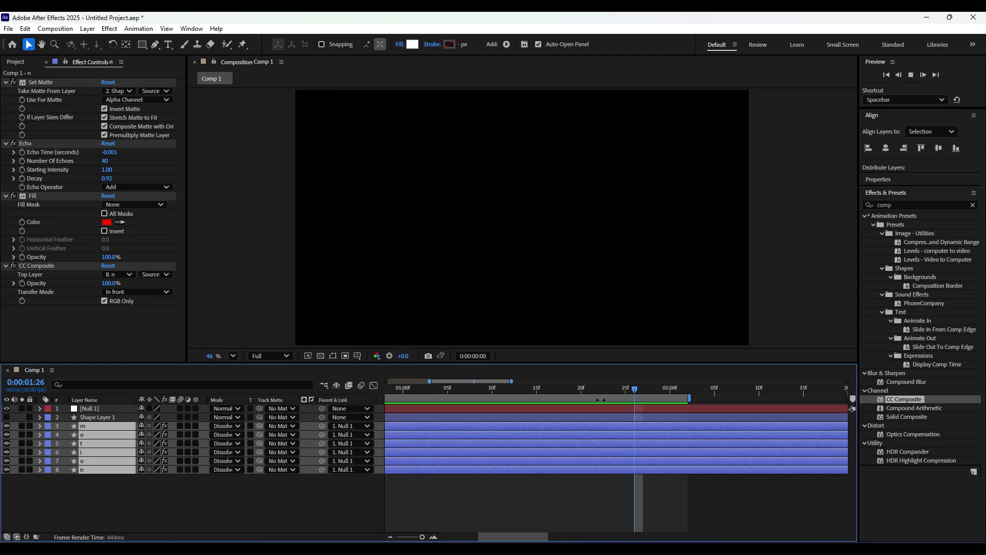
click(601, 400)
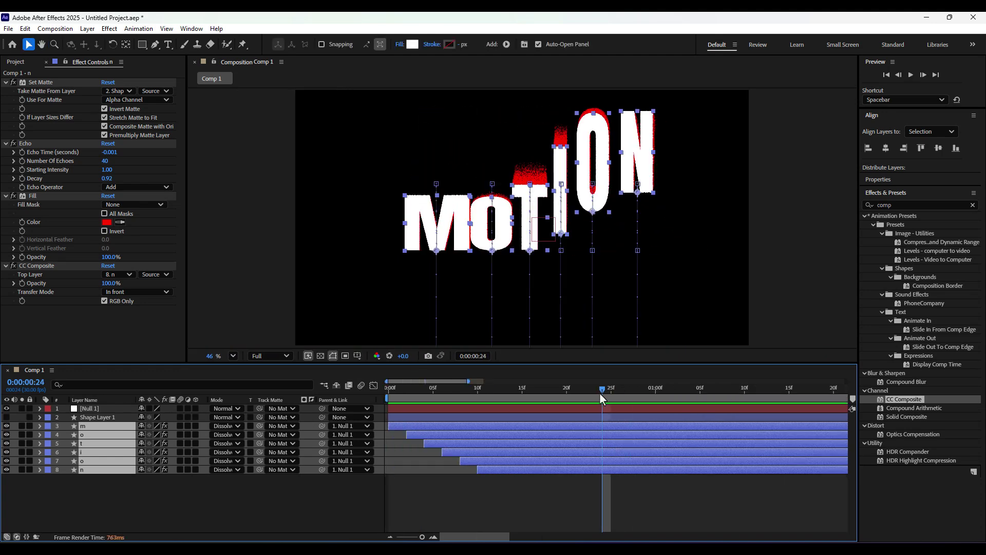
drag(601, 393, 558, 393)
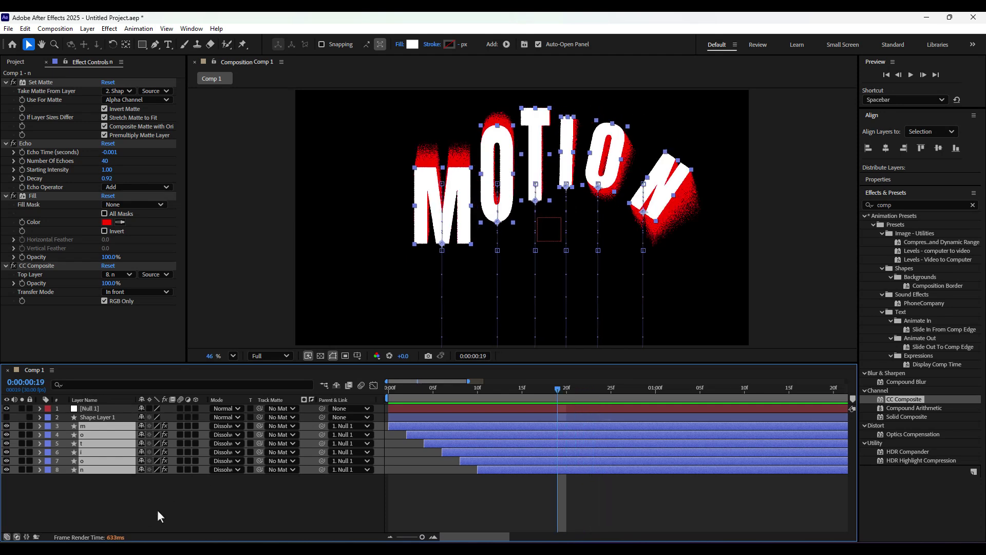
click(157, 512)
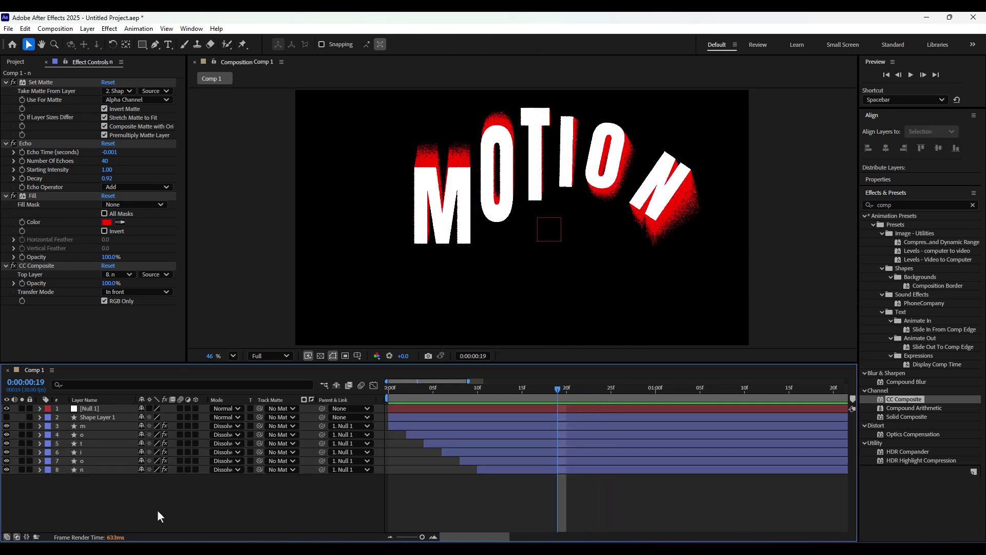
Set the Fill effect color on the m layer to DC192F
click(94, 425)
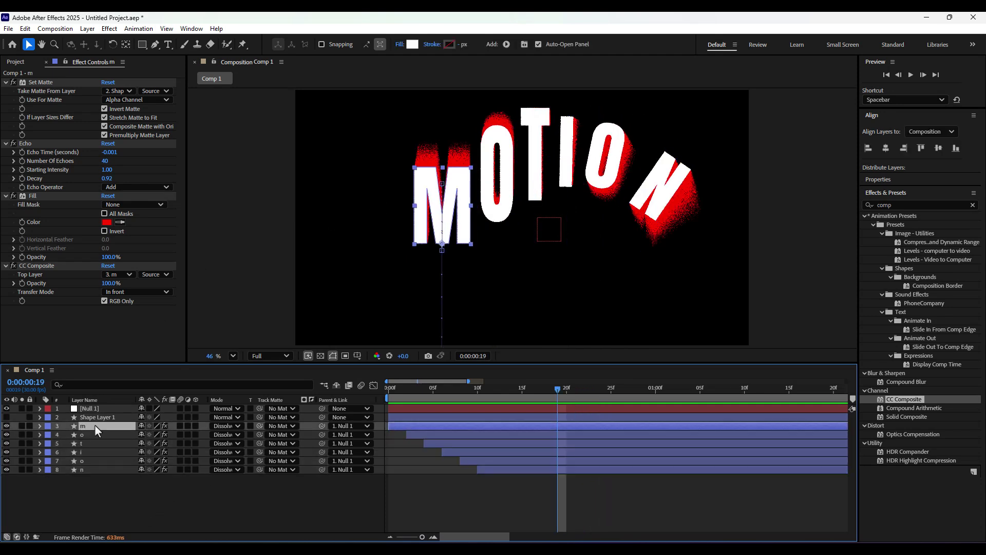
click(102, 223)
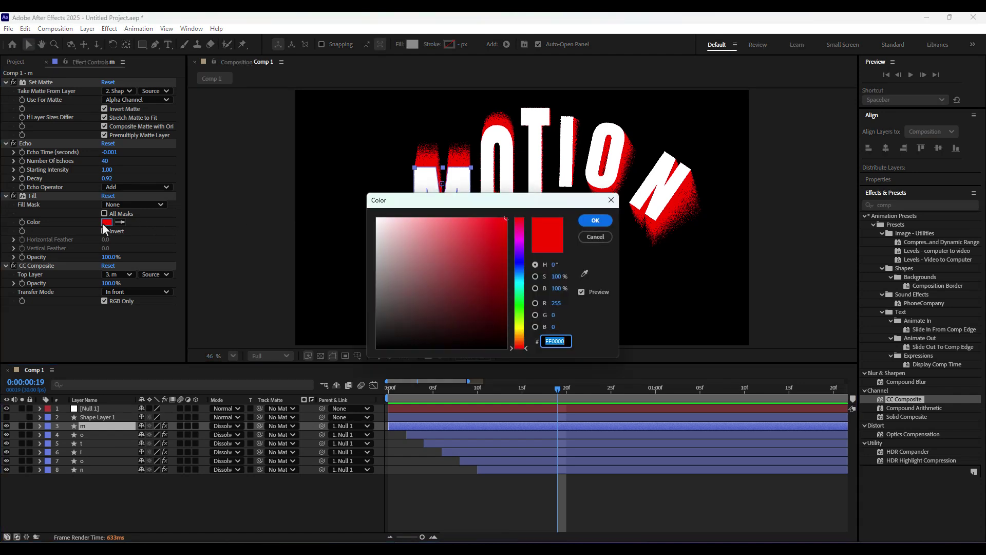
text(DC)
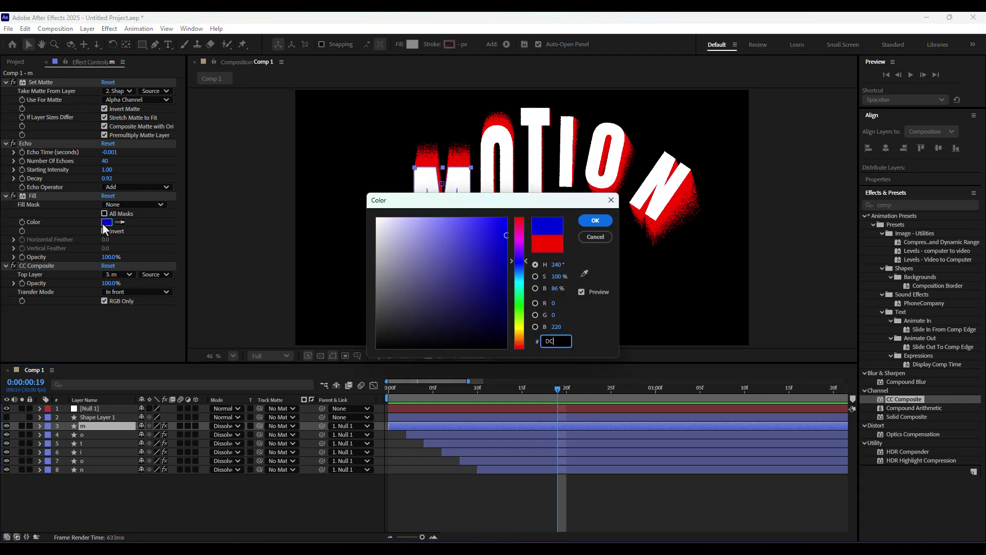
text(192)
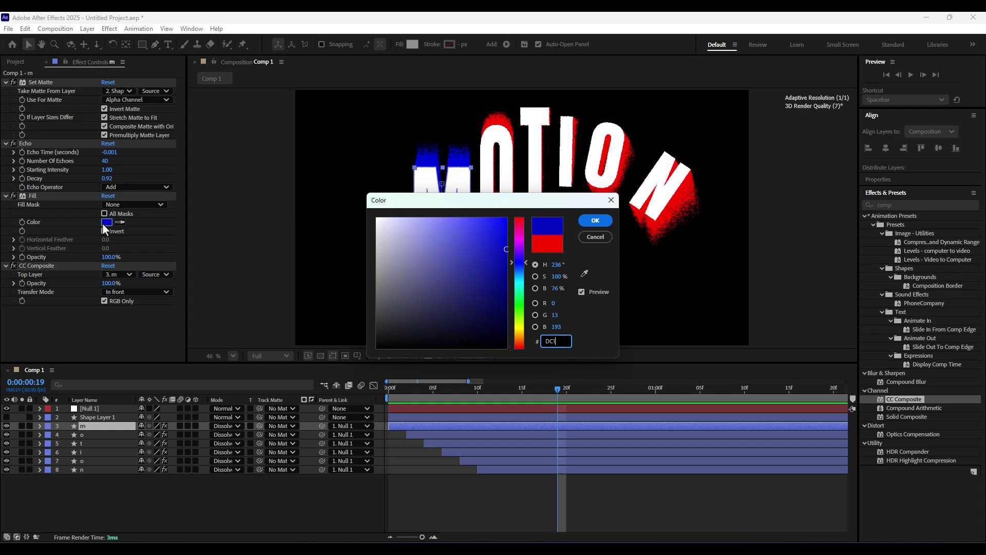
text(F)
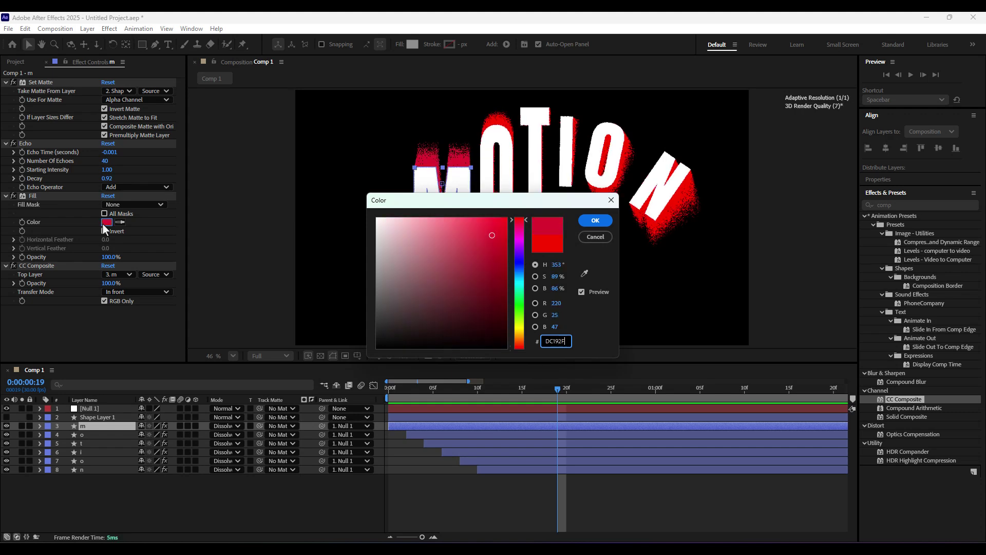
click(595, 220)
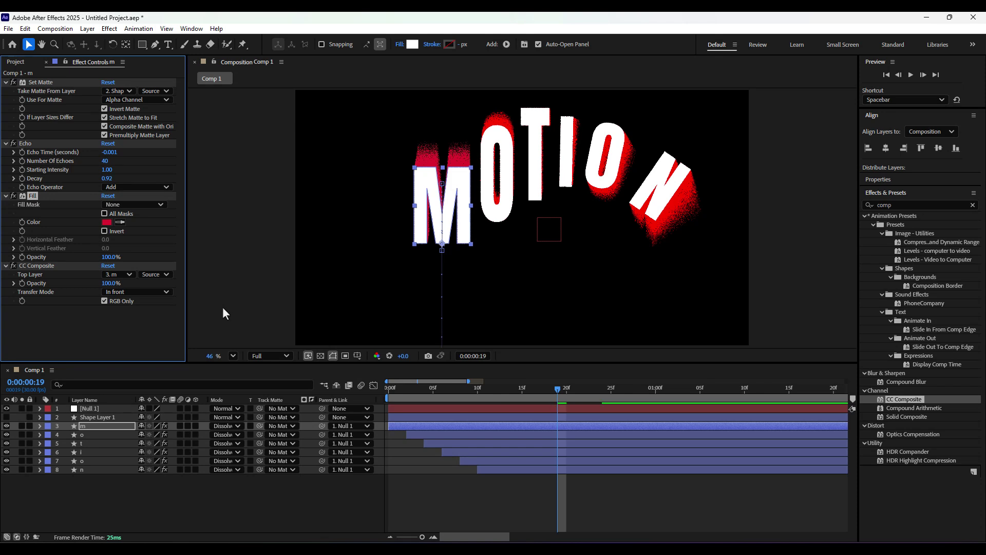
Find the m layer's color properties and set its shape Fill 1 color to FAC235
click(99, 429)
click(76, 385)
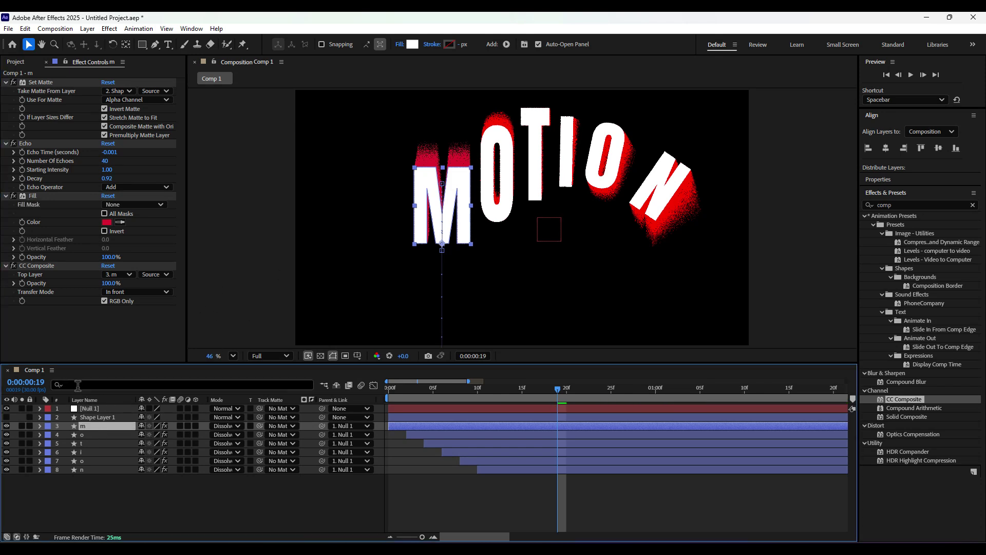
text(col)
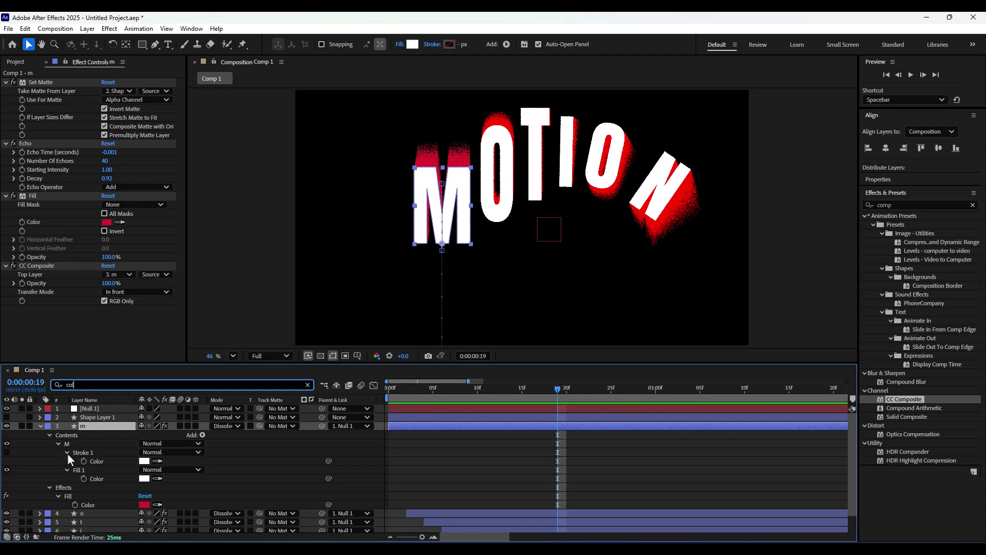
click(144, 479)
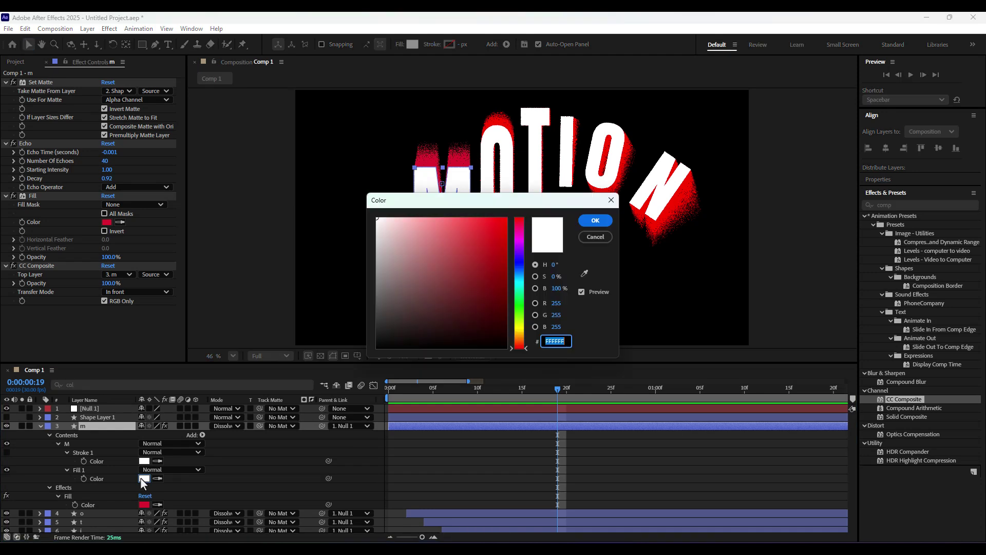
drag(466, 202, 543, 276)
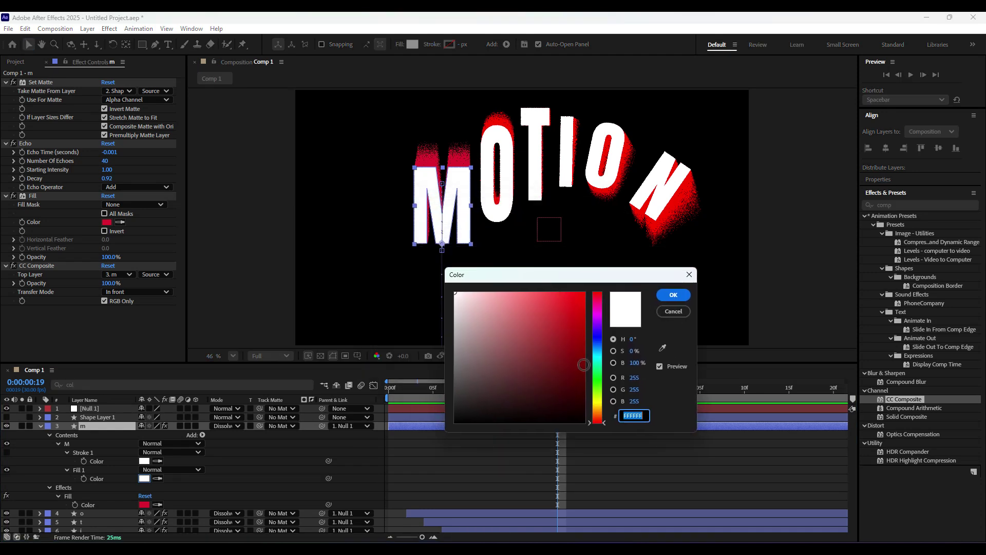
text(FAC)
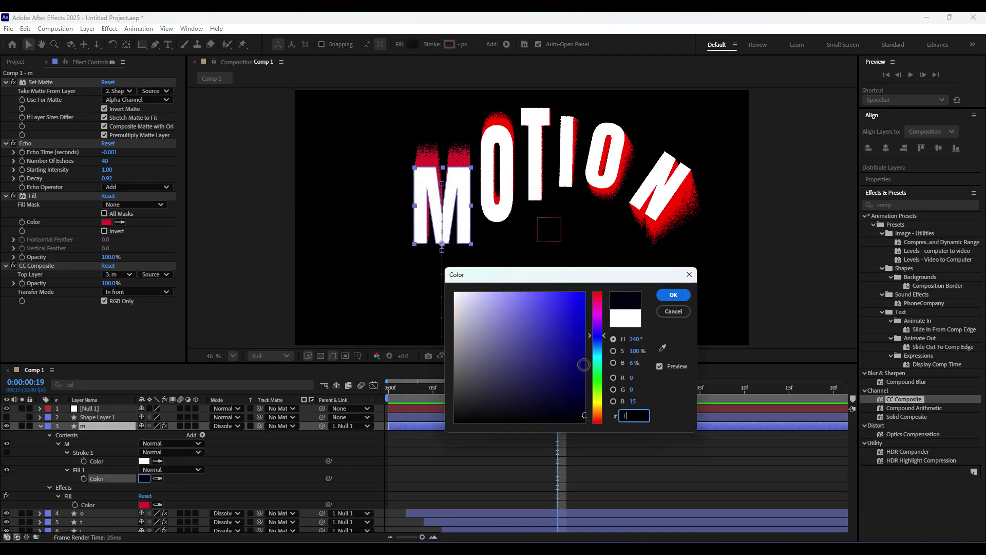
text(235)
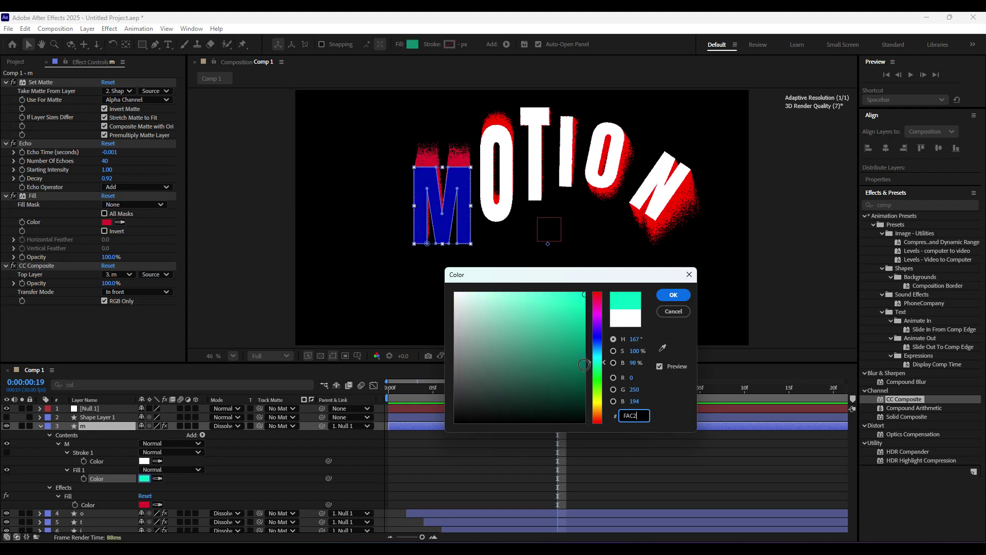
click(683, 297)
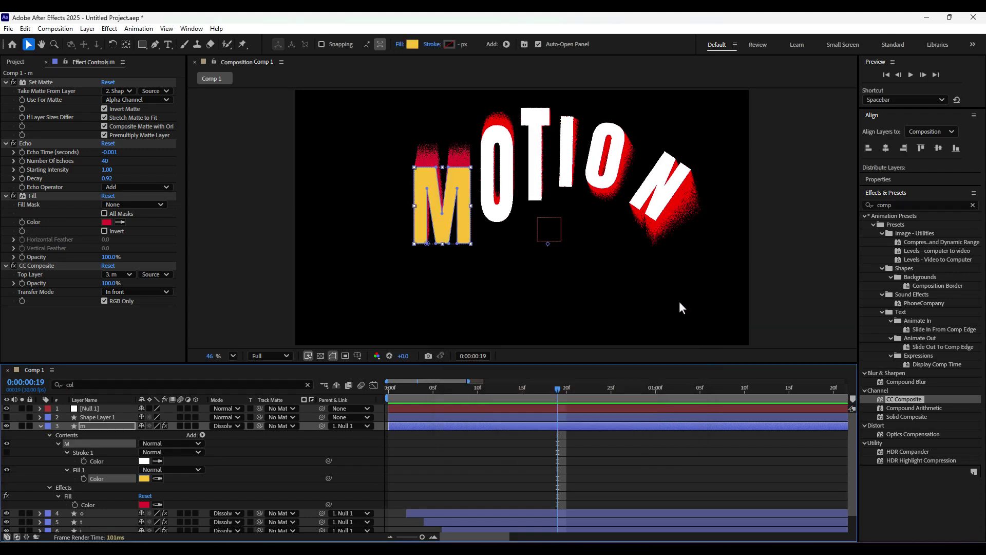
click(40, 426)
Sample the M's crimson trail for the first o layer's Fill effect and its yellow for the letter's shape fill
click(97, 436)
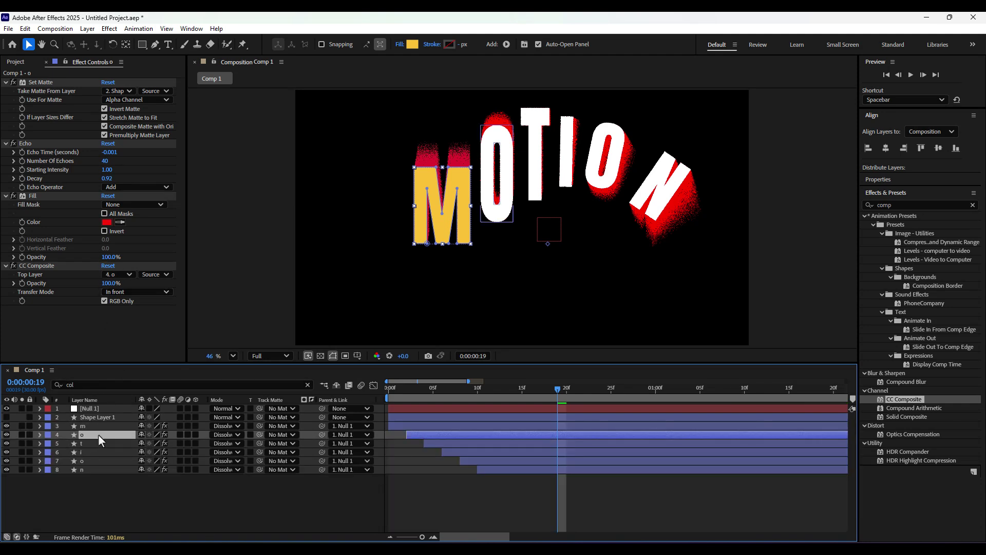
click(121, 222)
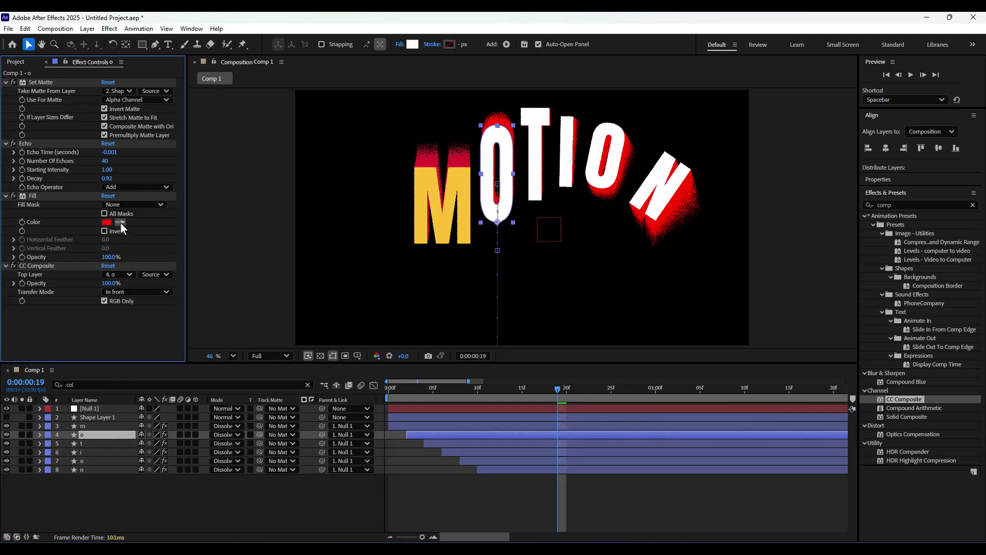
click(435, 159)
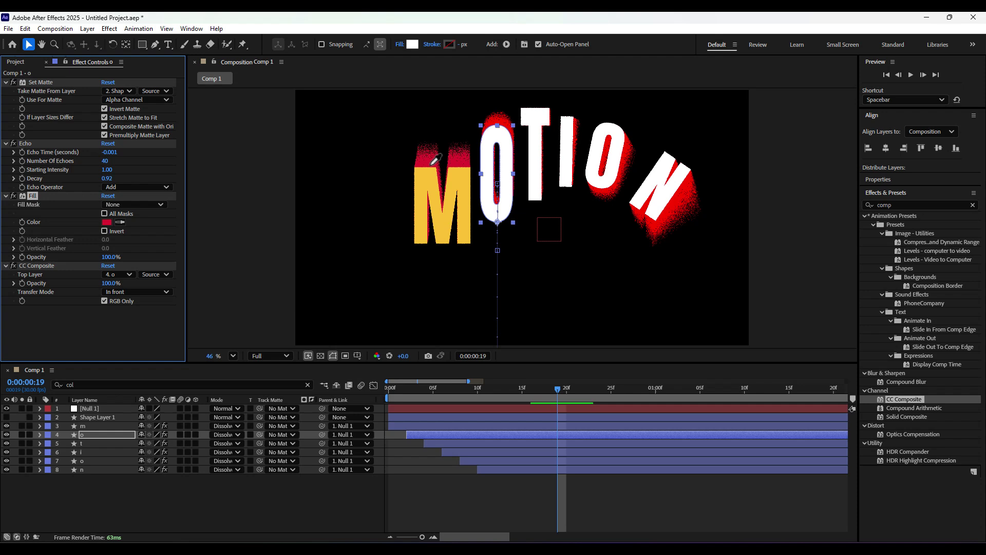
click(101, 435)
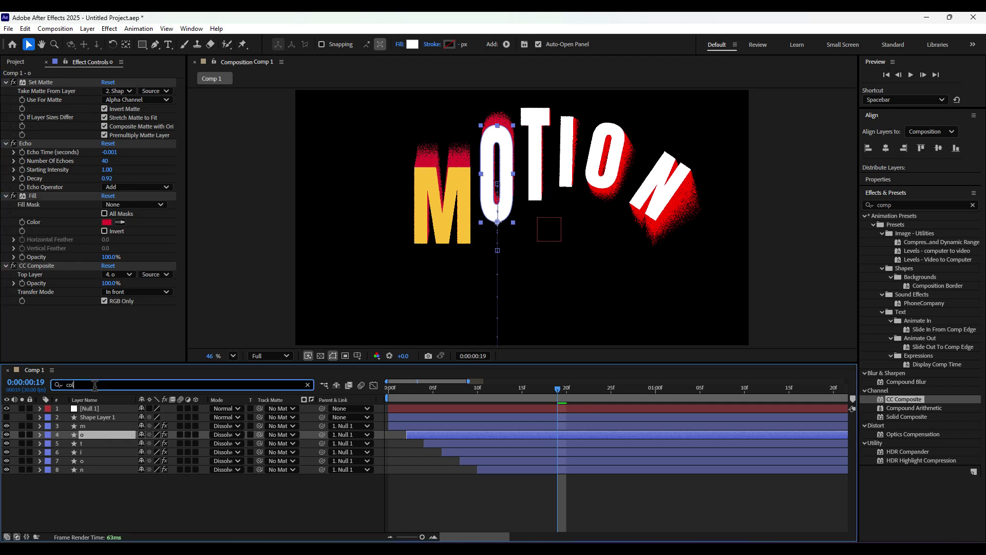
click(41, 435)
click(157, 487)
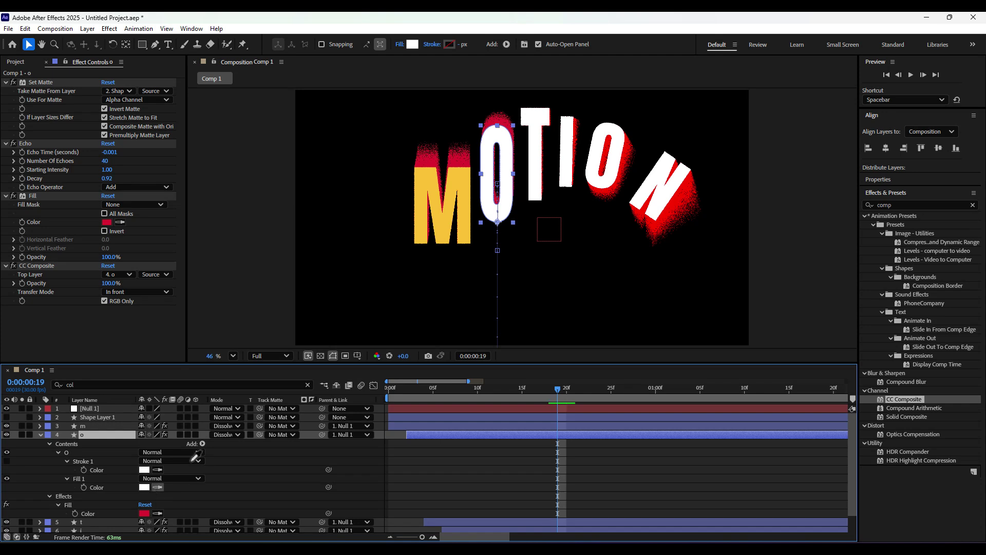
click(449, 215)
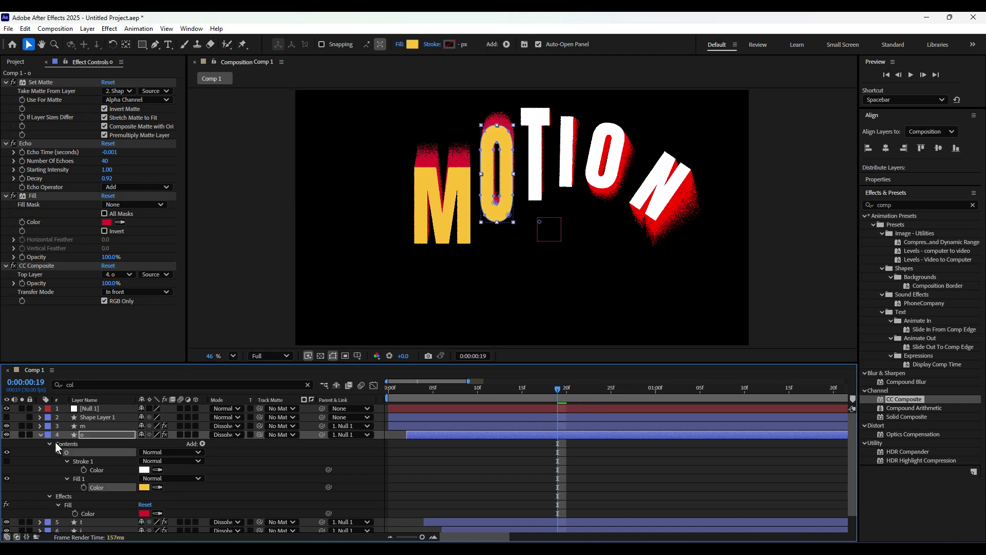
click(40, 434)
Give the t layer the sampled crimson Fill effect color and, at 0:00:00:16, the sampled yellow shape fill
click(77, 444)
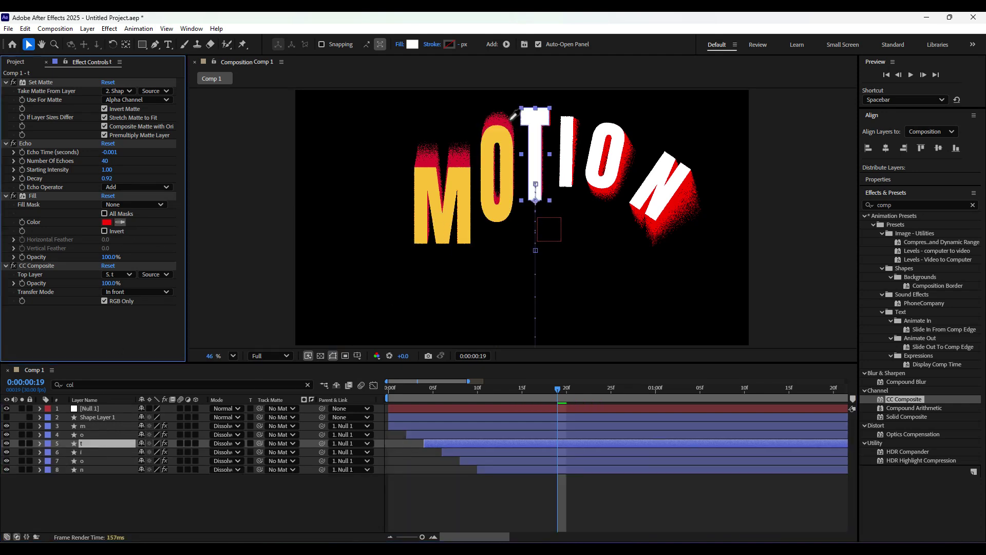
click(33, 195)
drag(557, 389, 531, 389)
click(40, 443)
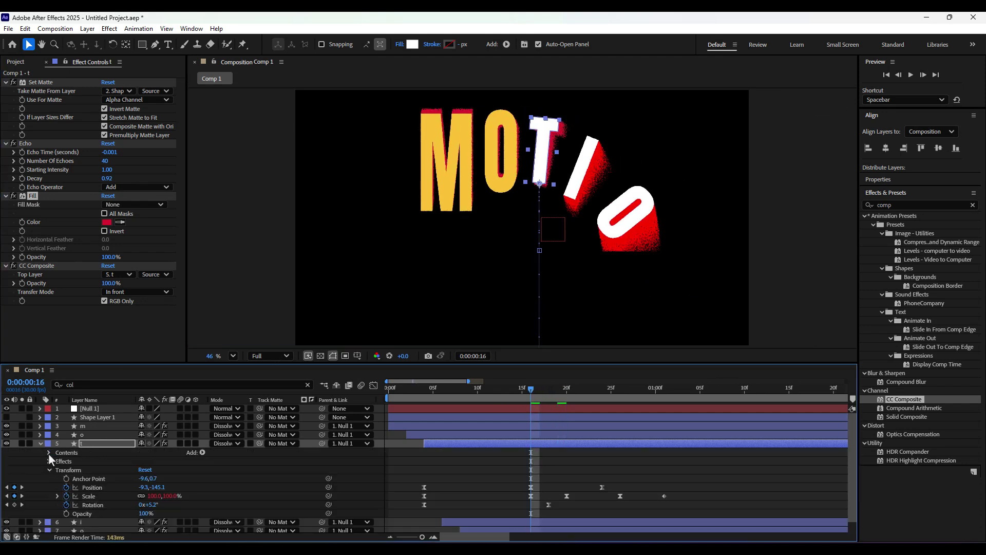
click(66, 487)
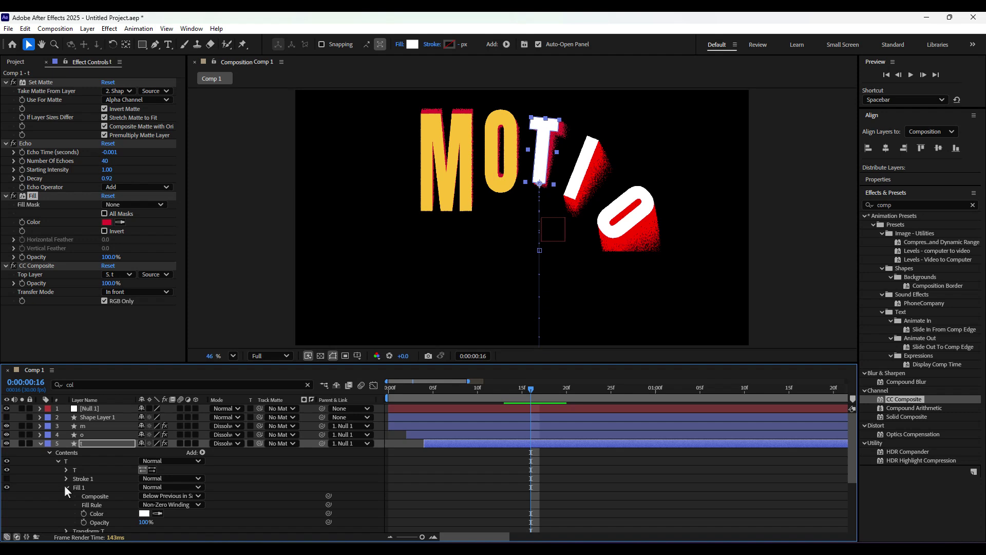
click(157, 513)
click(510, 170)
click(40, 443)
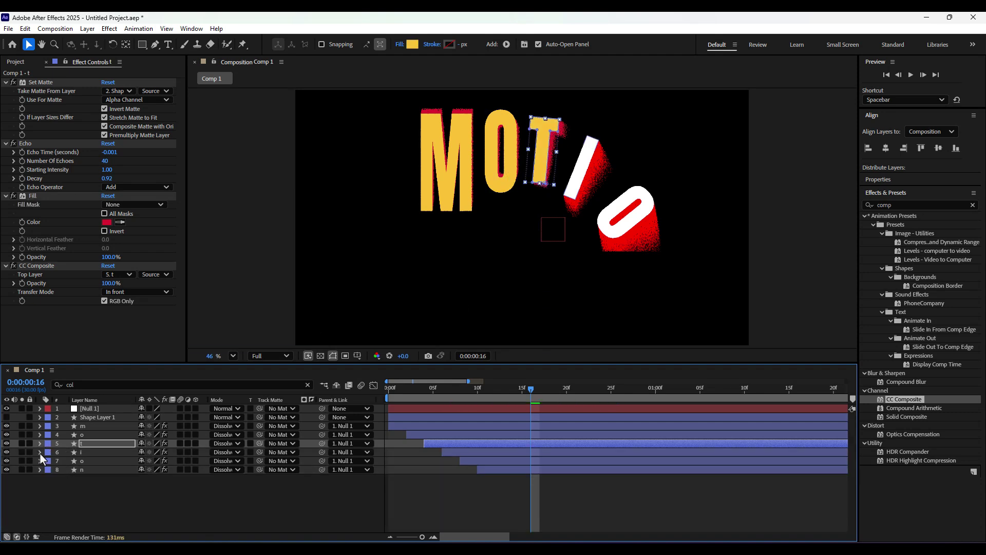
Match the i layer's Fill effect to the crimson trail color and its shape fill to the yellow of the T
click(82, 452)
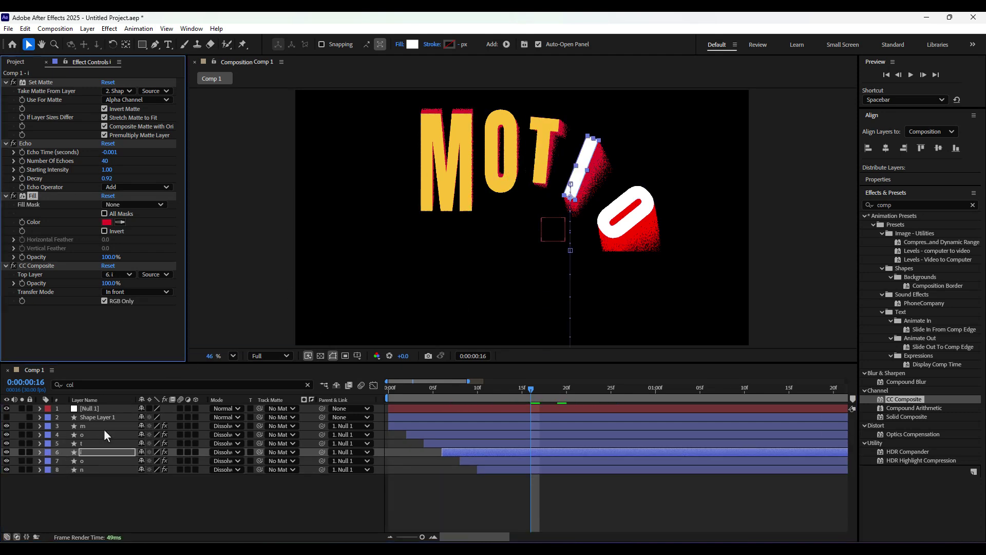
key(ctrl+f)
text(or)
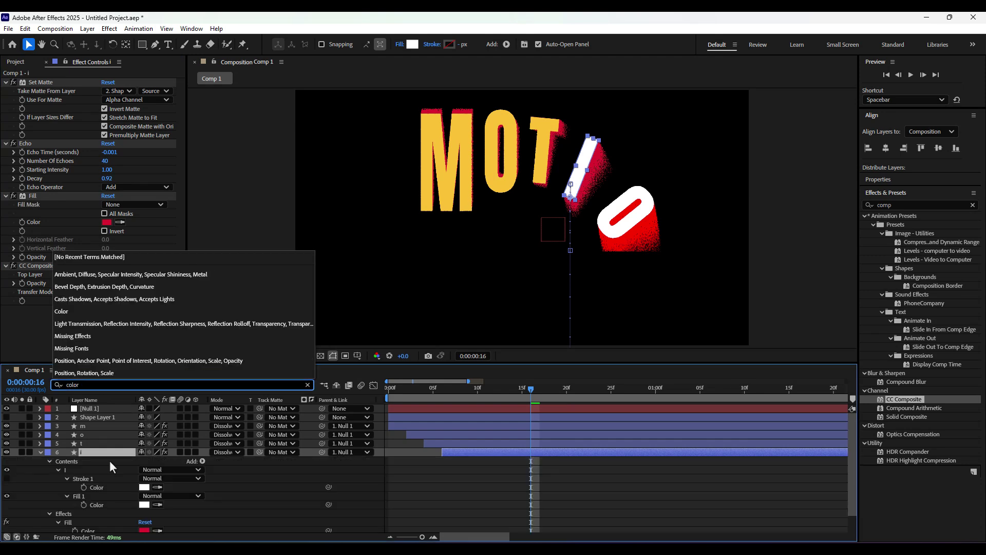
click(157, 505)
click(546, 140)
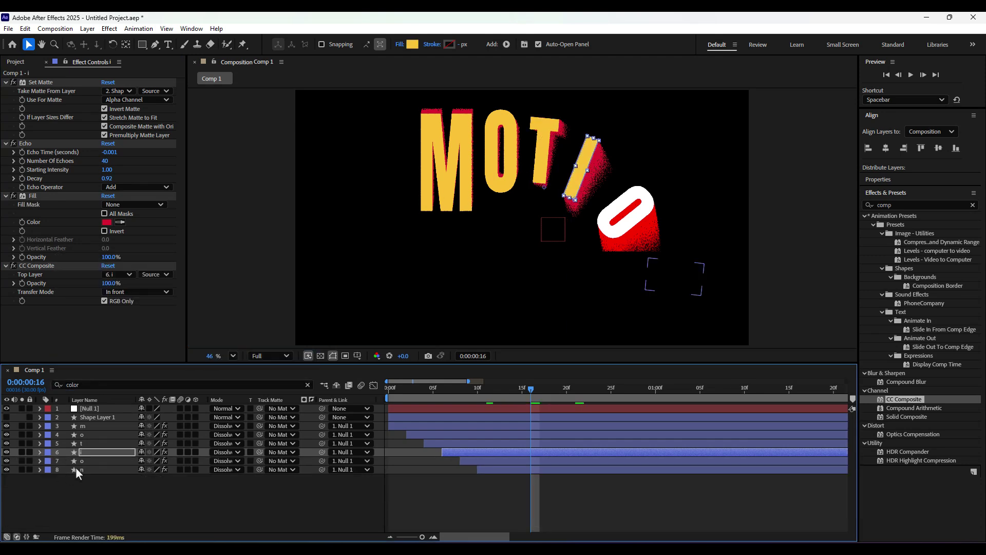
Sample the I's crimson trail for the second o layer's Fill effect and its yellow for the letter's shape fill
click(81, 461)
click(120, 222)
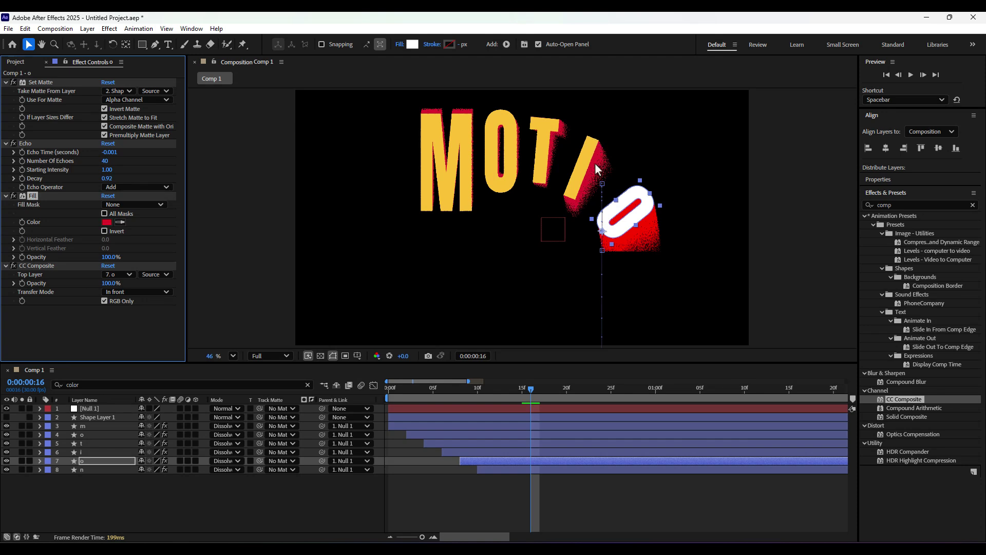
click(92, 460)
click(39, 461)
click(157, 514)
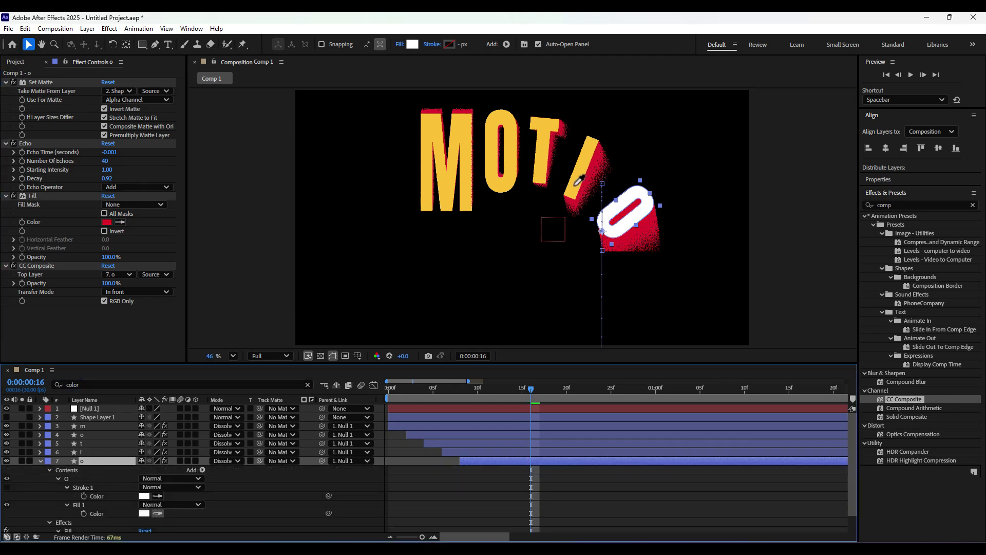
click(578, 180)
click(40, 461)
Apply the sampled crimson to the n layer's Fill effect and yellow to its shape fill, and preview the recolored word
click(44, 470)
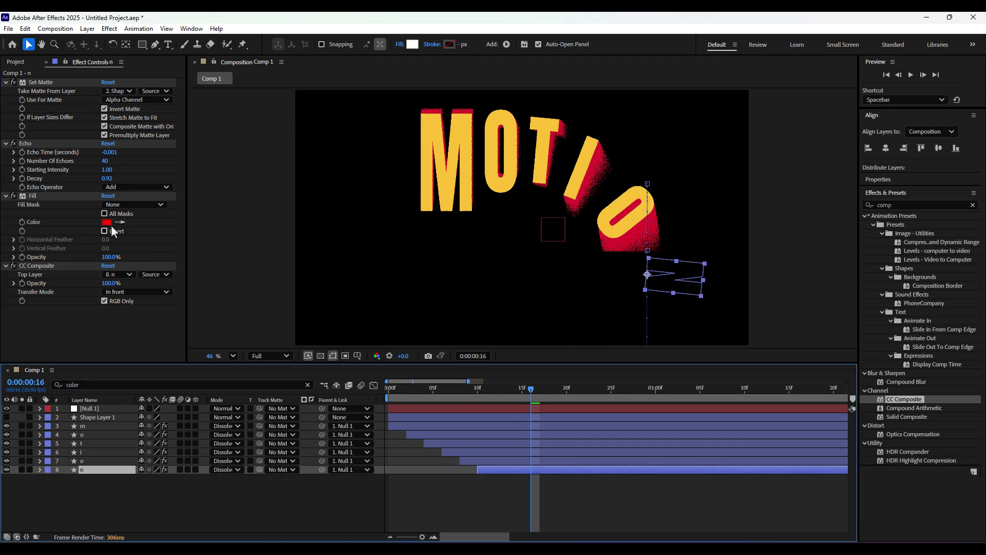
click(32, 196)
click(40, 470)
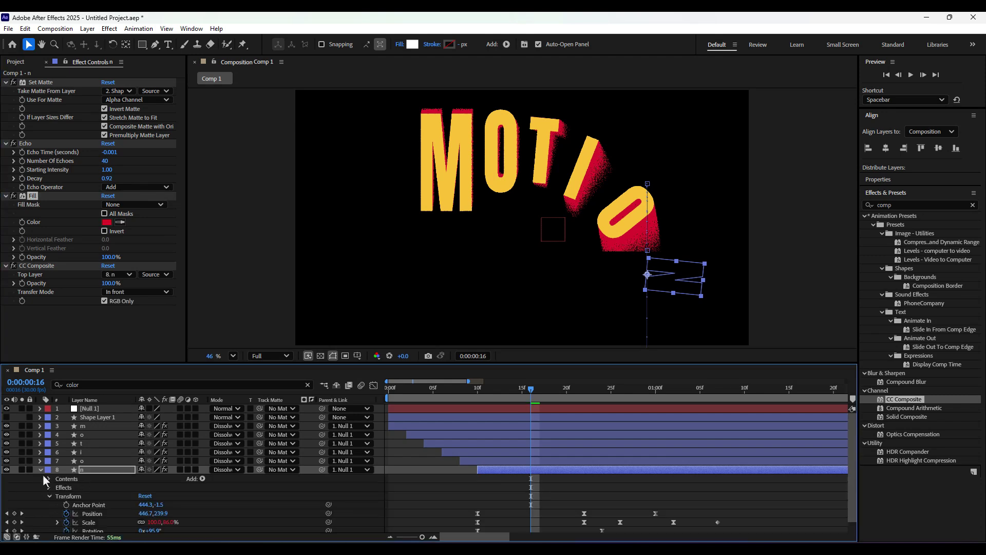
click(46, 478)
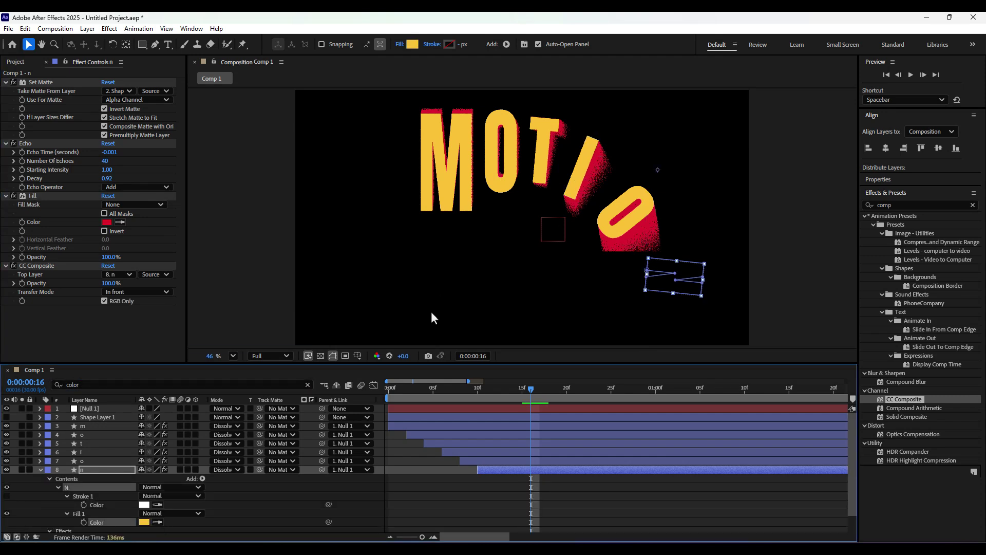
key(space)
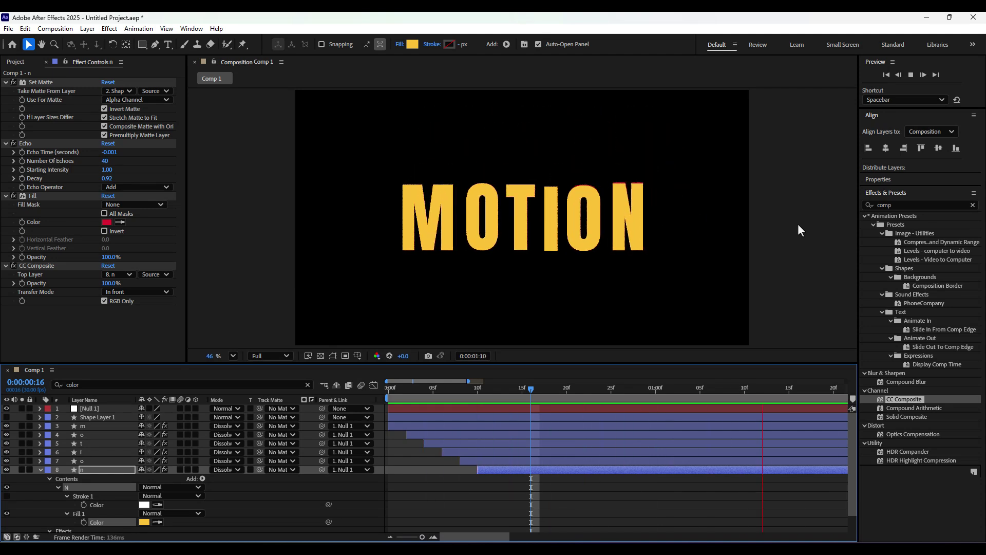
key(space)
click(40, 470)
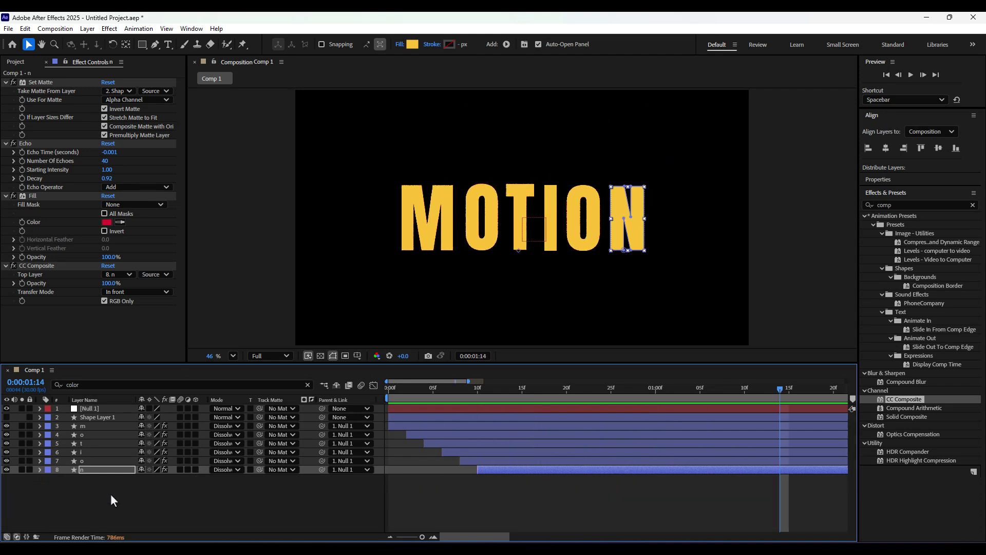
Add a new 1920 x 1080 px solid layer with the dark purple color 140919
right_click(147, 494)
mouse_move(186, 366)
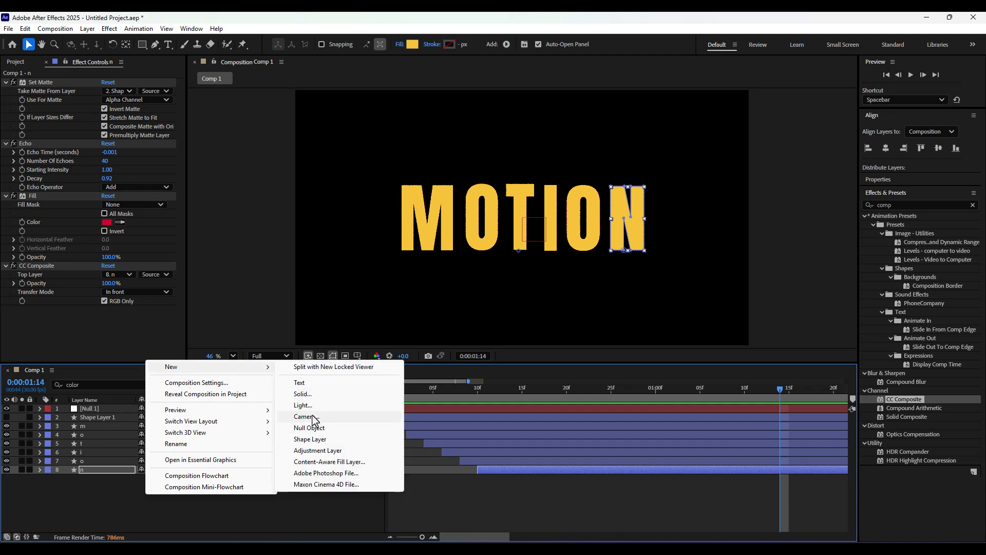
click(307, 394)
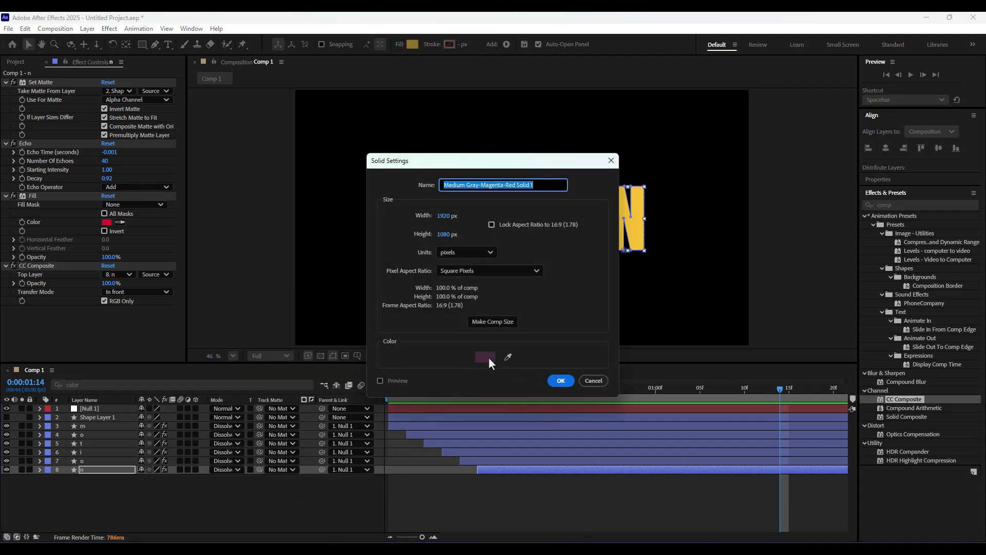
click(488, 358)
text(1)
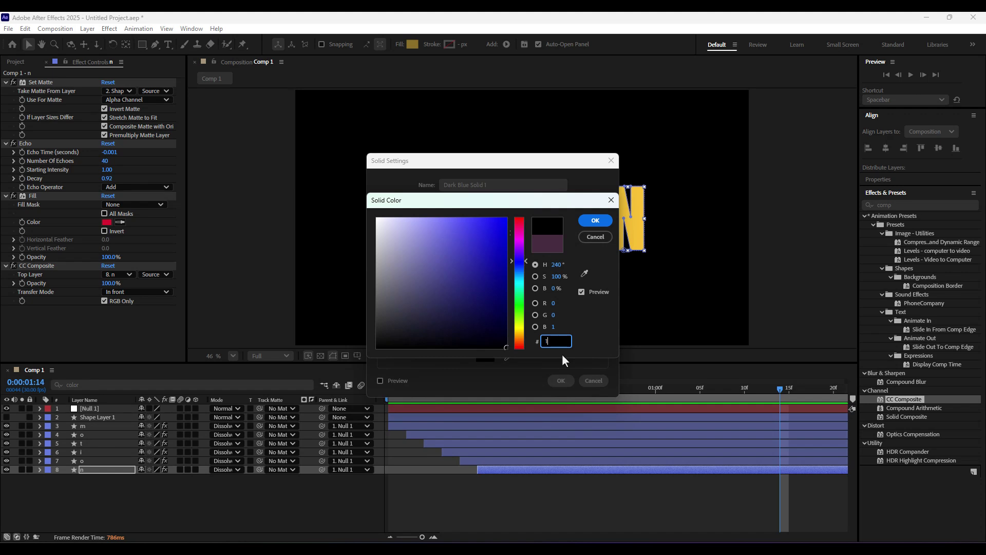
text(40919)
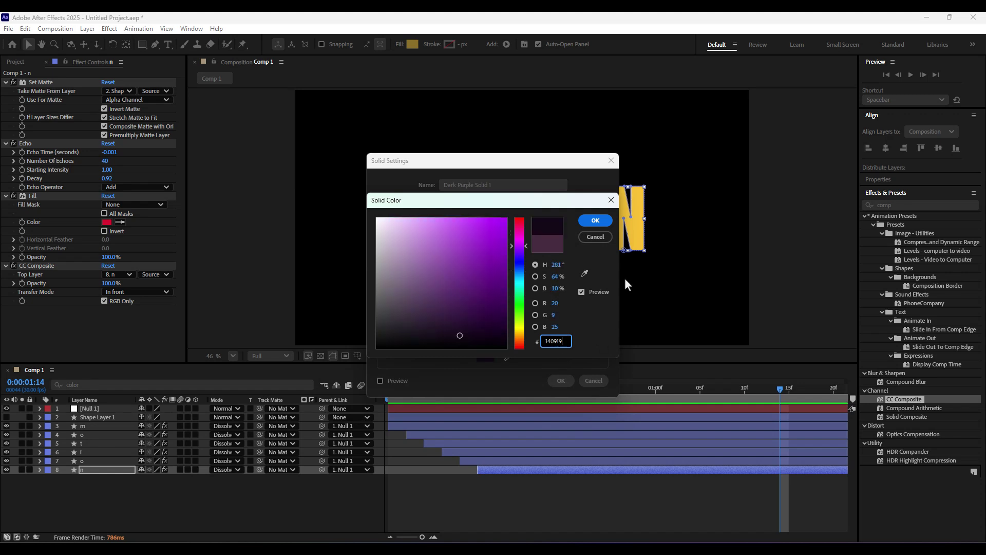
click(603, 221)
click(561, 381)
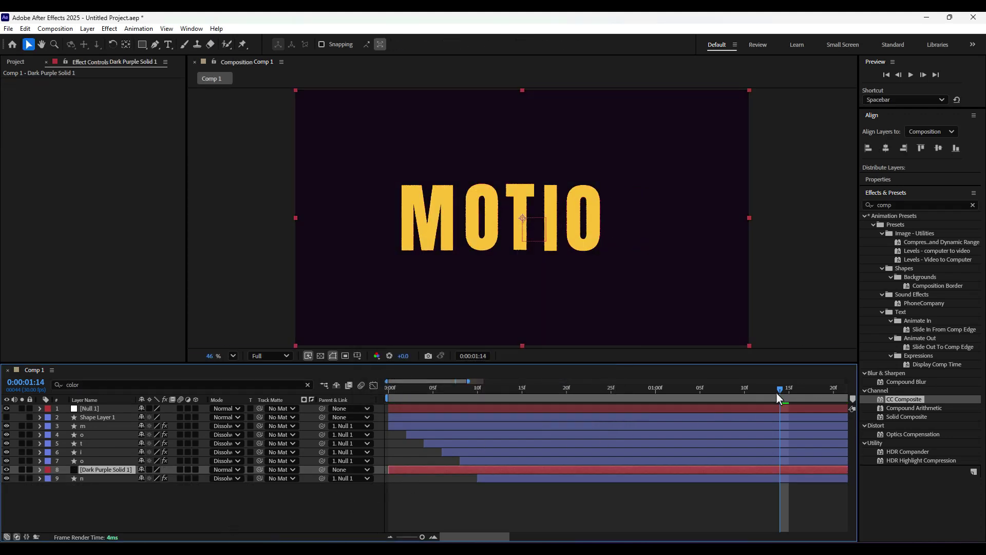
Move the dark purple solid beneath all the letter layers as the background and go to frame 0:00:00:12
drag(780, 392, 585, 437)
drag(119, 469, 118, 486)
drag(563, 388, 496, 451)
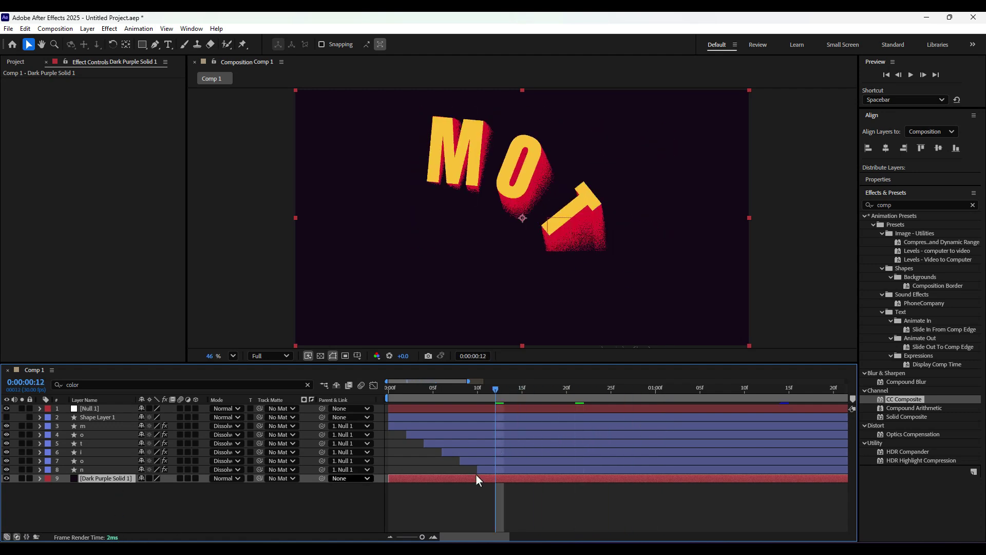
Apply Fractal Noise to the background solid with the Dynamic fractal type and the Block noise type
click(868, 205)
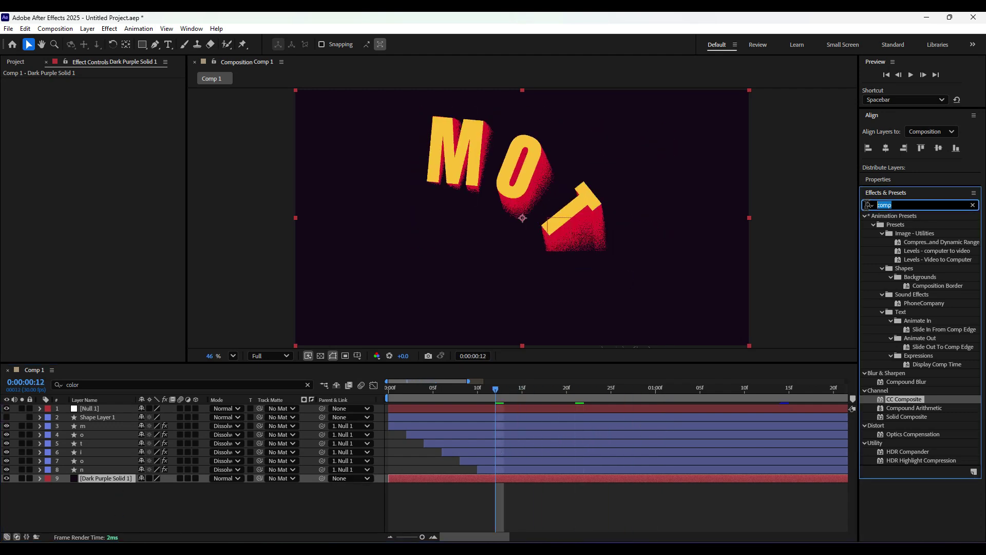
text(frac)
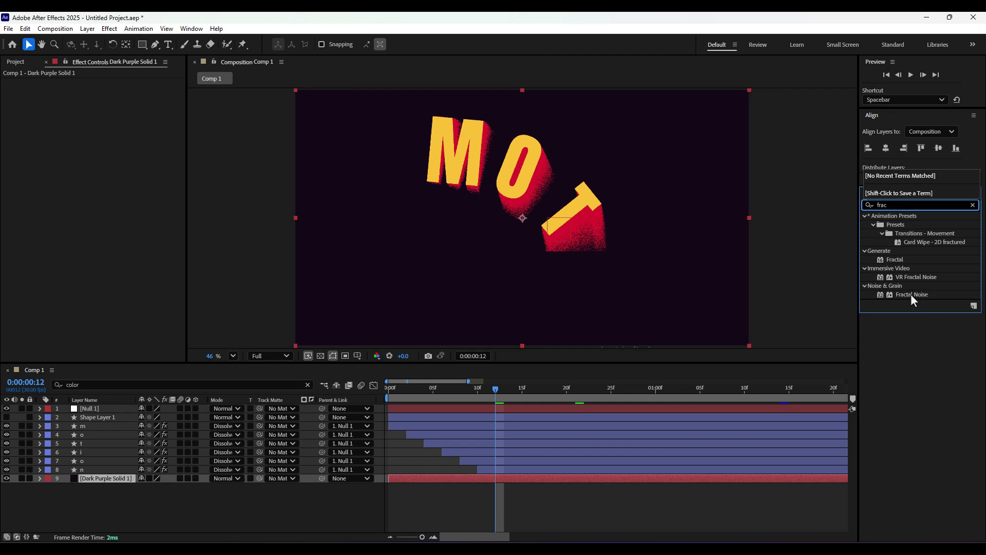
double_click(911, 294)
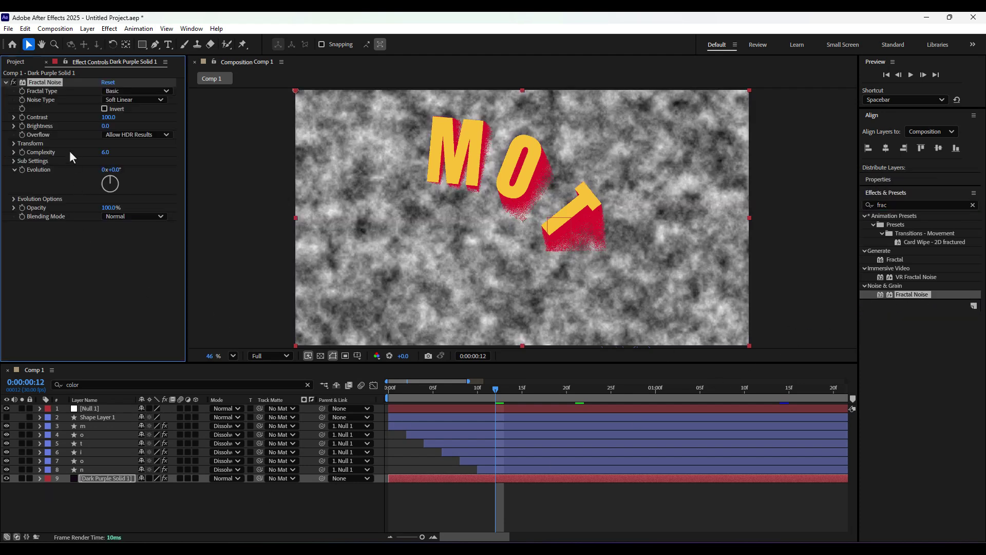
click(140, 91)
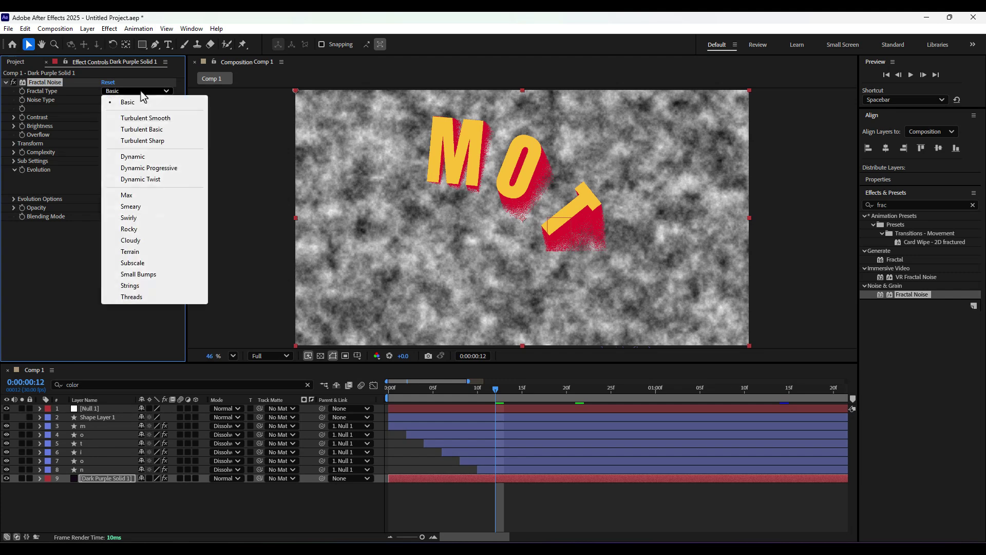
click(142, 158)
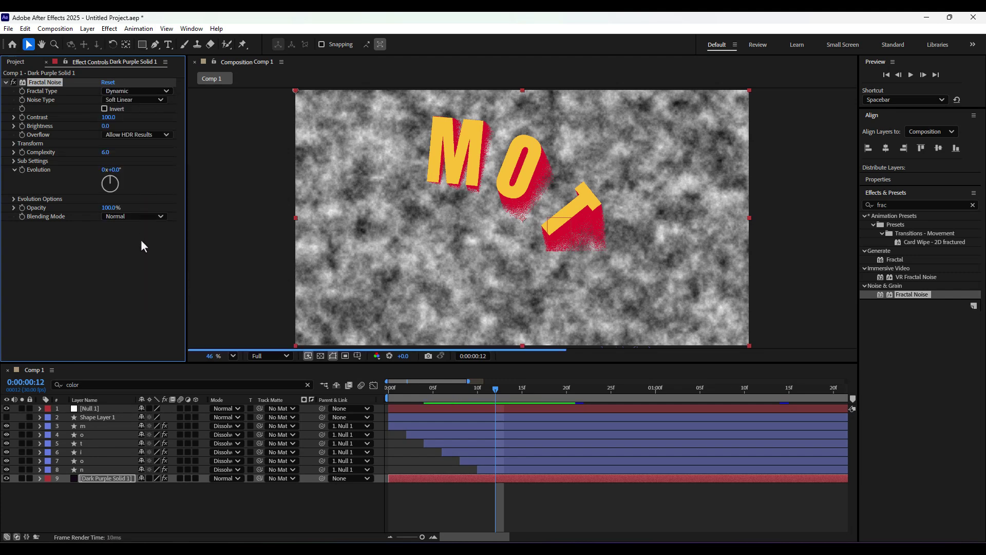
click(149, 100)
click(137, 108)
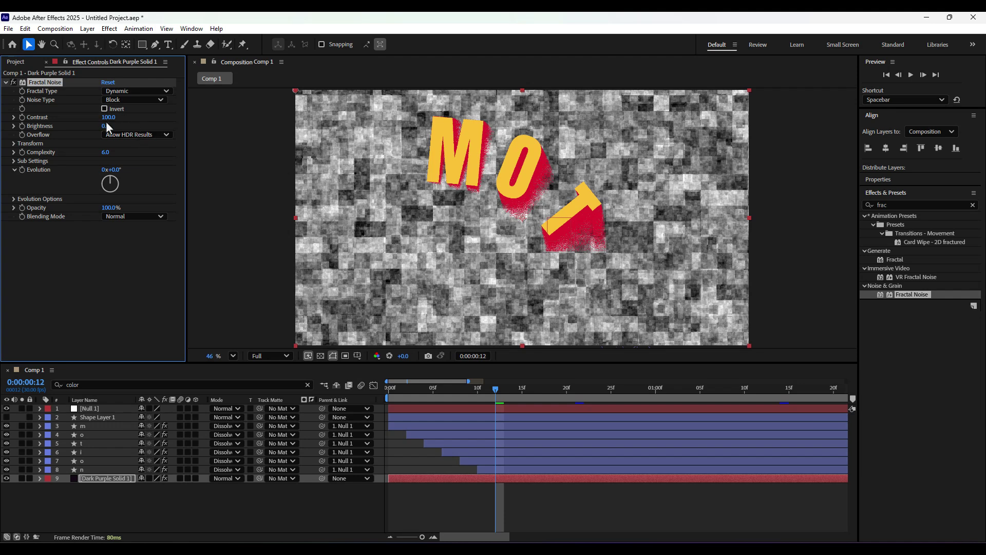
Set the Fractal Noise contrast to 289, brightness to -32 and complexity to 4.2
mouse_move(108, 118)
mouse_down()
mouse_move(146, 119)
mouse_move(119, 118)
mouse_up()
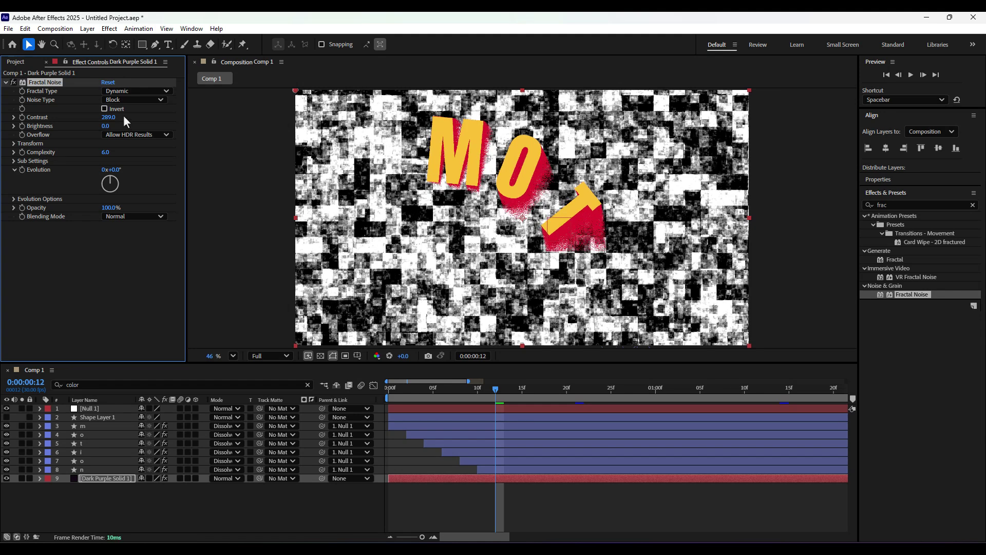
drag(105, 126, 88, 126)
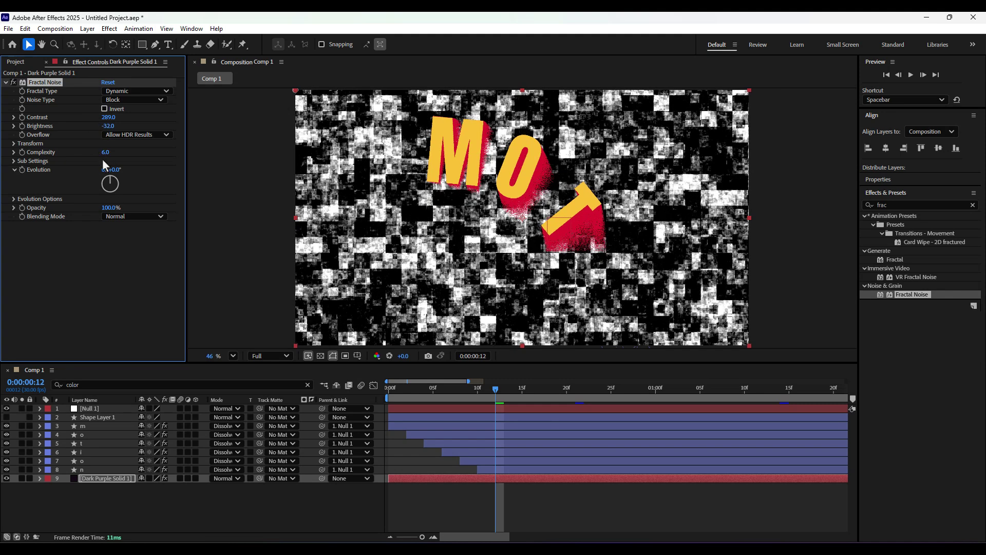
mouse_move(106, 152)
mouse_down()
mouse_move(67, 154)
mouse_move(95, 153)
mouse_move(87, 154)
mouse_up()
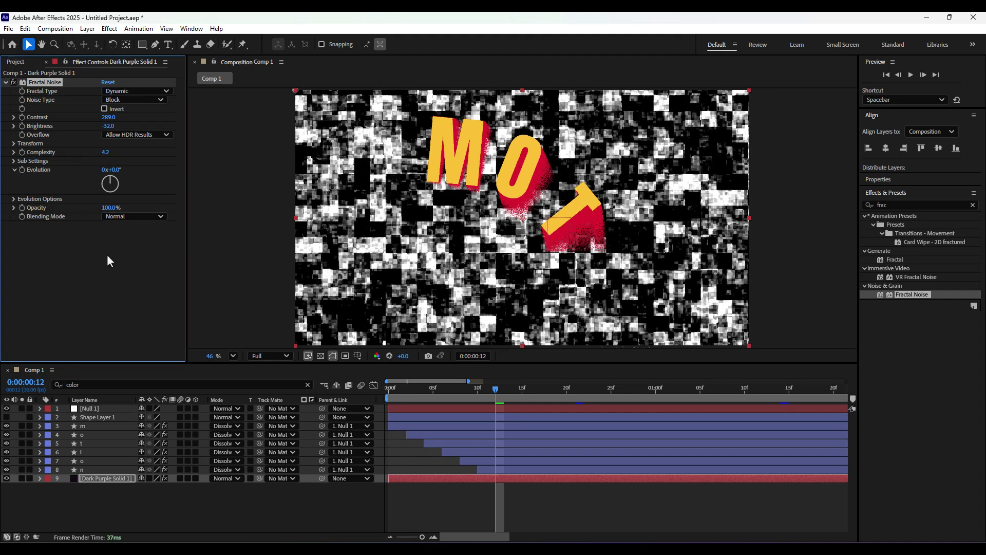
Set the Fractal Noise evolution to -112° and opacity to 7%, and preview the animation over the textured background
drag(110, 180, 61, 209)
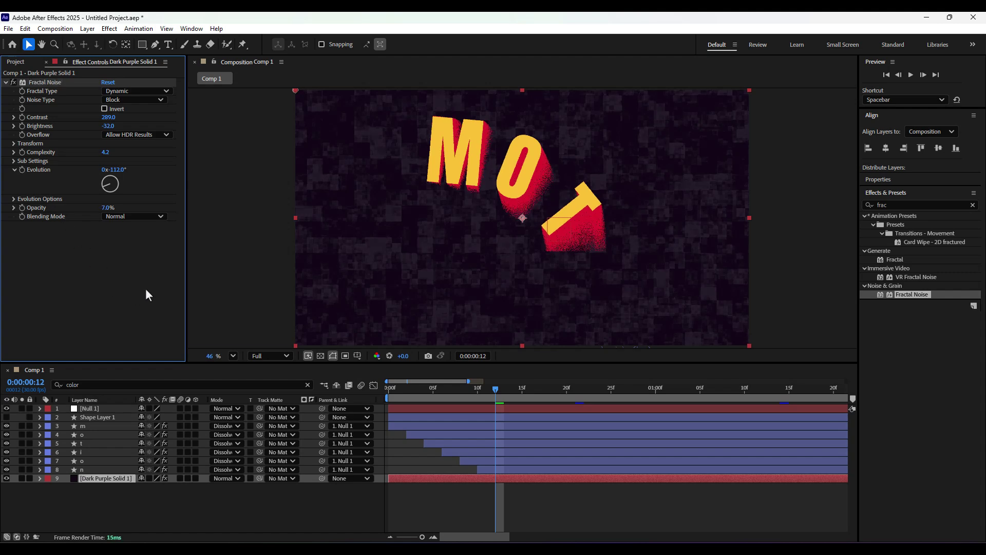
click(204, 295)
click(200, 494)
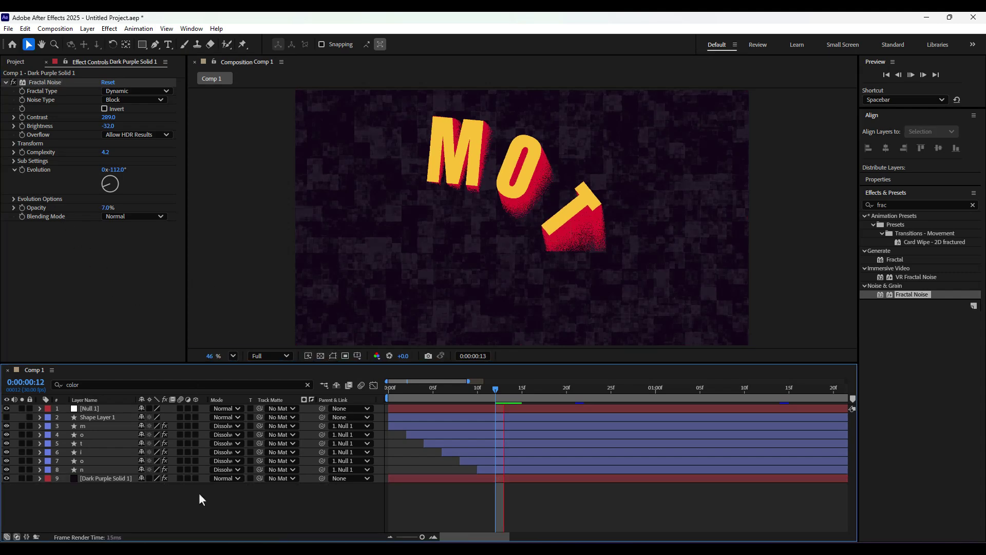
key(space)
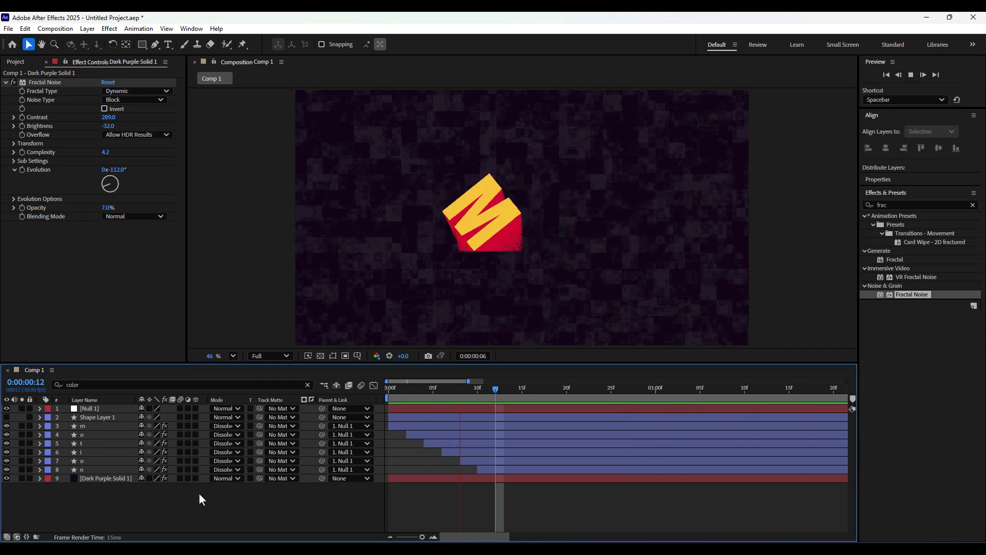